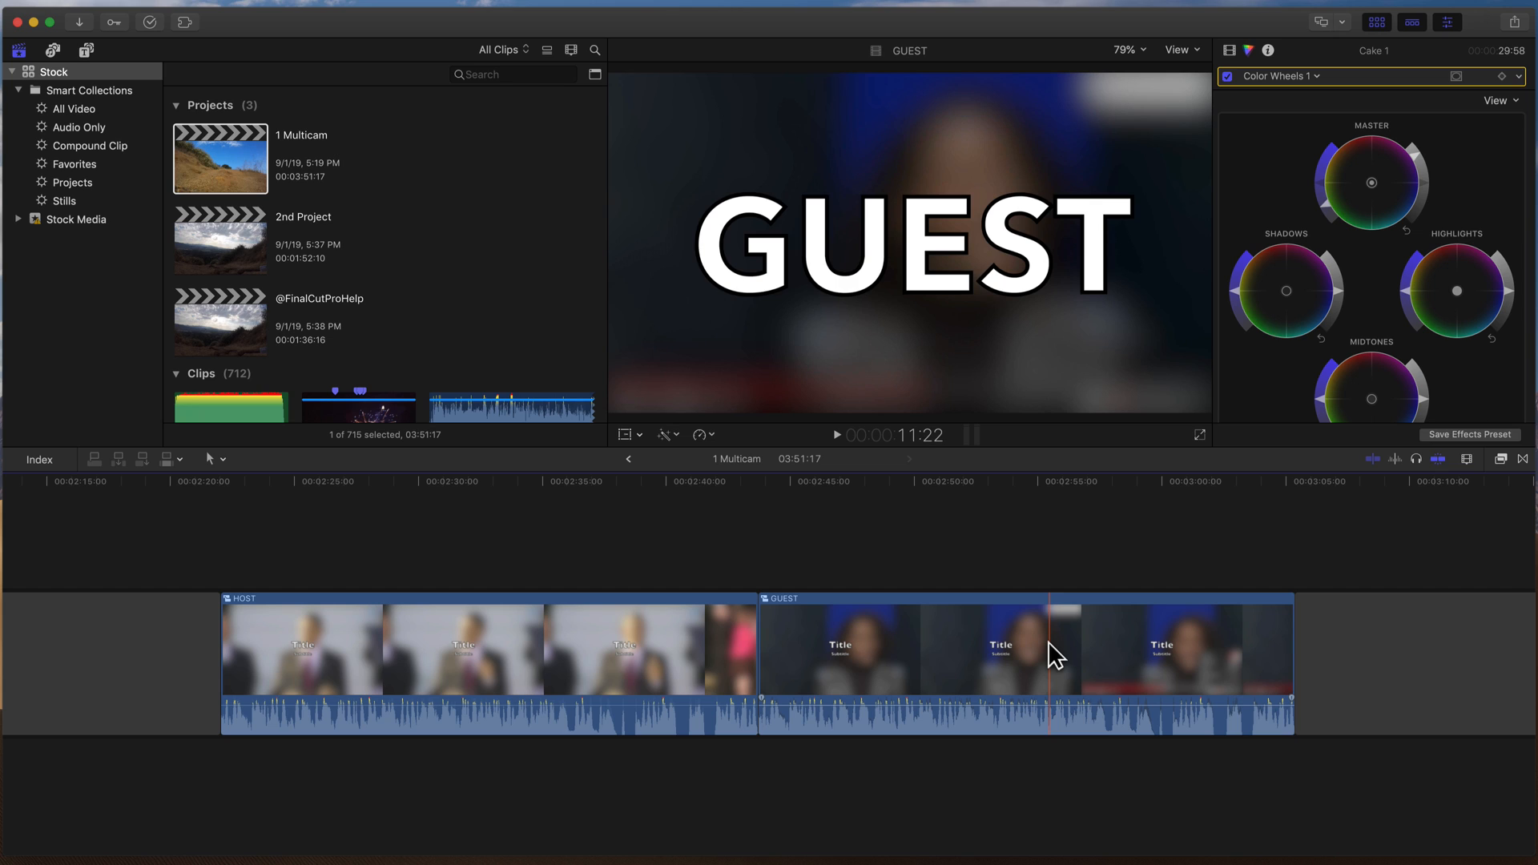
- Move the GUEST compound clip up so it sits directly above the HOST clip in the timeline
left_click_drag(1050, 643, 485, 628)
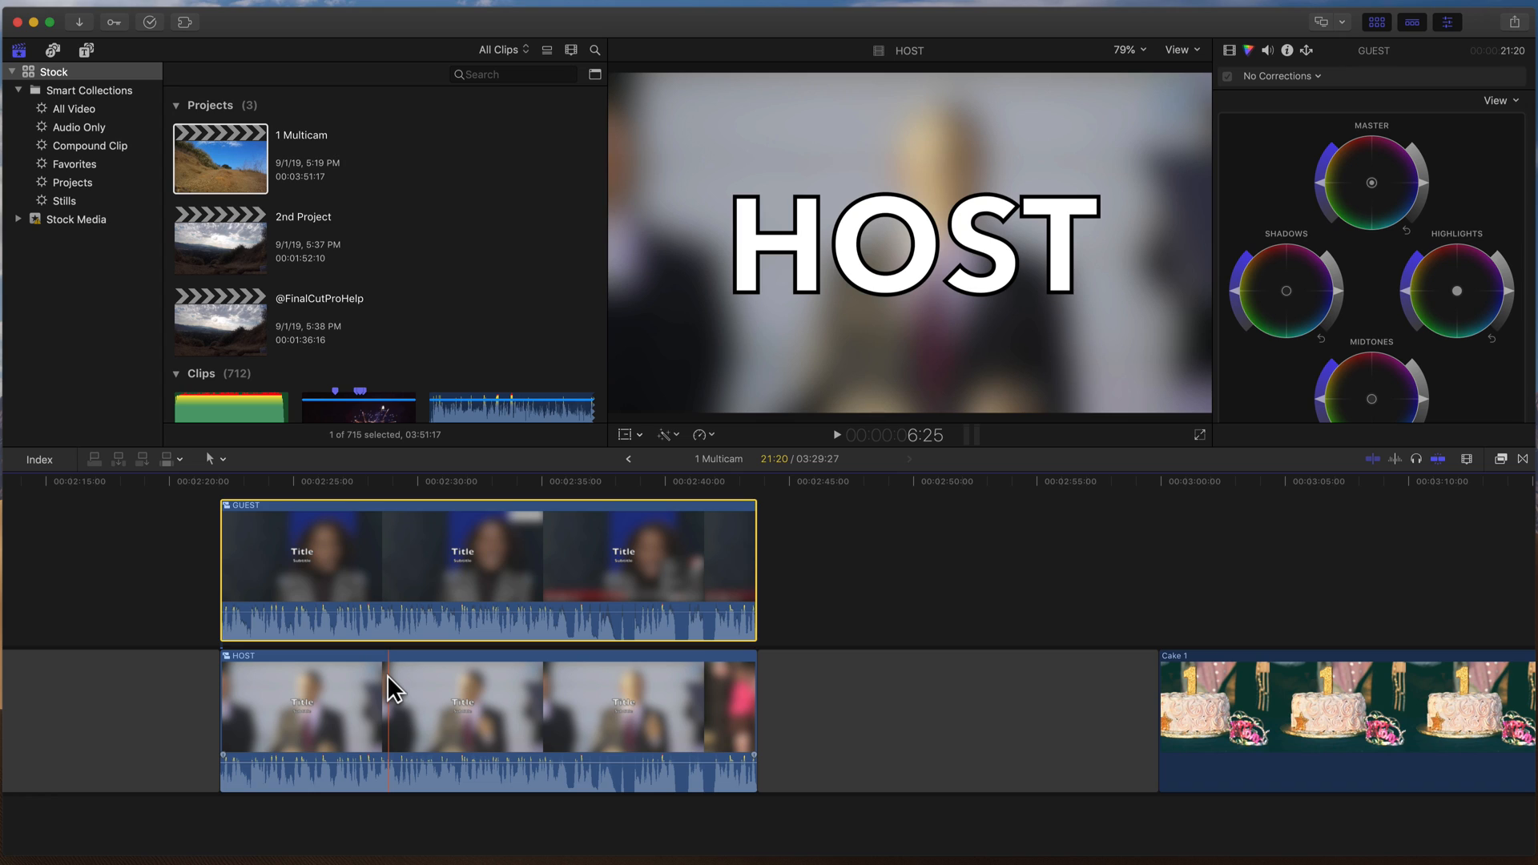
scroll(388, 687, "left", 5)
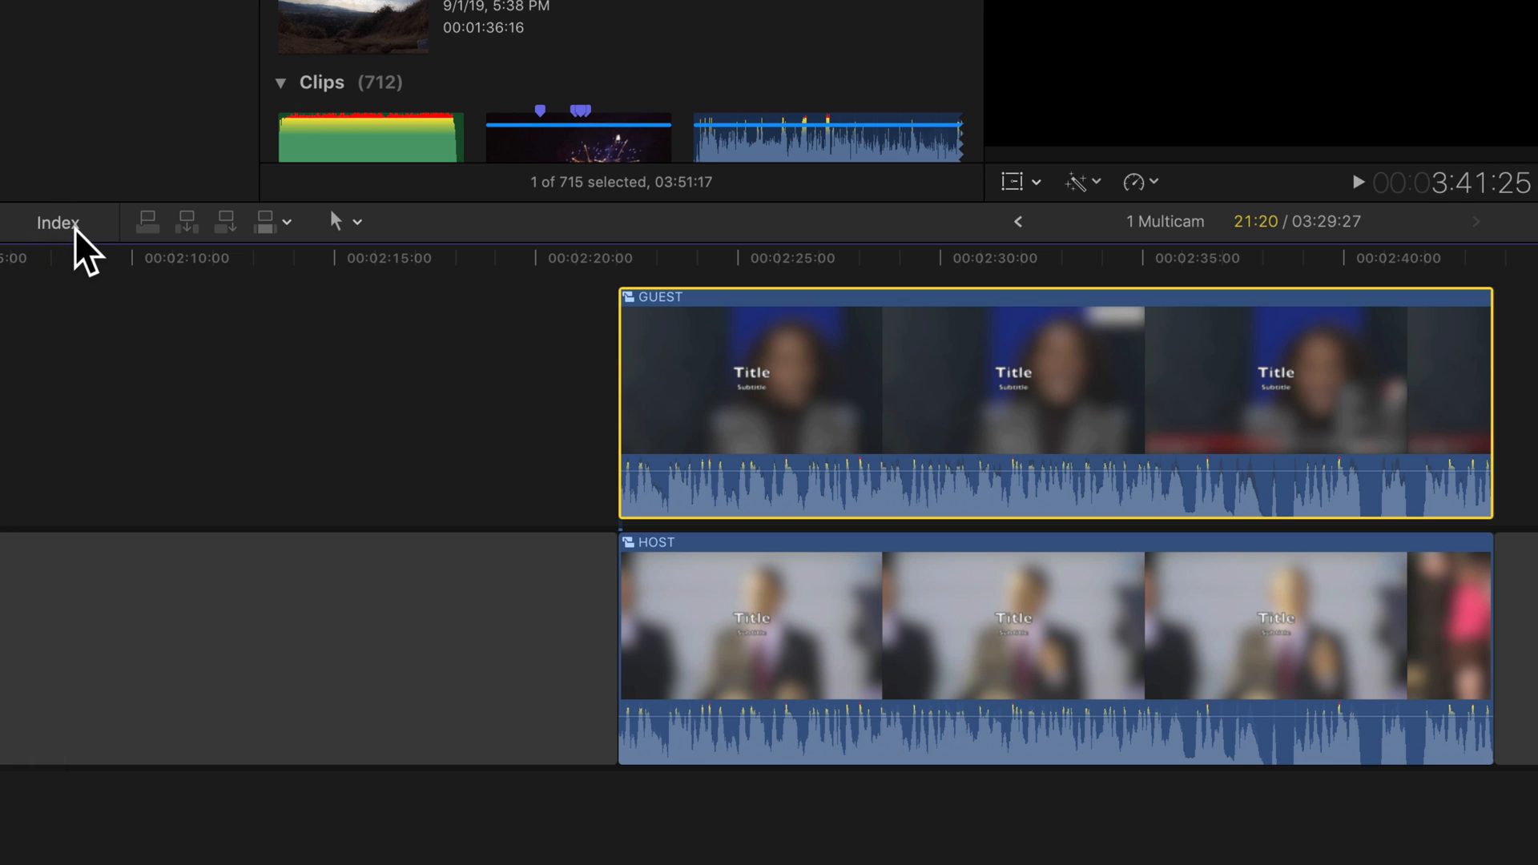
- Open the timeline index and view the roles used in the project
left_click(74, 230)
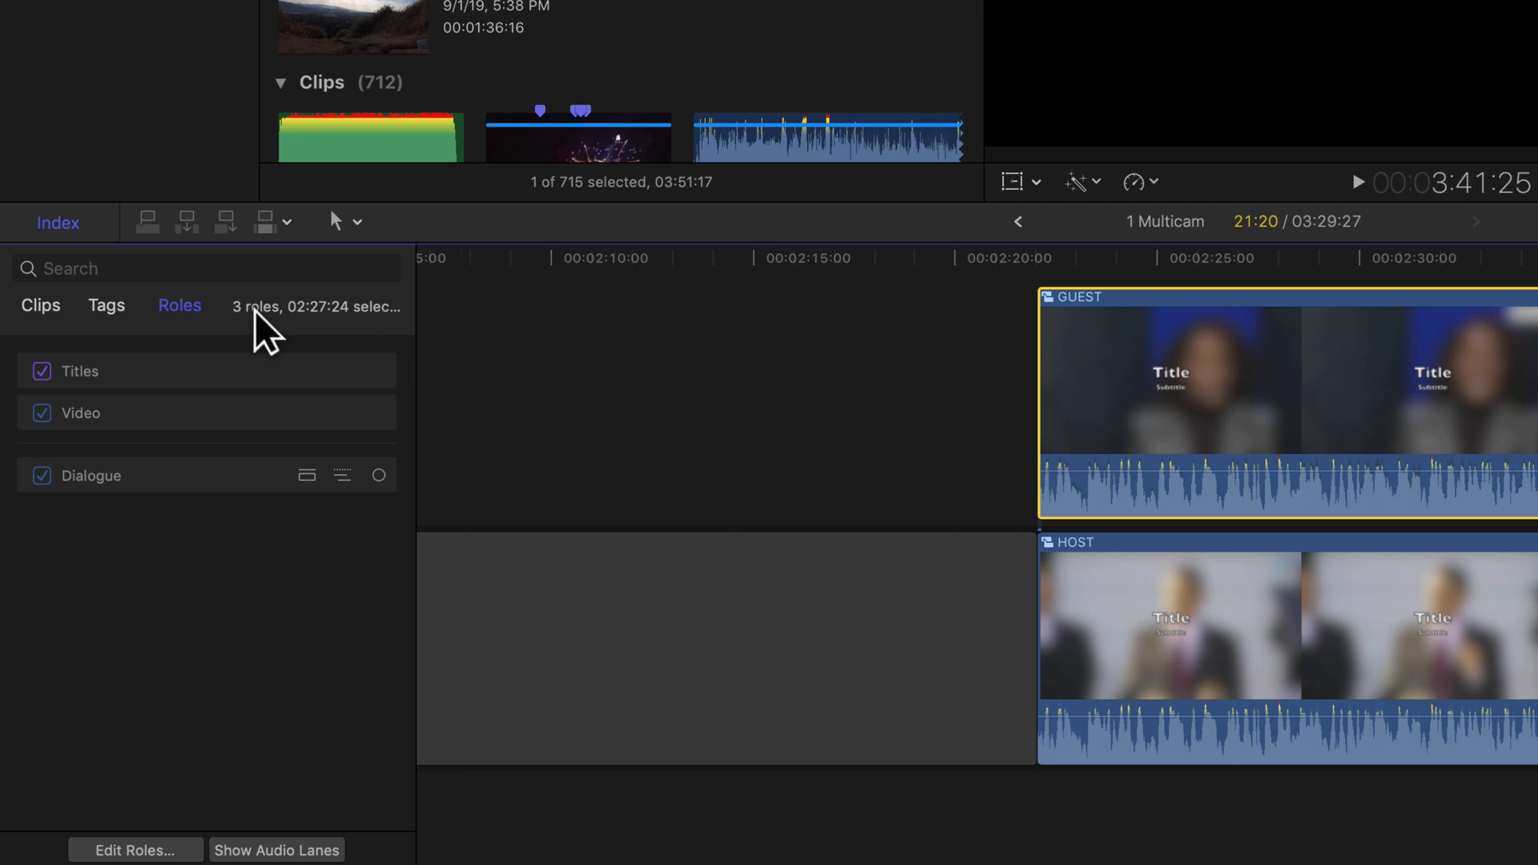
left_click(97, 309)
left_click(189, 312)
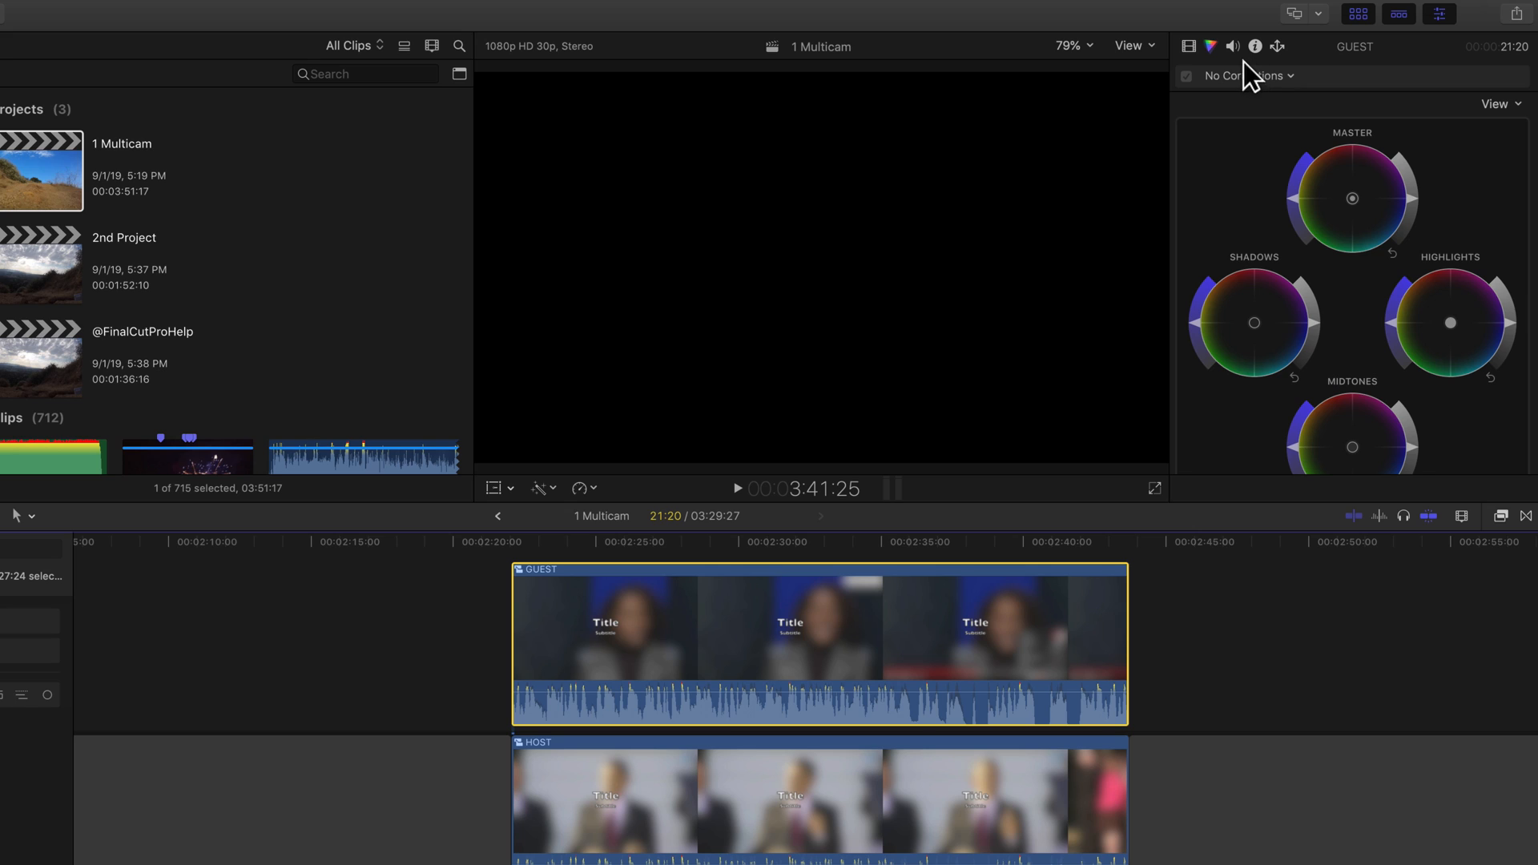
- Open the audio inspector for the GUEST clip and examine its audio configuration roles
left_click(1234, 53)
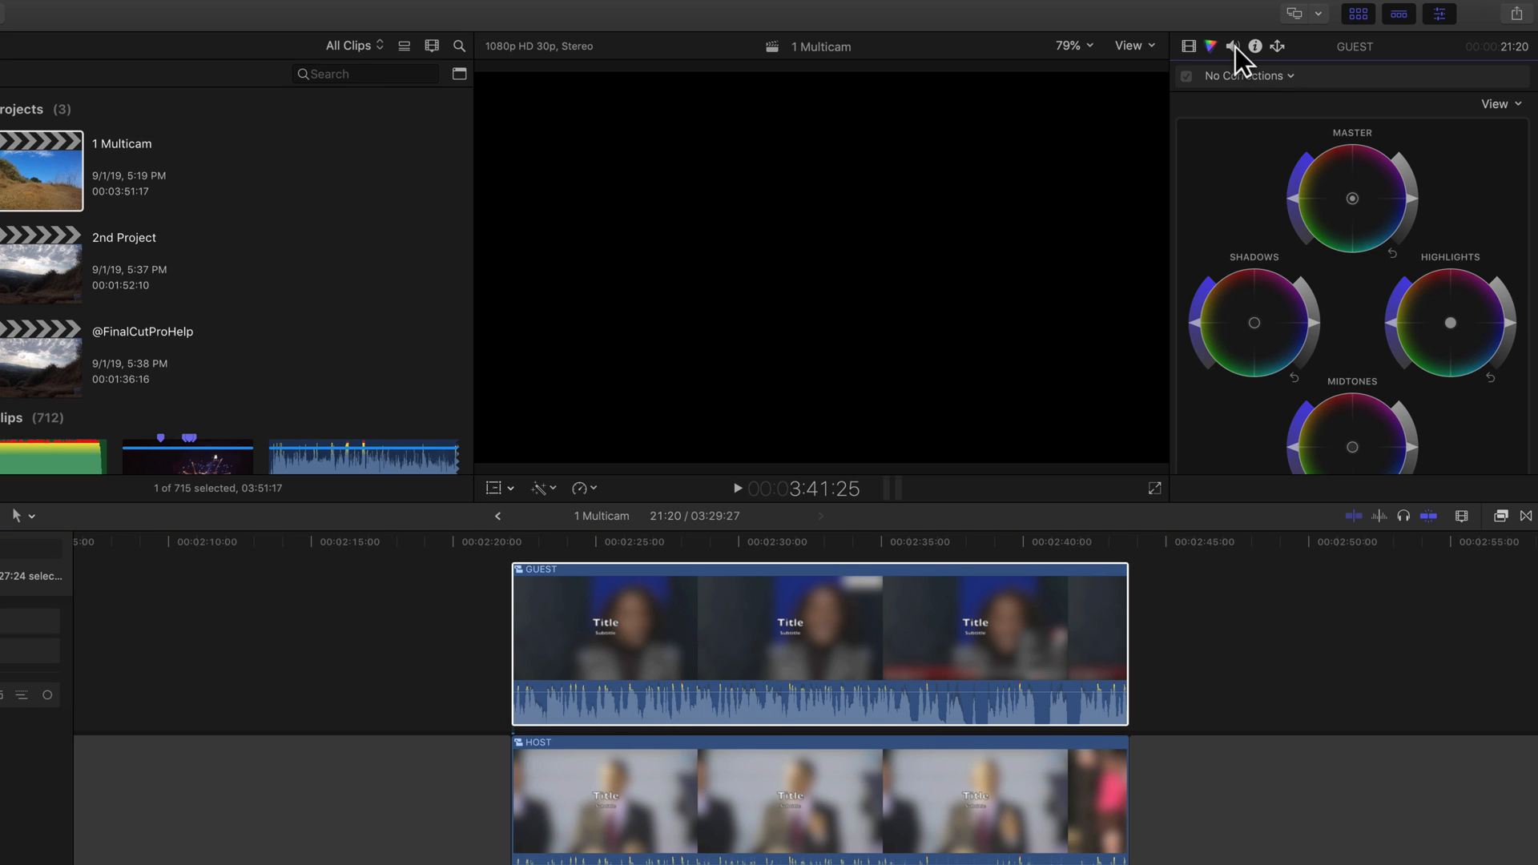
left_click(1233, 48)
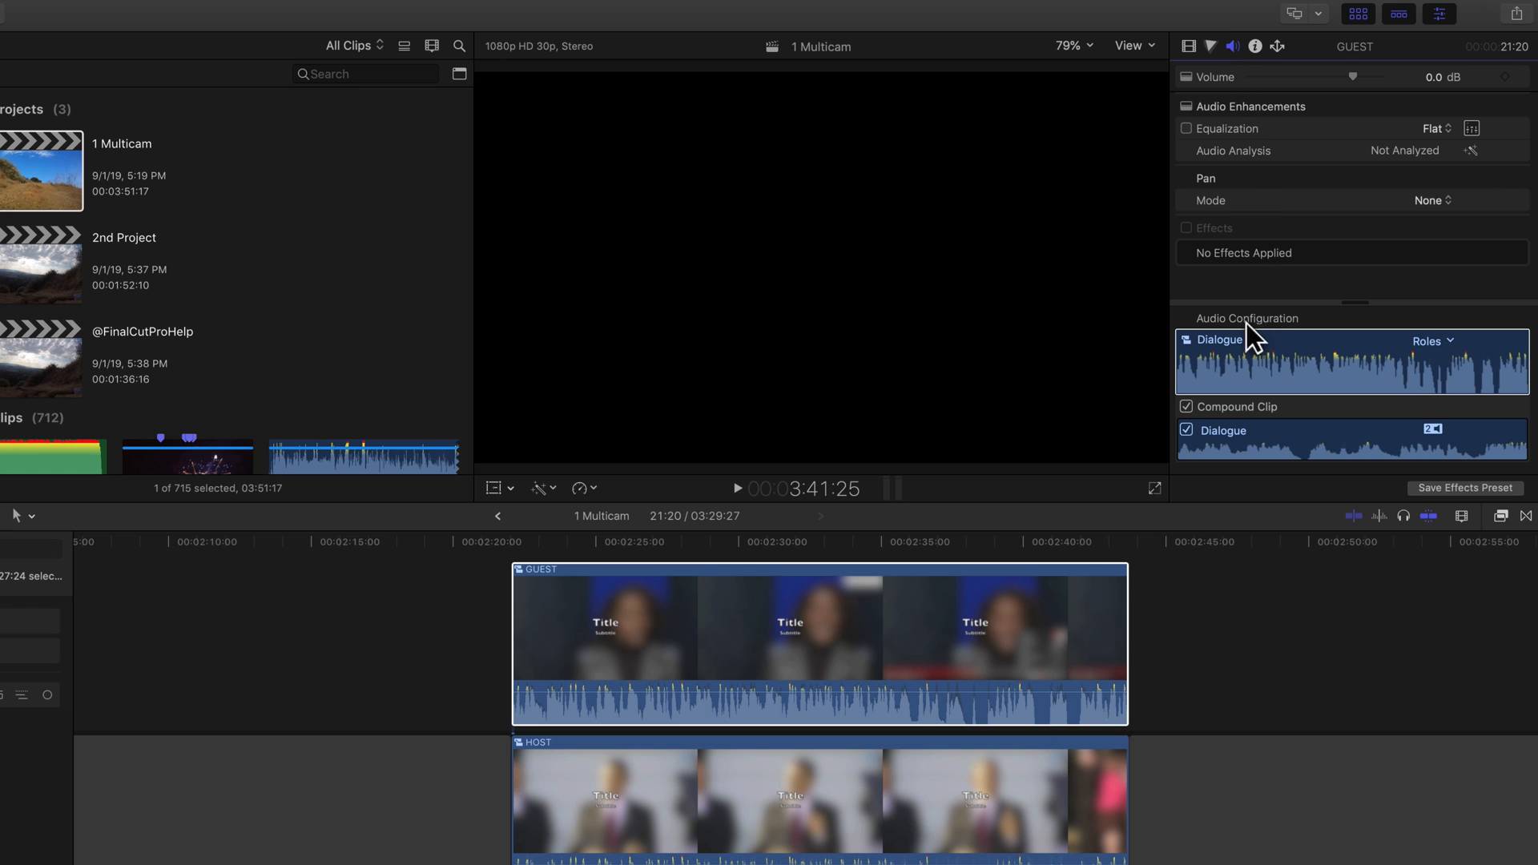
left_click(1223, 343)
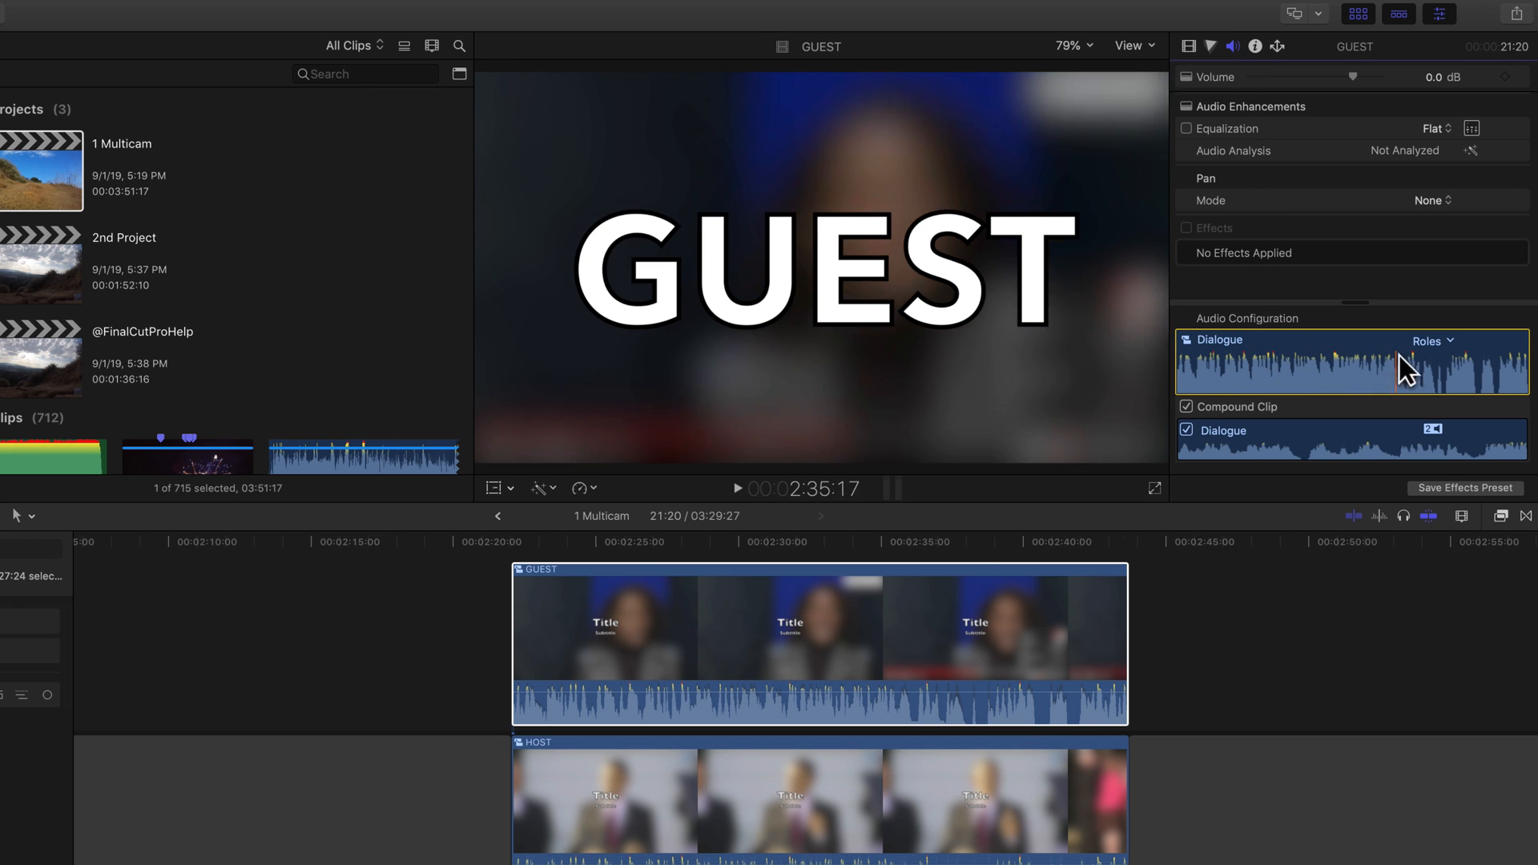
left_click(1448, 342)
left_click(1449, 344)
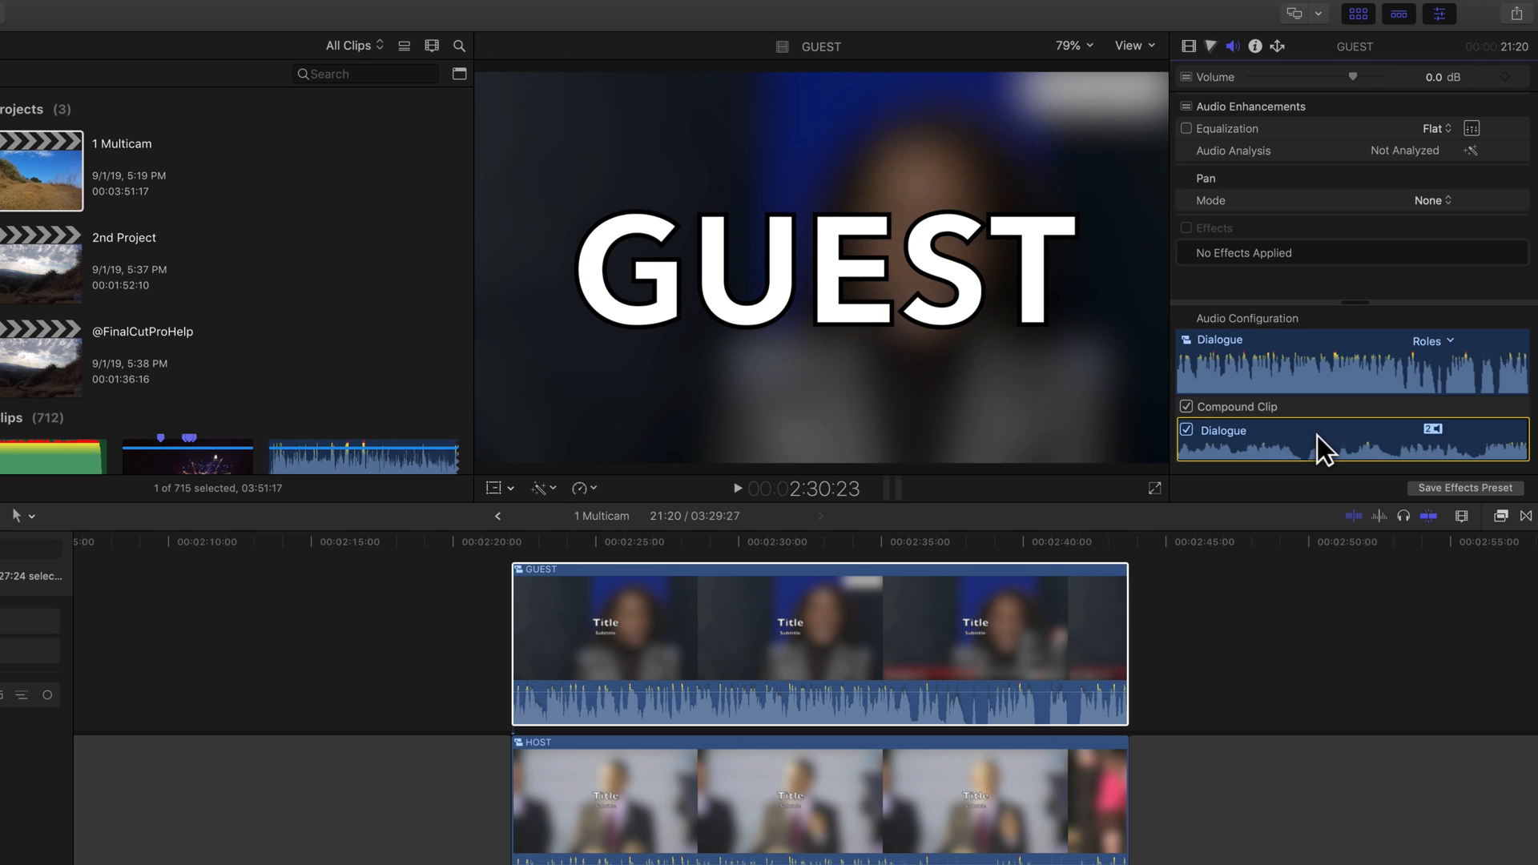
- Open the GUEST compound clip and select the Sample Clips clip inside it
double_click(796, 636)
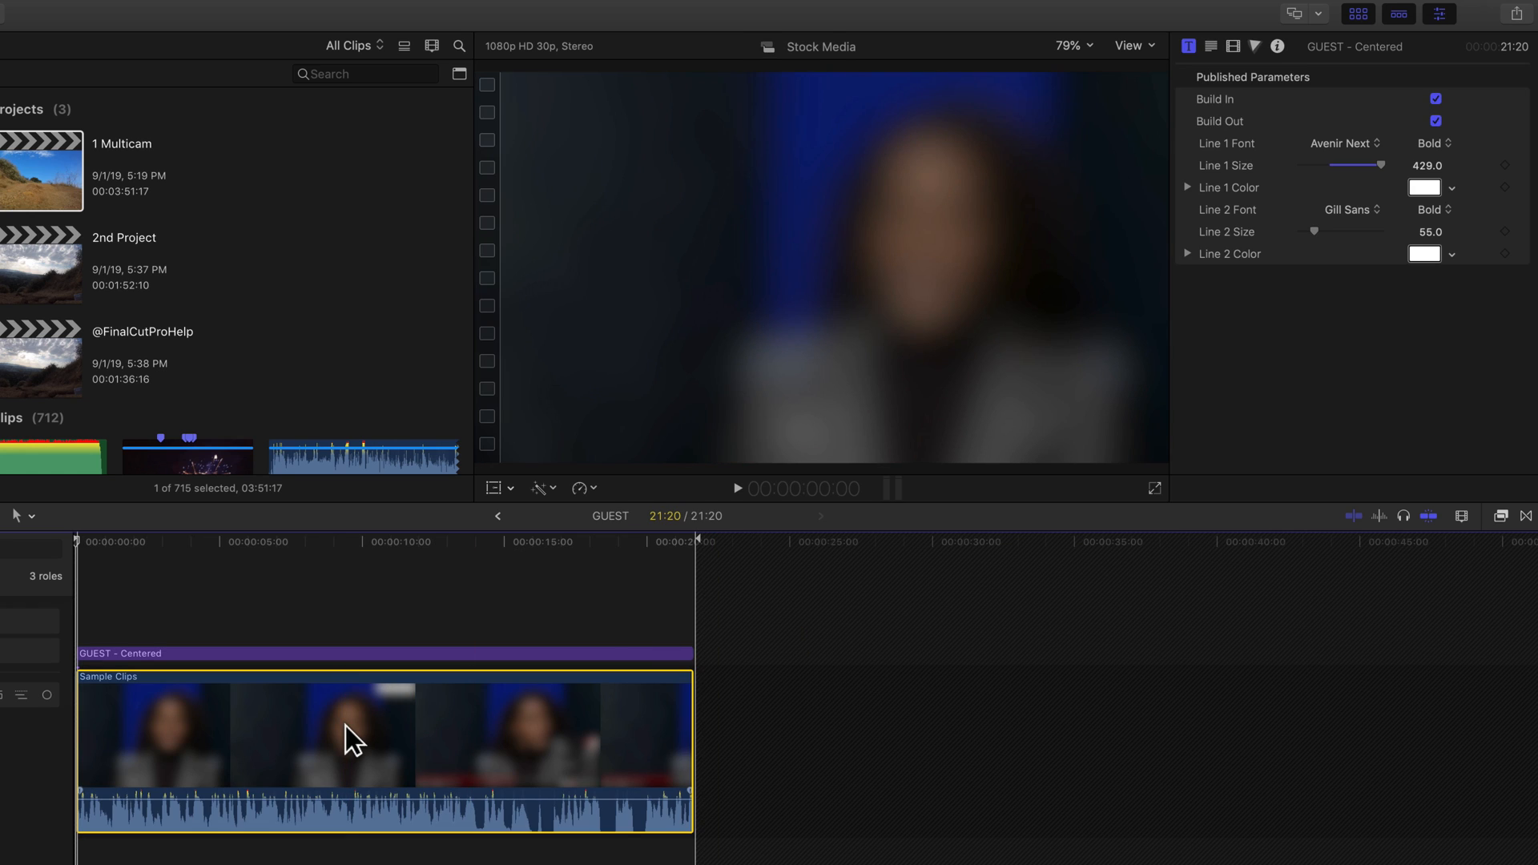
left_click(345, 727)
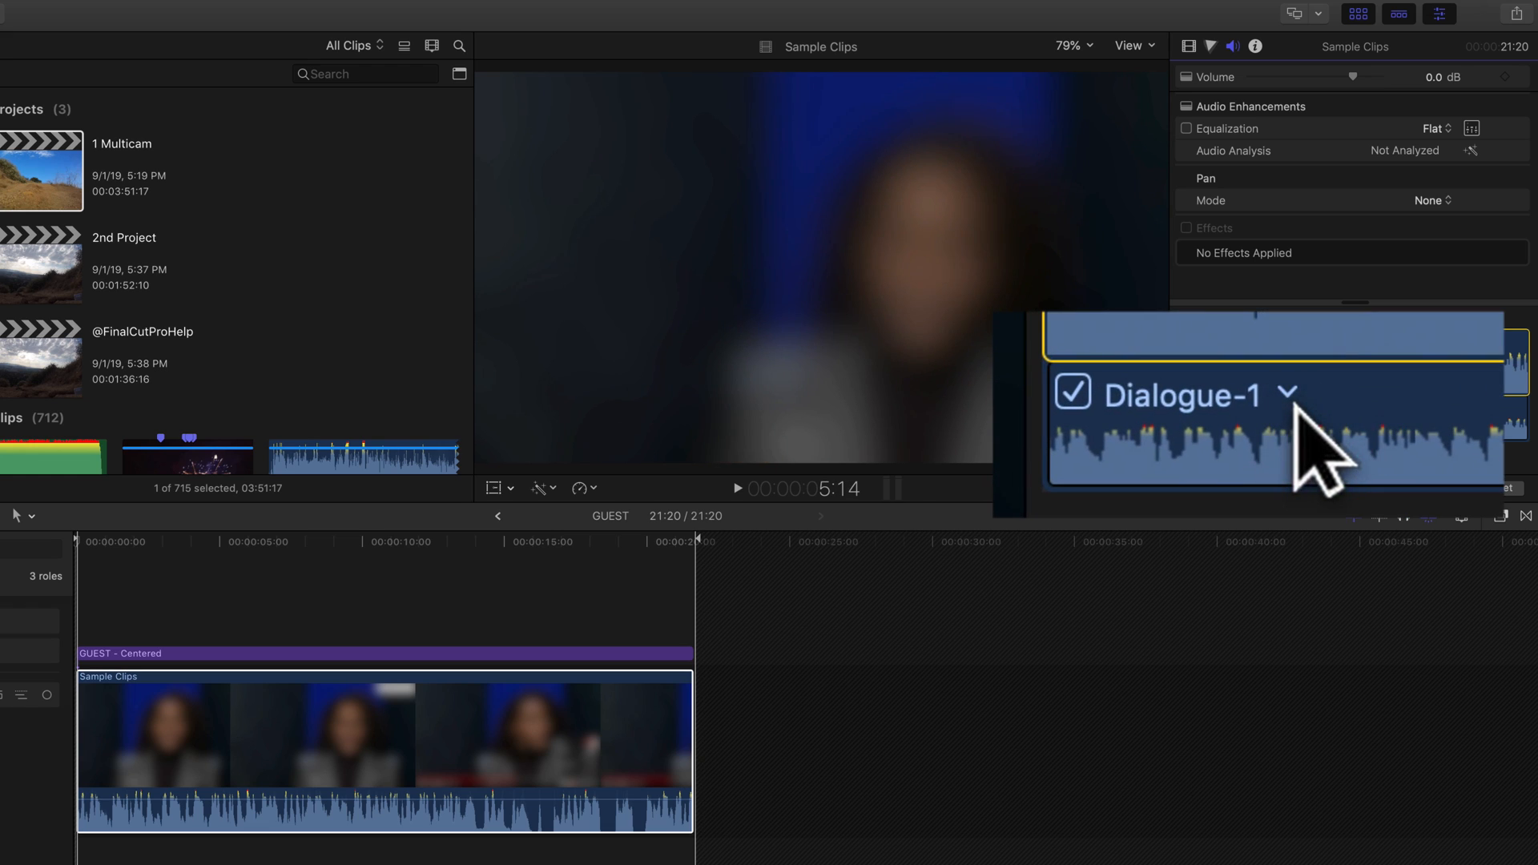
- Try assigning the Music-1 role to the clip's audio, then switch it back to Dialogue-1
left_click(1263, 408)
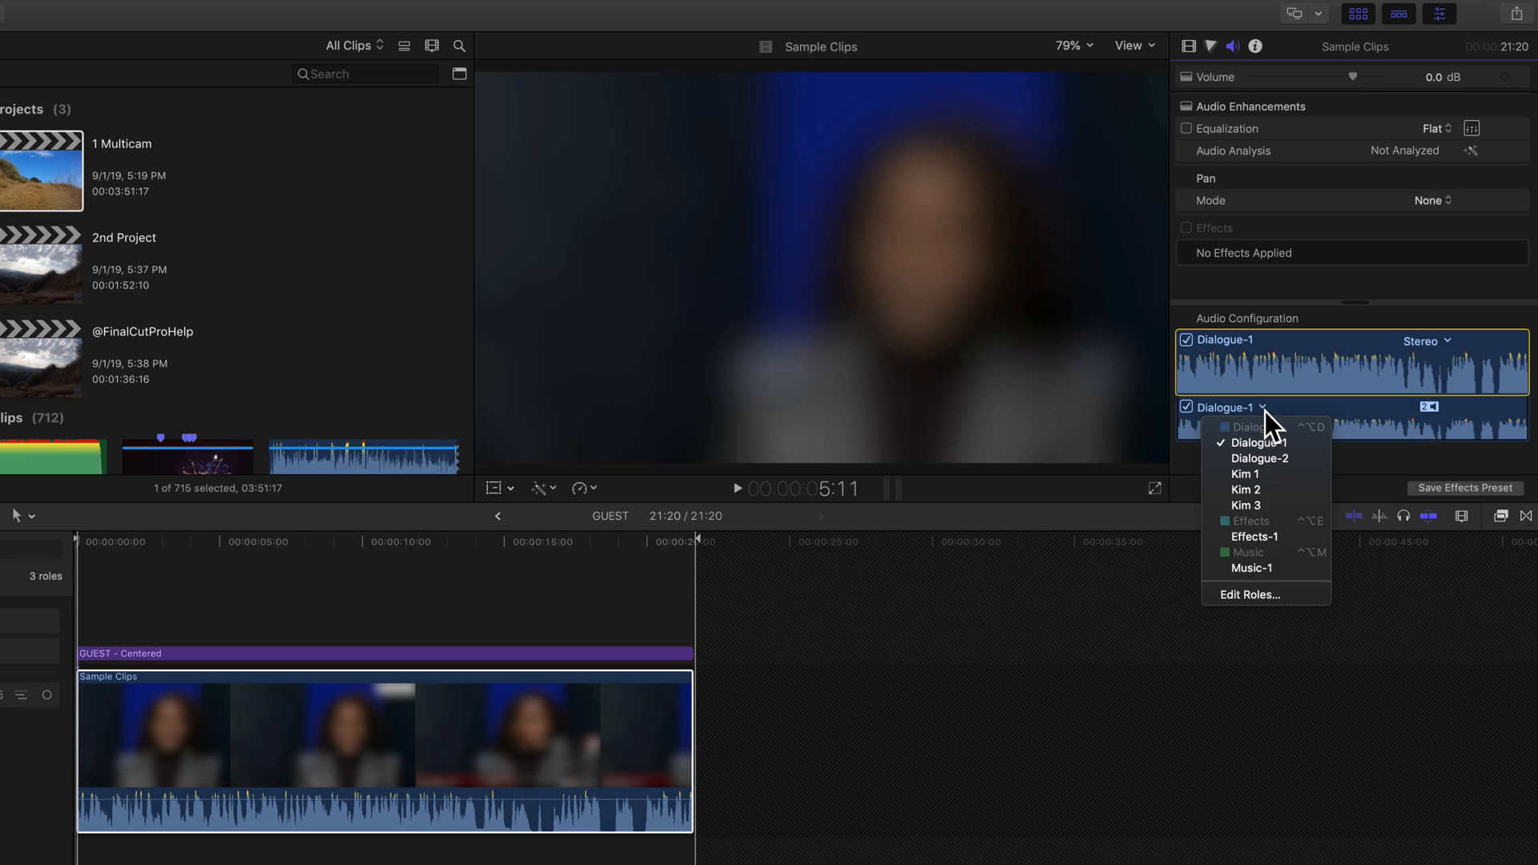
left_click(1249, 567)
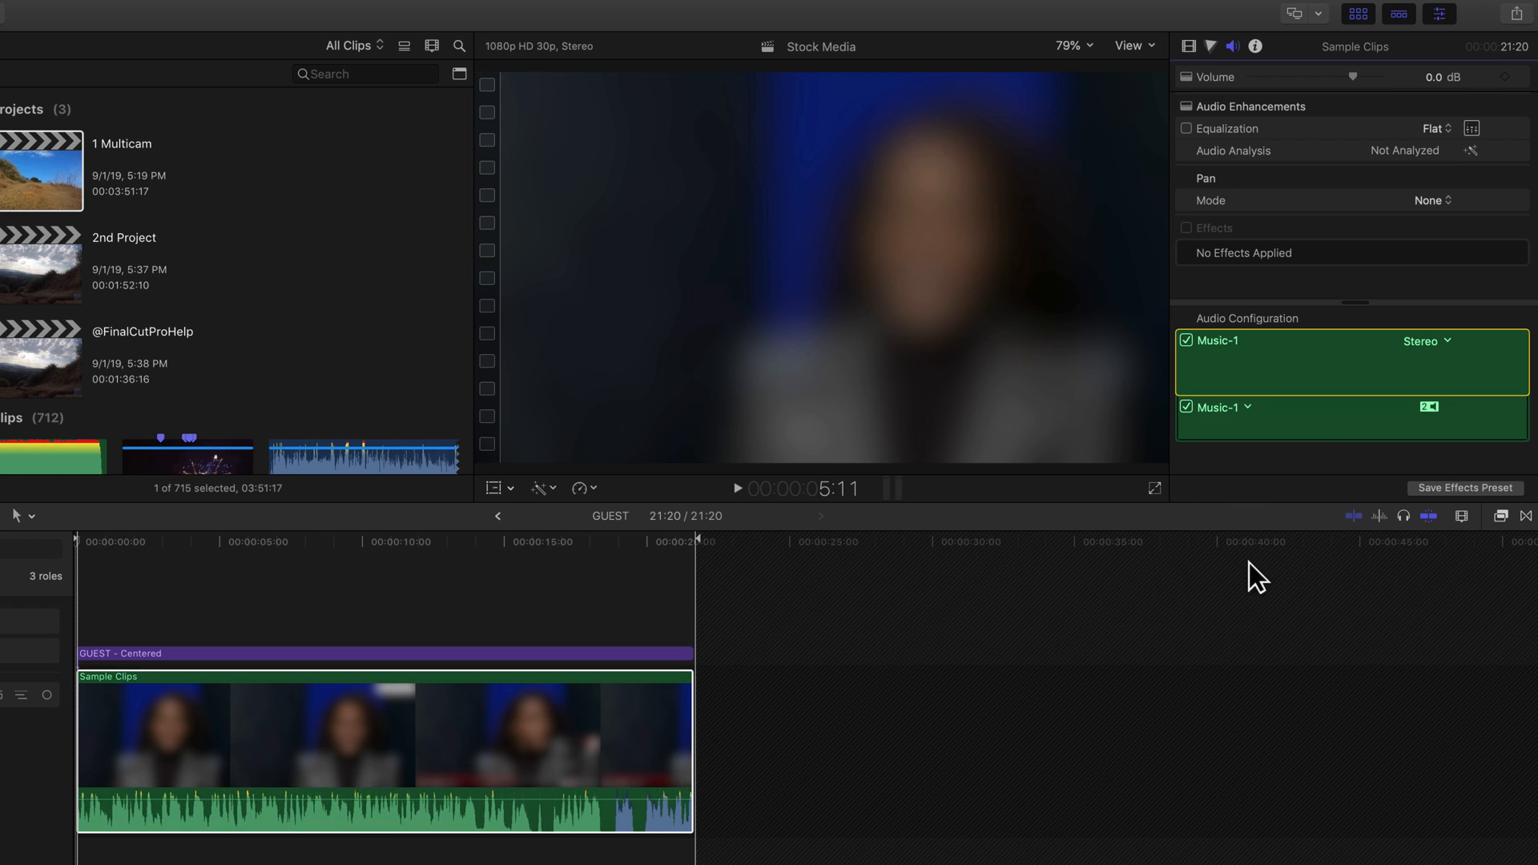
left_click(376, 718)
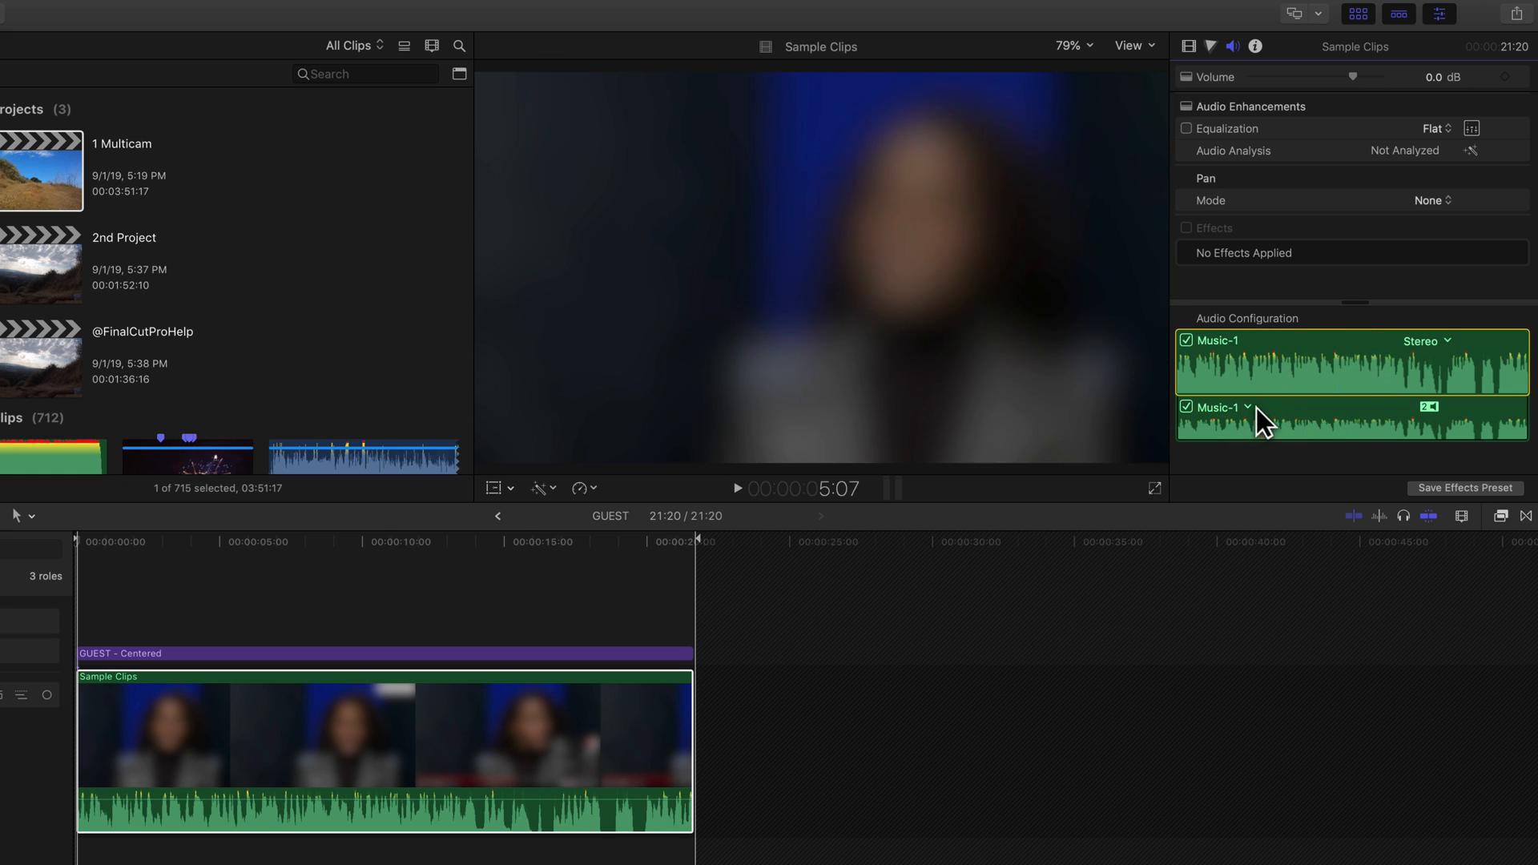
left_click(1247, 407)
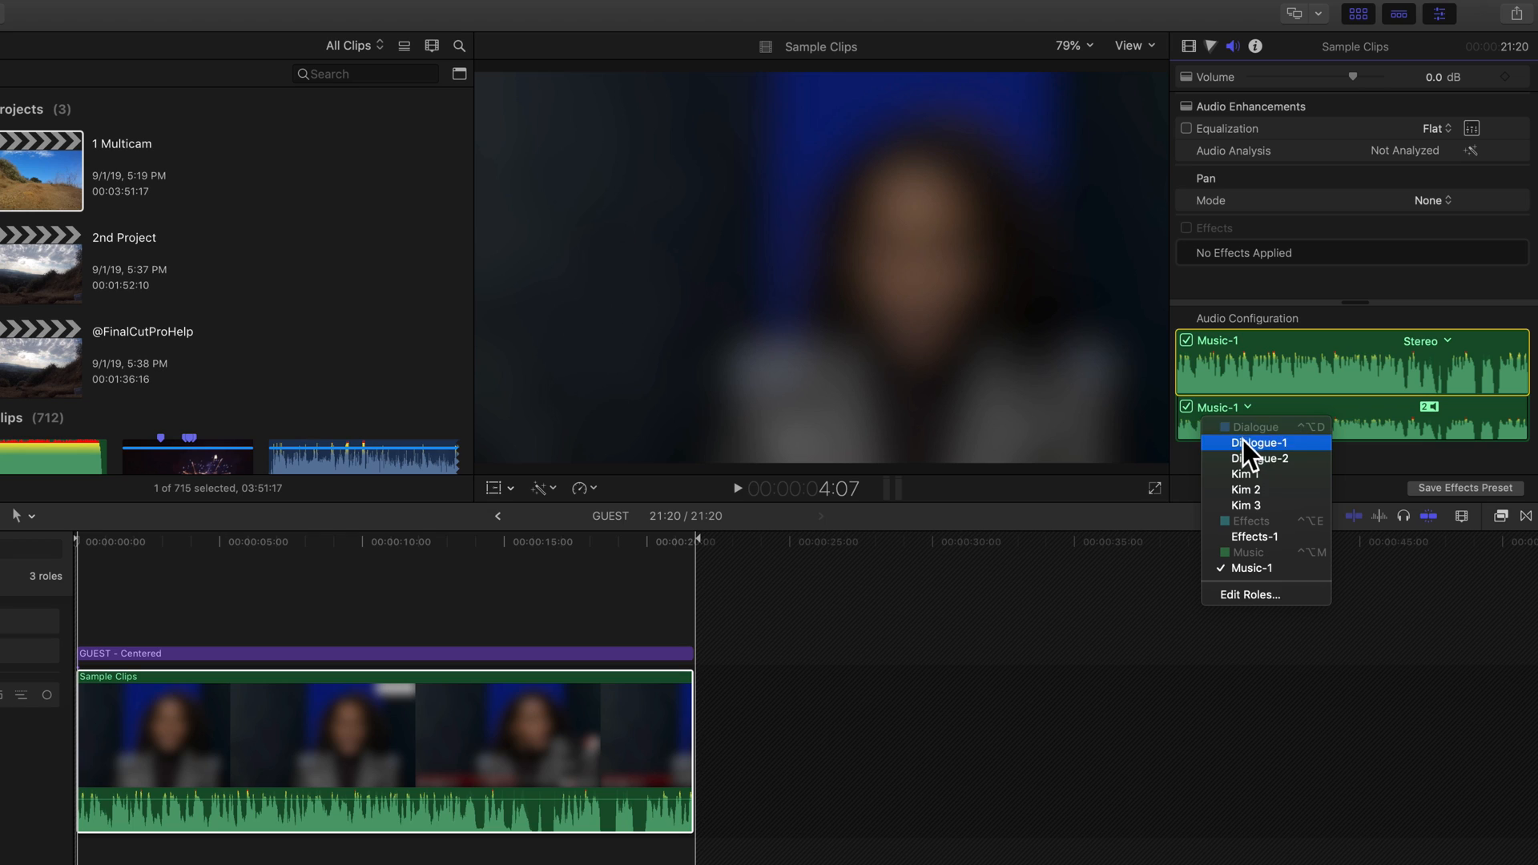
left_click(1251, 441)
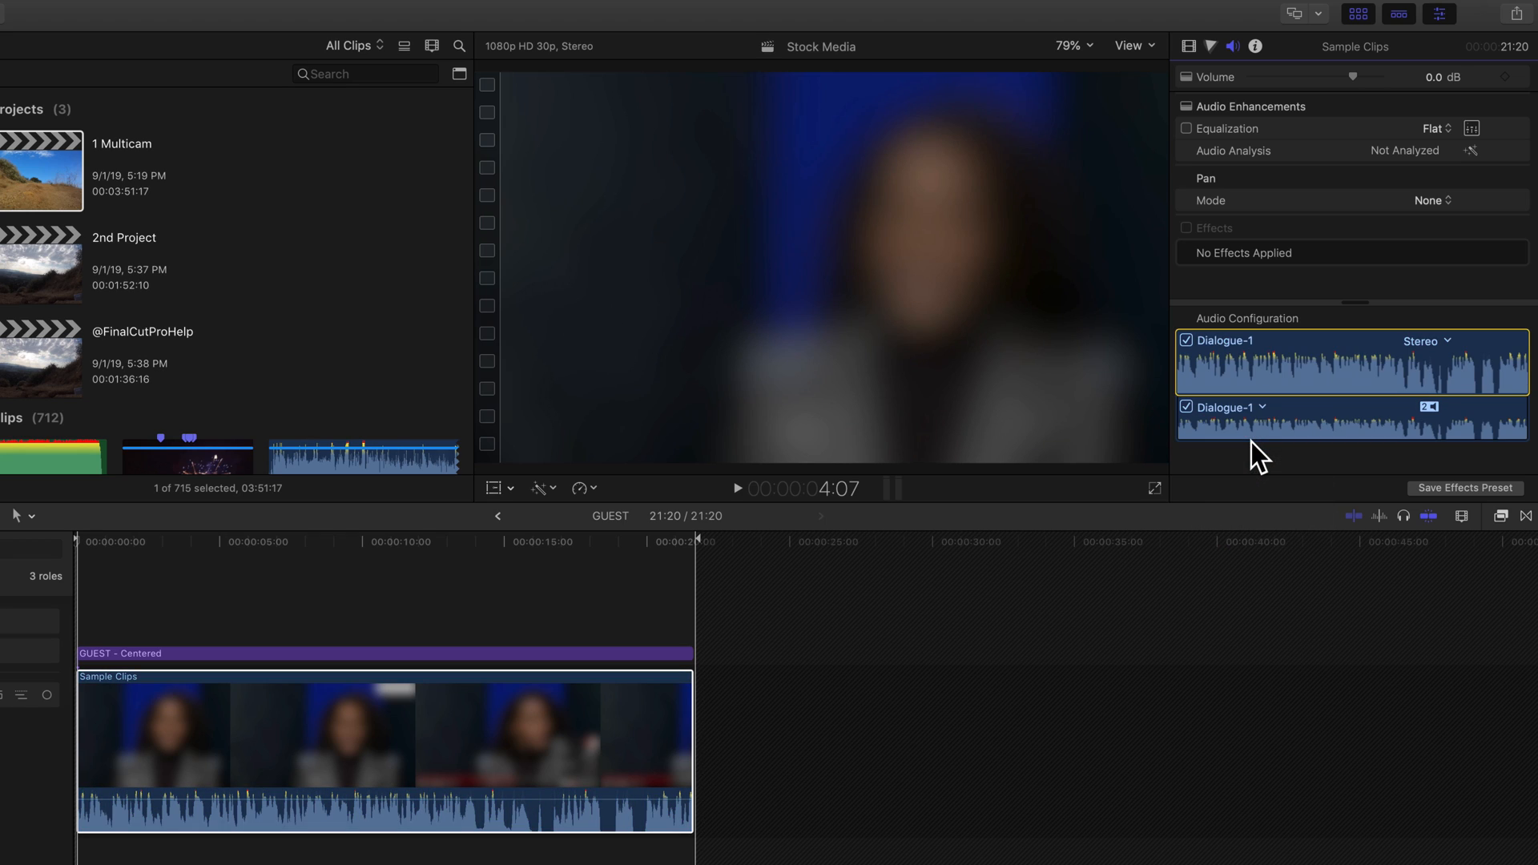
- Open the role editor for the Stock library
left_click(1261, 407)
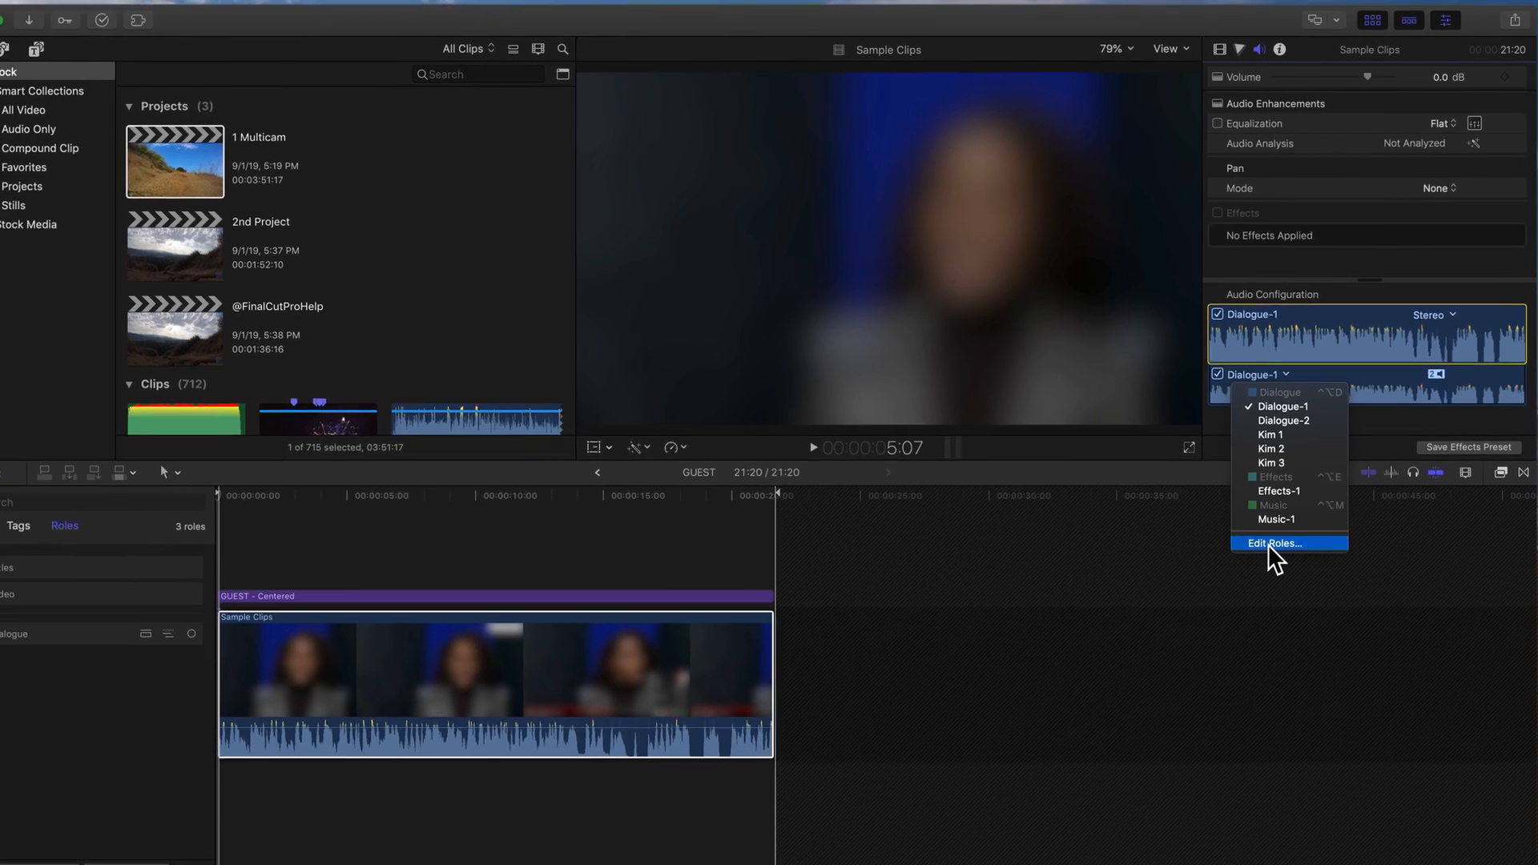
left_click(181, 710)
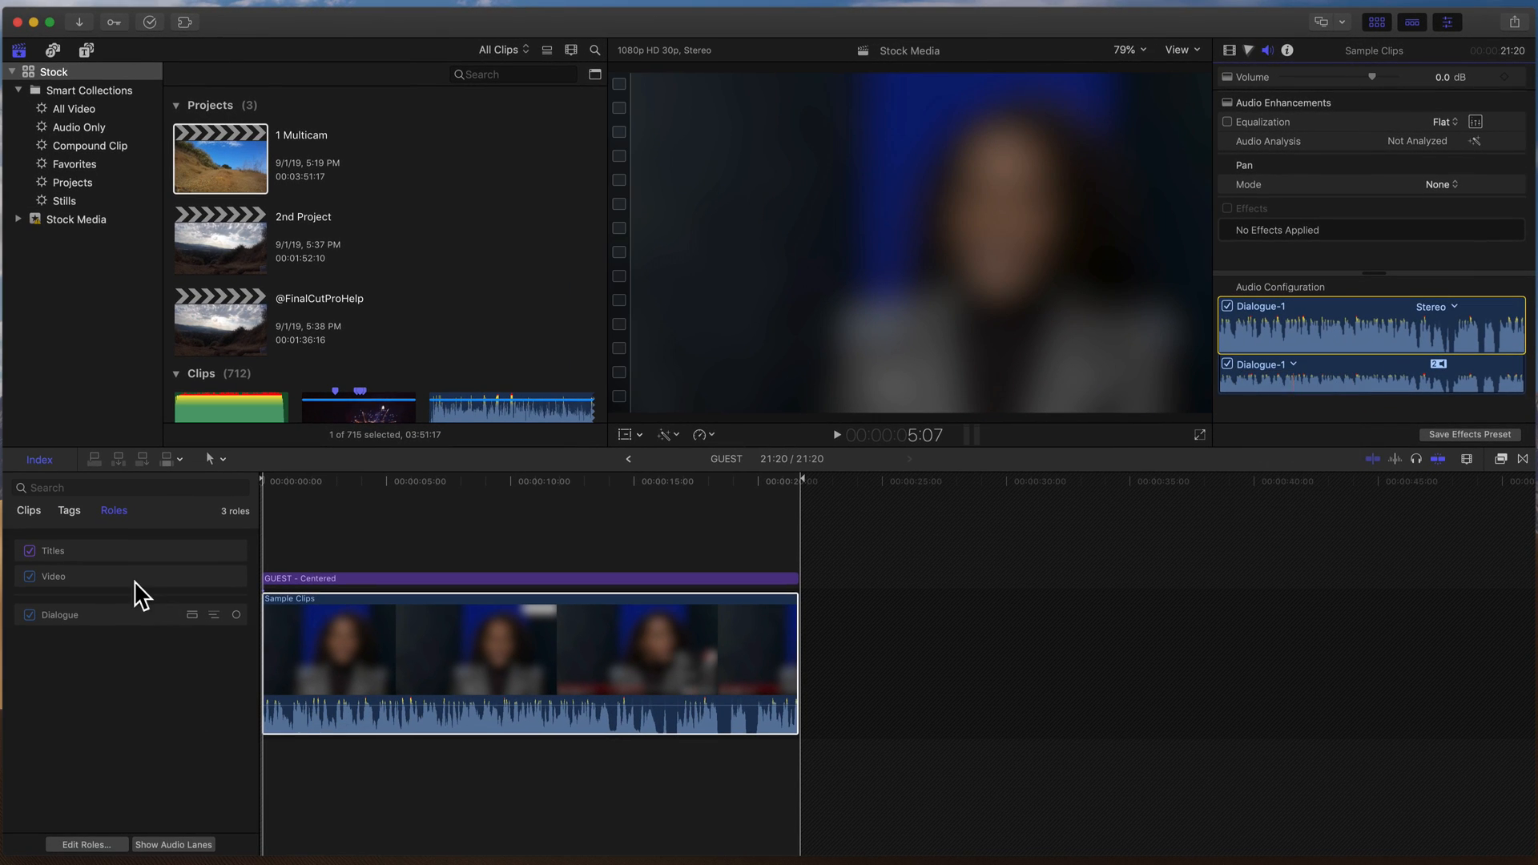
left_click(84, 845)
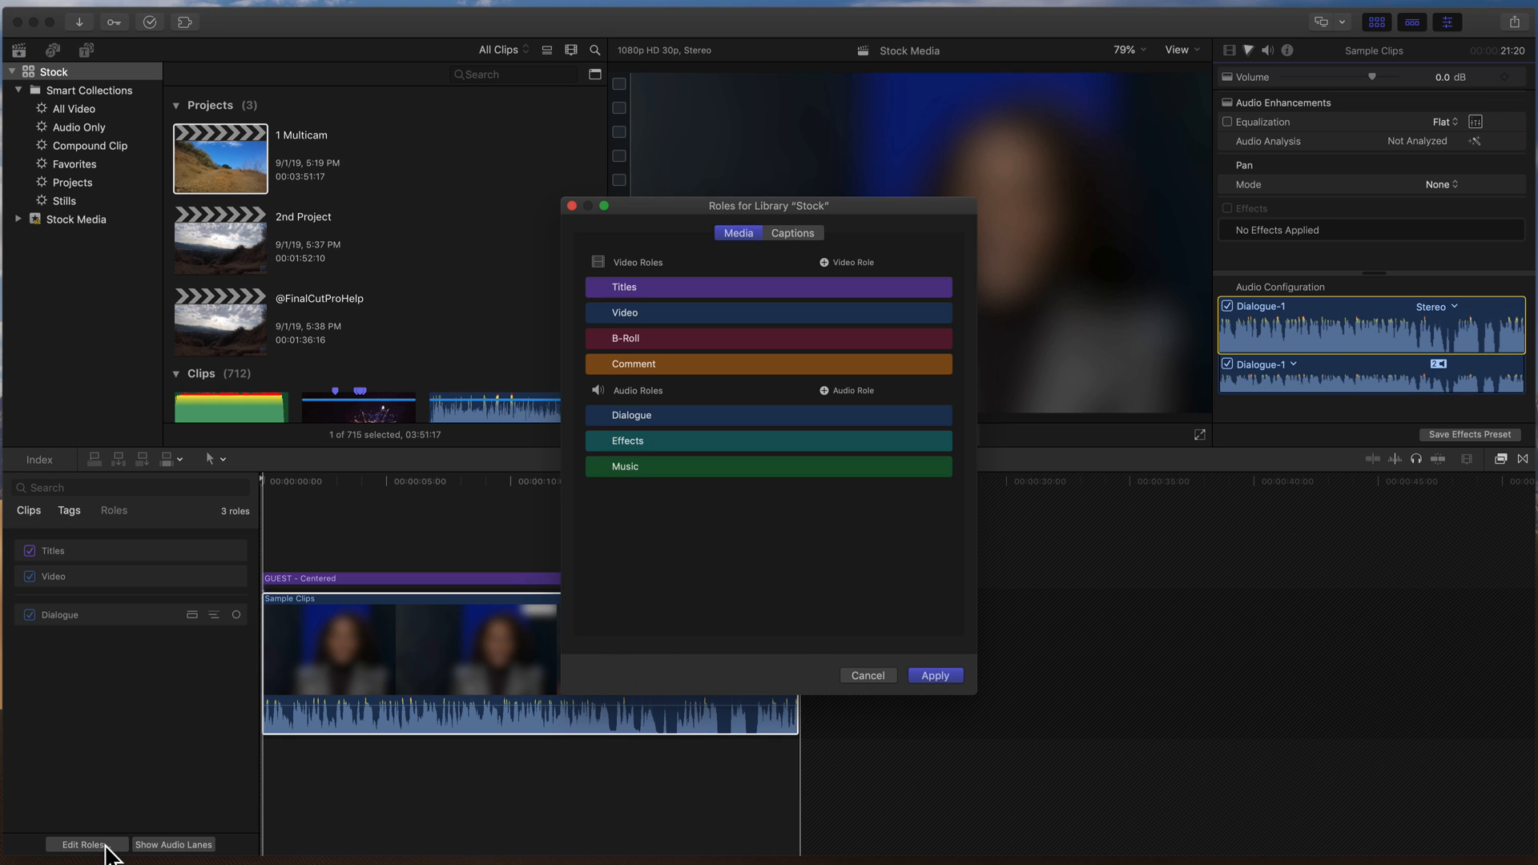
mouse_move(593, 470)
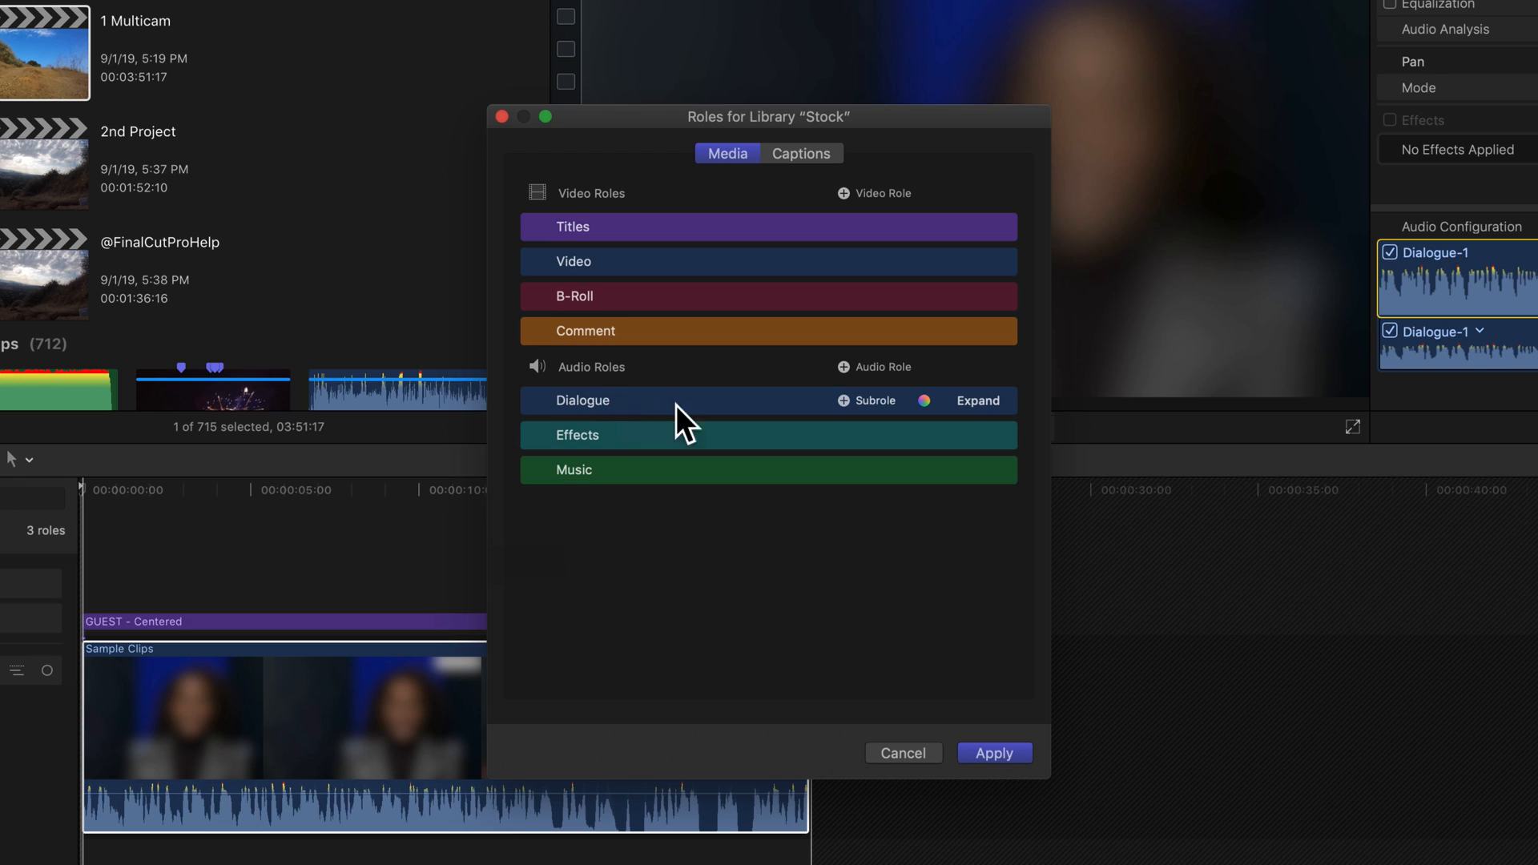
- Add a new Dialogue subrole and rename the Kim 1 subrole to Host
left_click(845, 400)
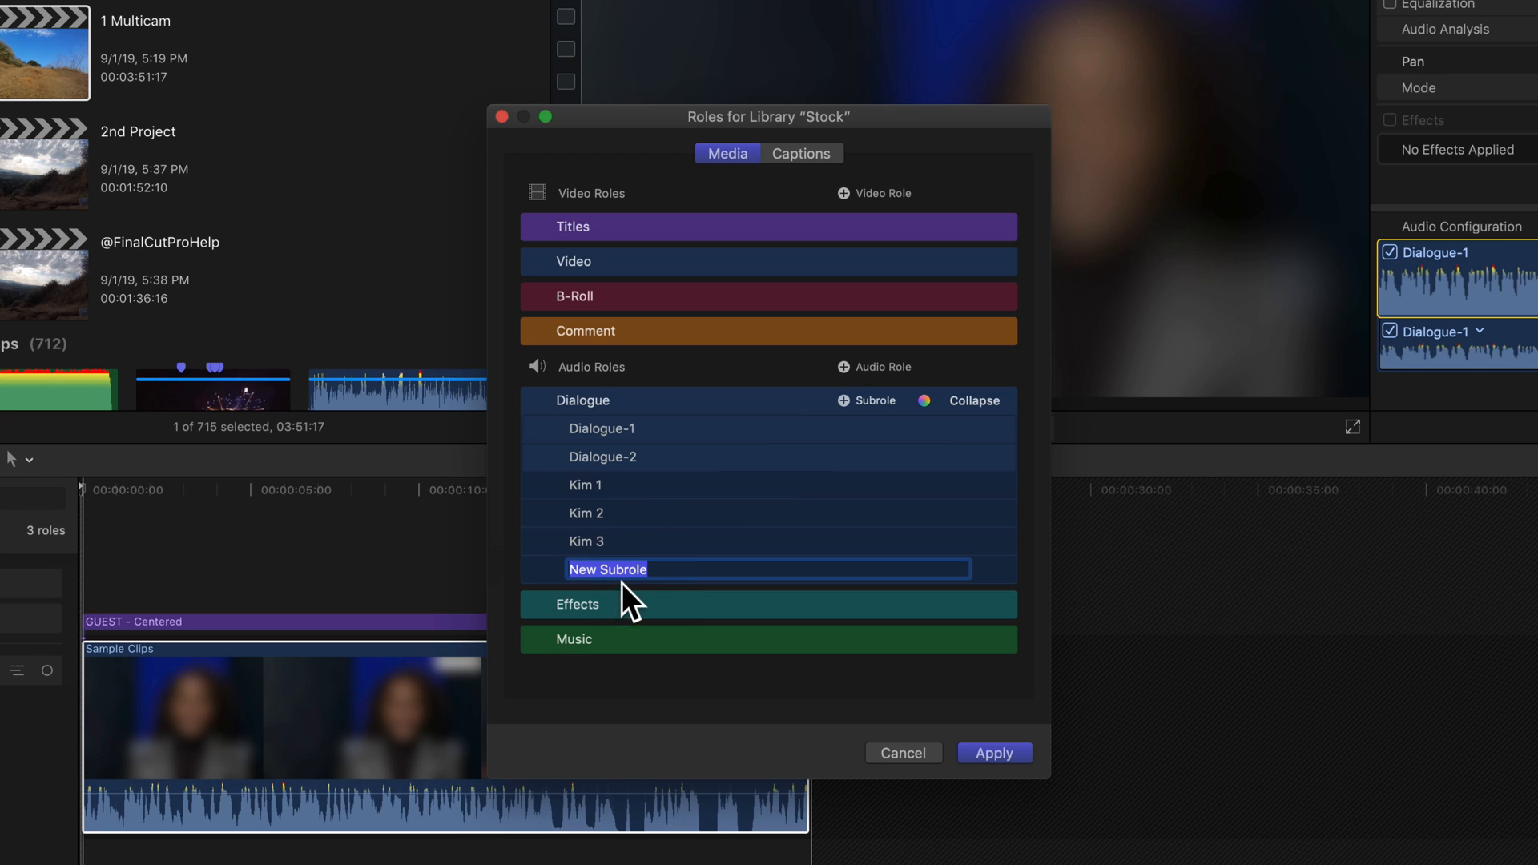
left_click(626, 539)
left_click(621, 485)
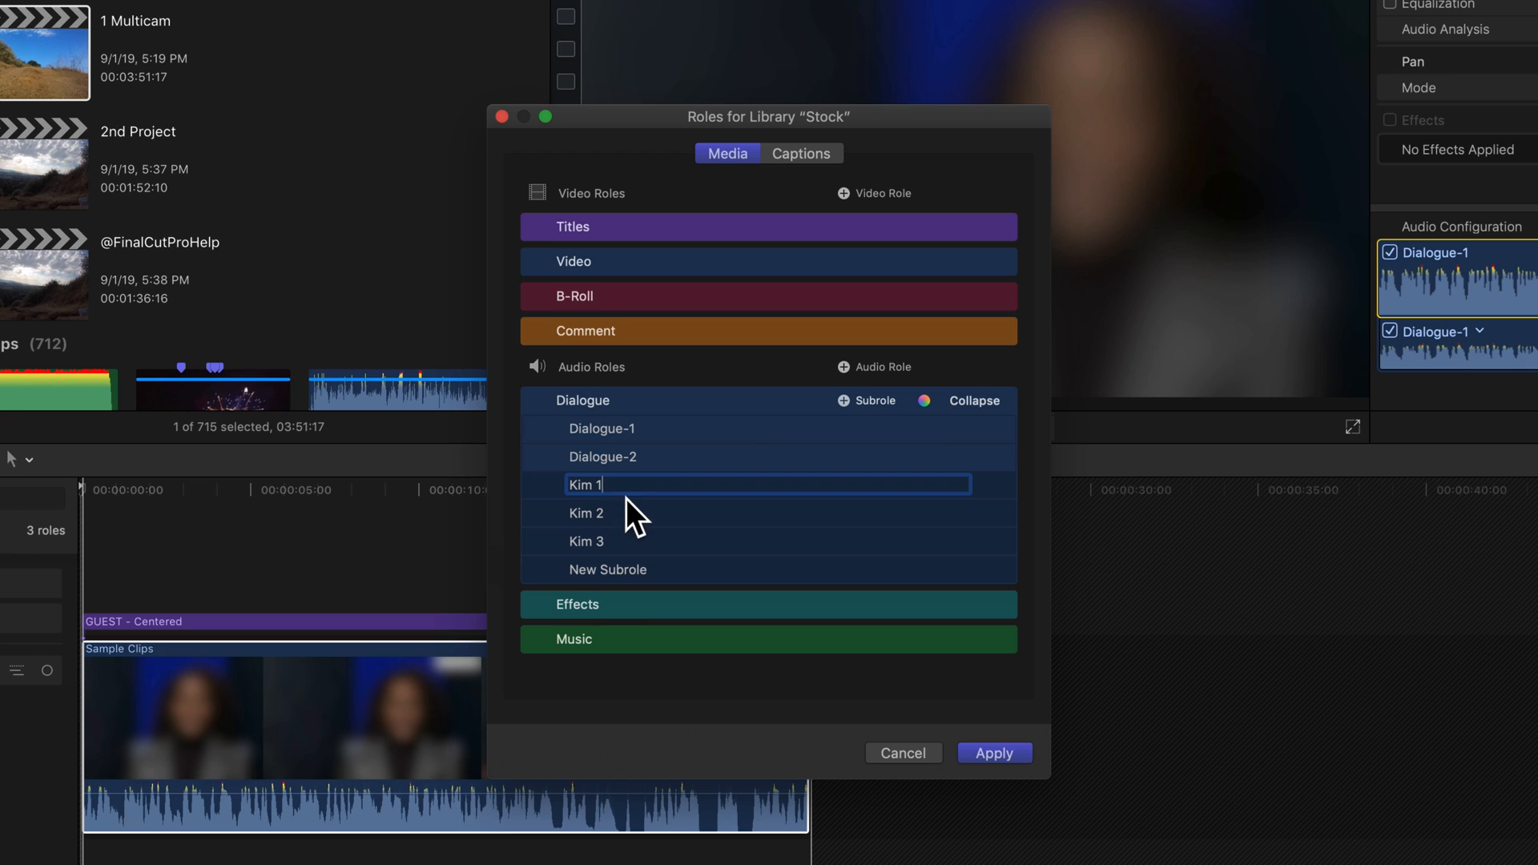
left_click_drag(625, 485, 539, 482)
key("BackSpace")
left_click(617, 511)
left_click(948, 236)
type("Host")
- Rename the Kim 2 subrole to Guest
left_click(642, 511)
left_click_drag(641, 512, 553, 506)
type("Guest")
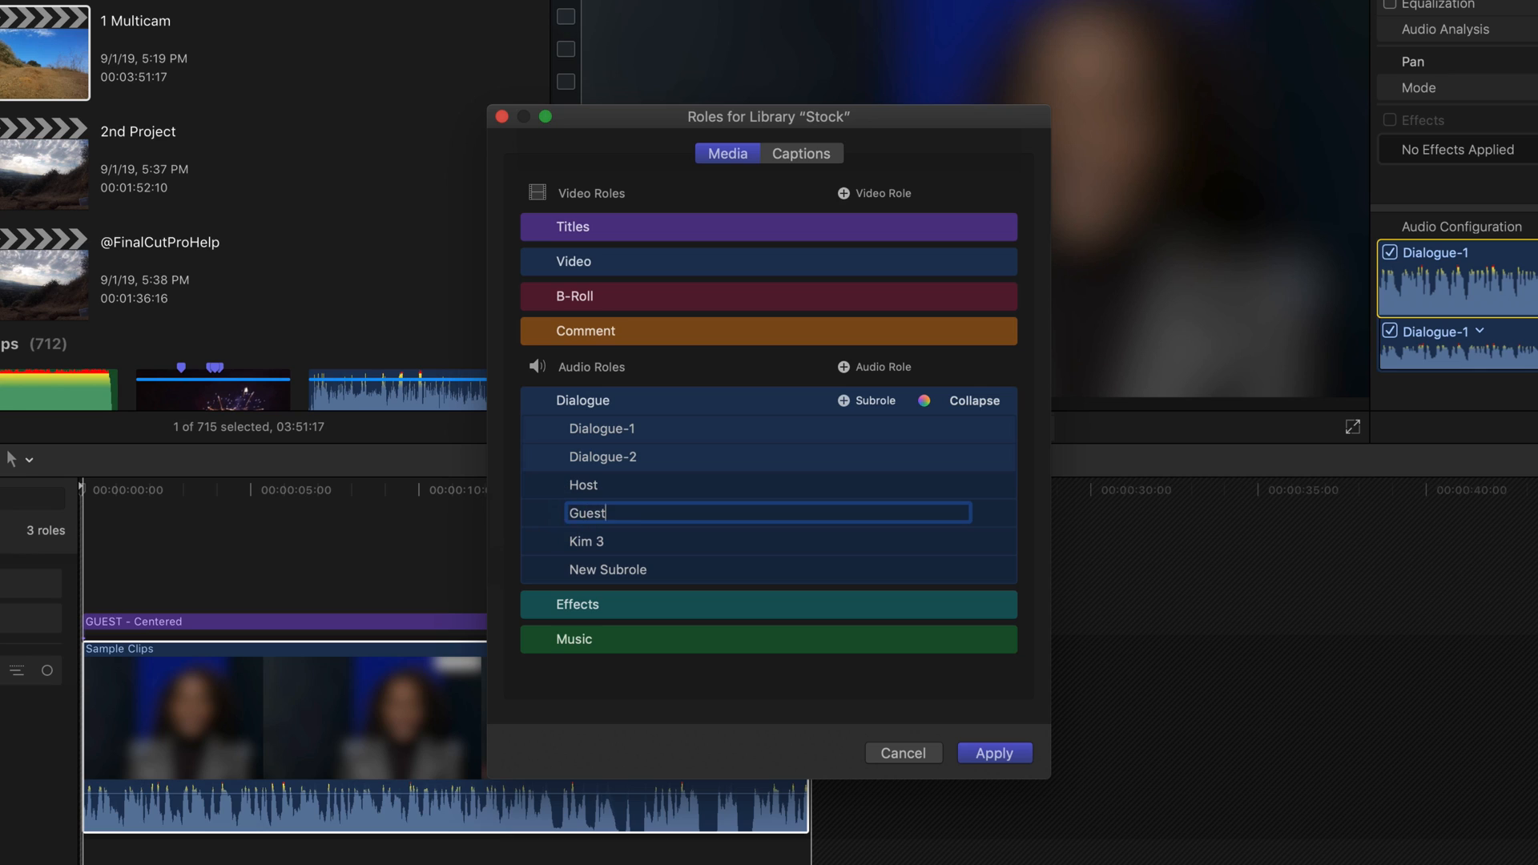
key("Return")
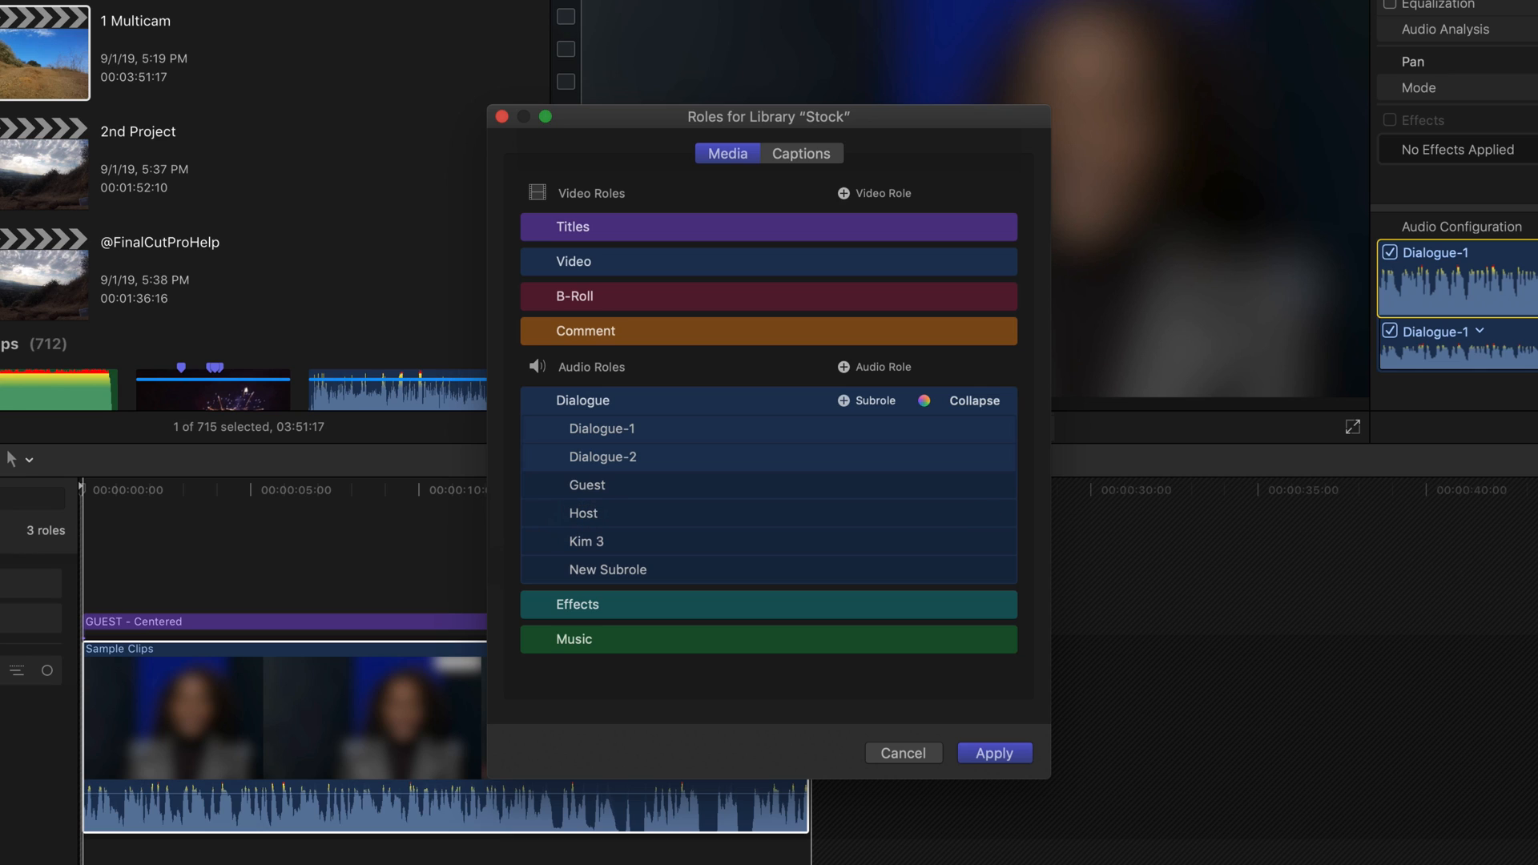
- Delete the New Subrole, Kim 3 and Dialogue-1 subroles
left_click(538, 570)
left_click(537, 542)
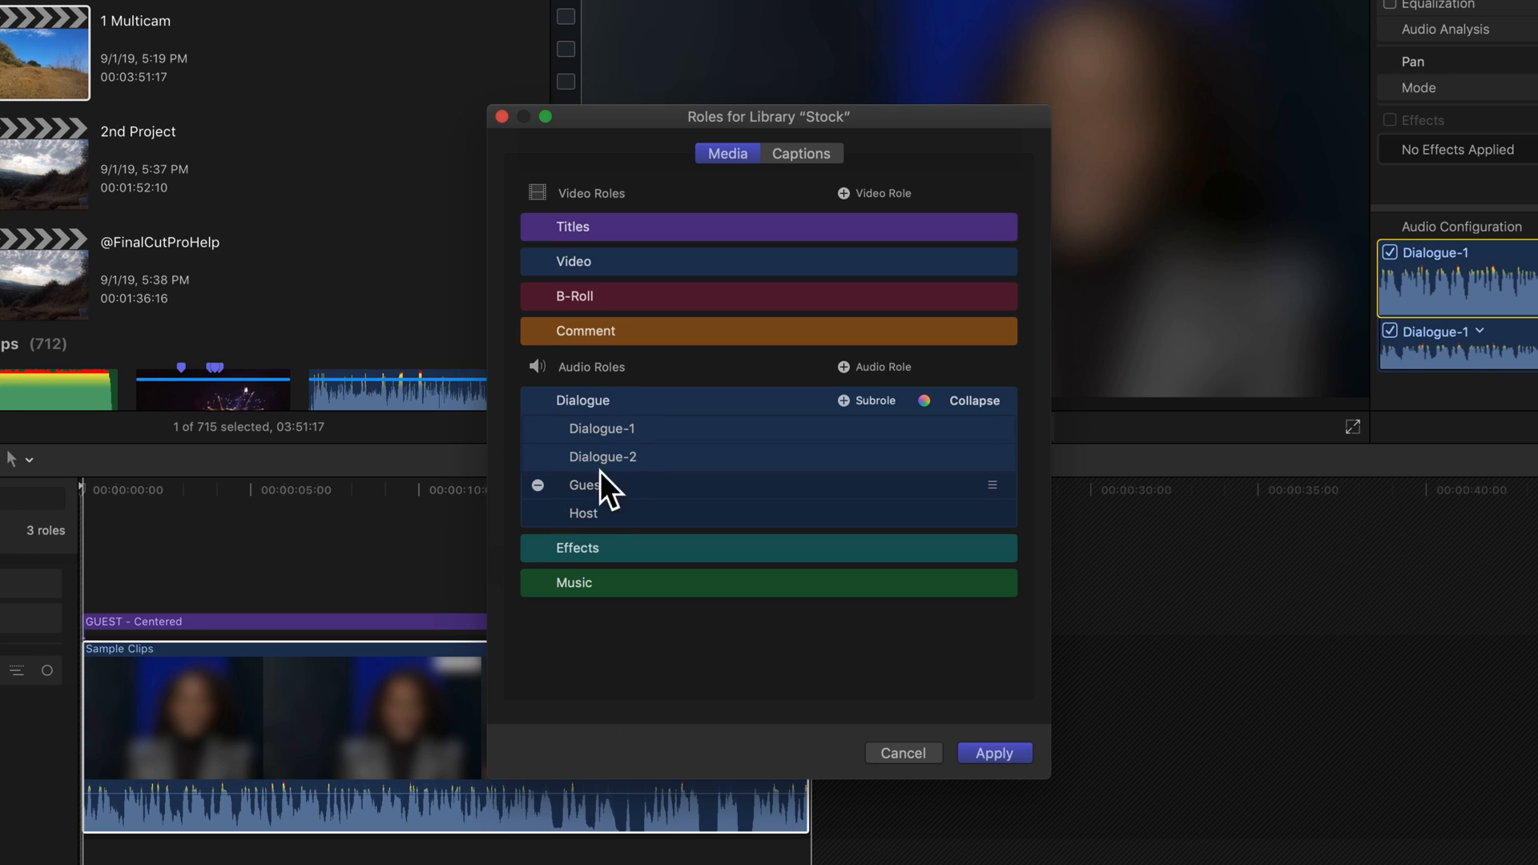
left_click(538, 428)
- Rename the Dialogue-2 subrole to Dialogue, dismissing the alert
left_click(635, 428)
key("BackSpace")
key("BackSpace")
left_click(559, 431)
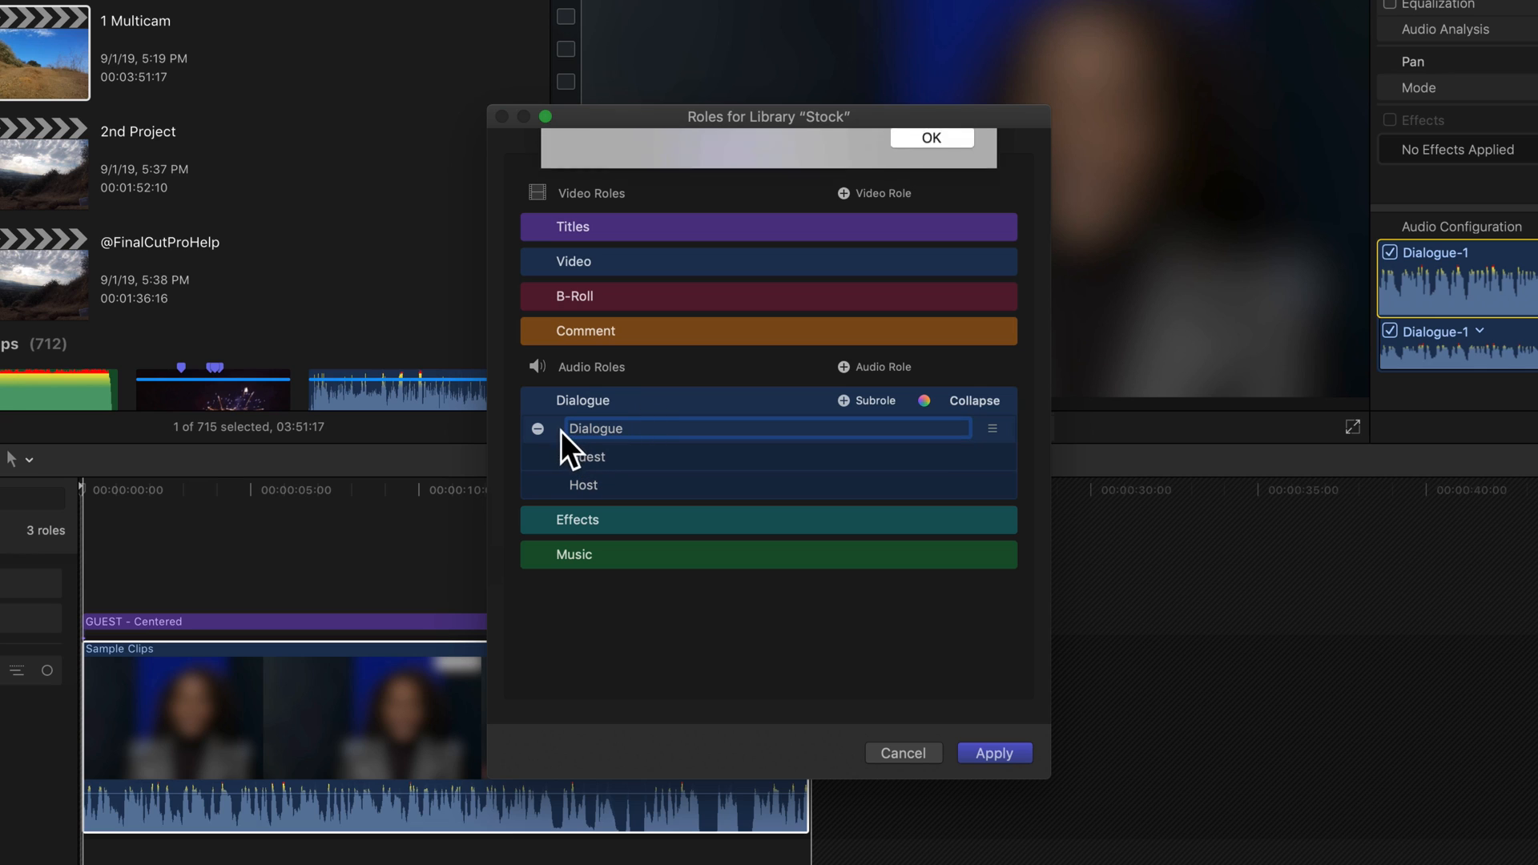
left_click(935, 228)
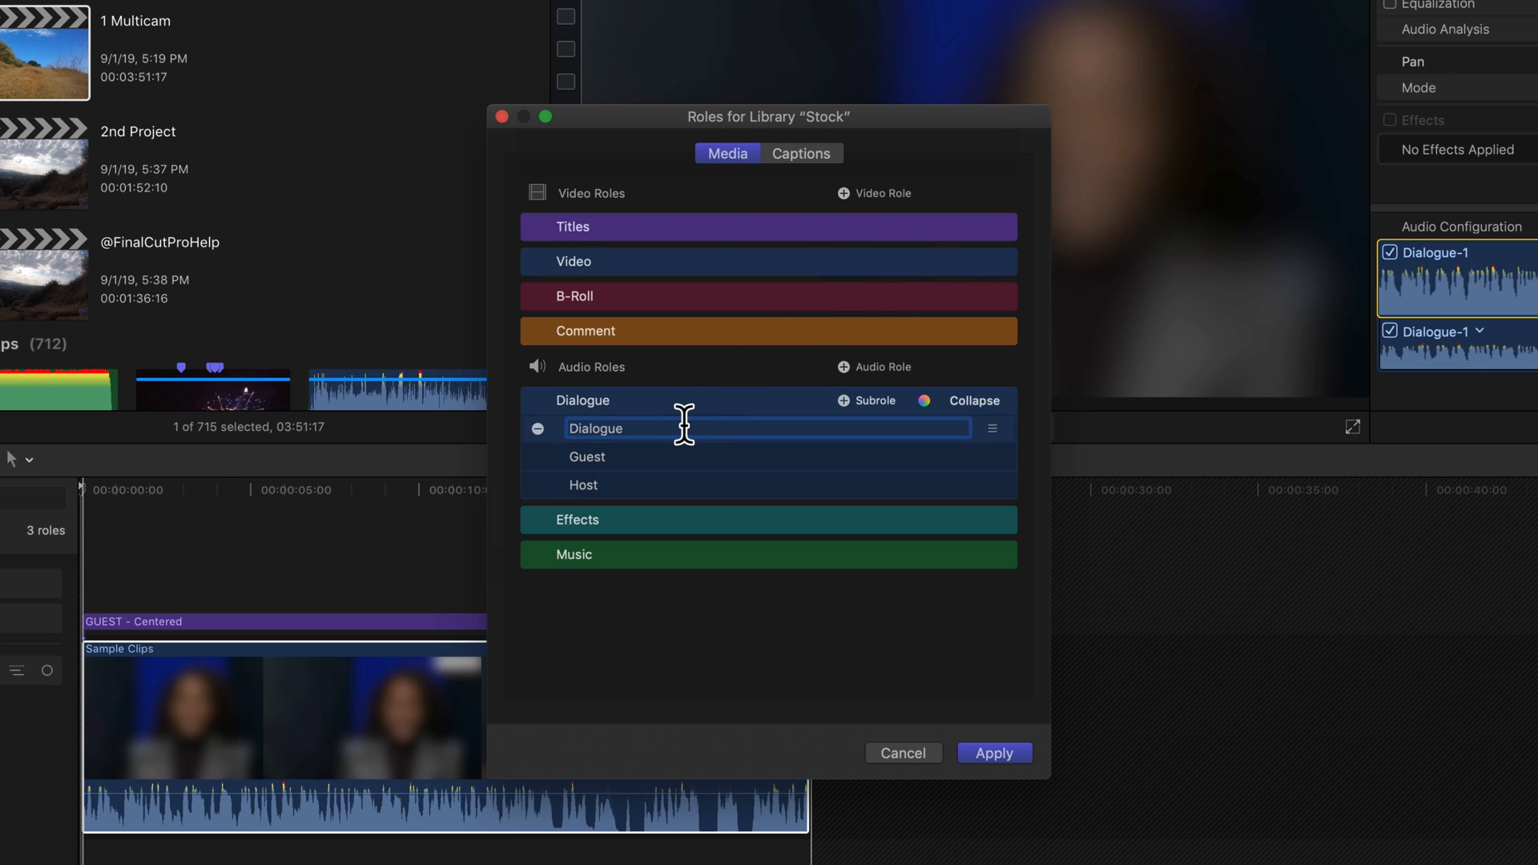
key("Return")
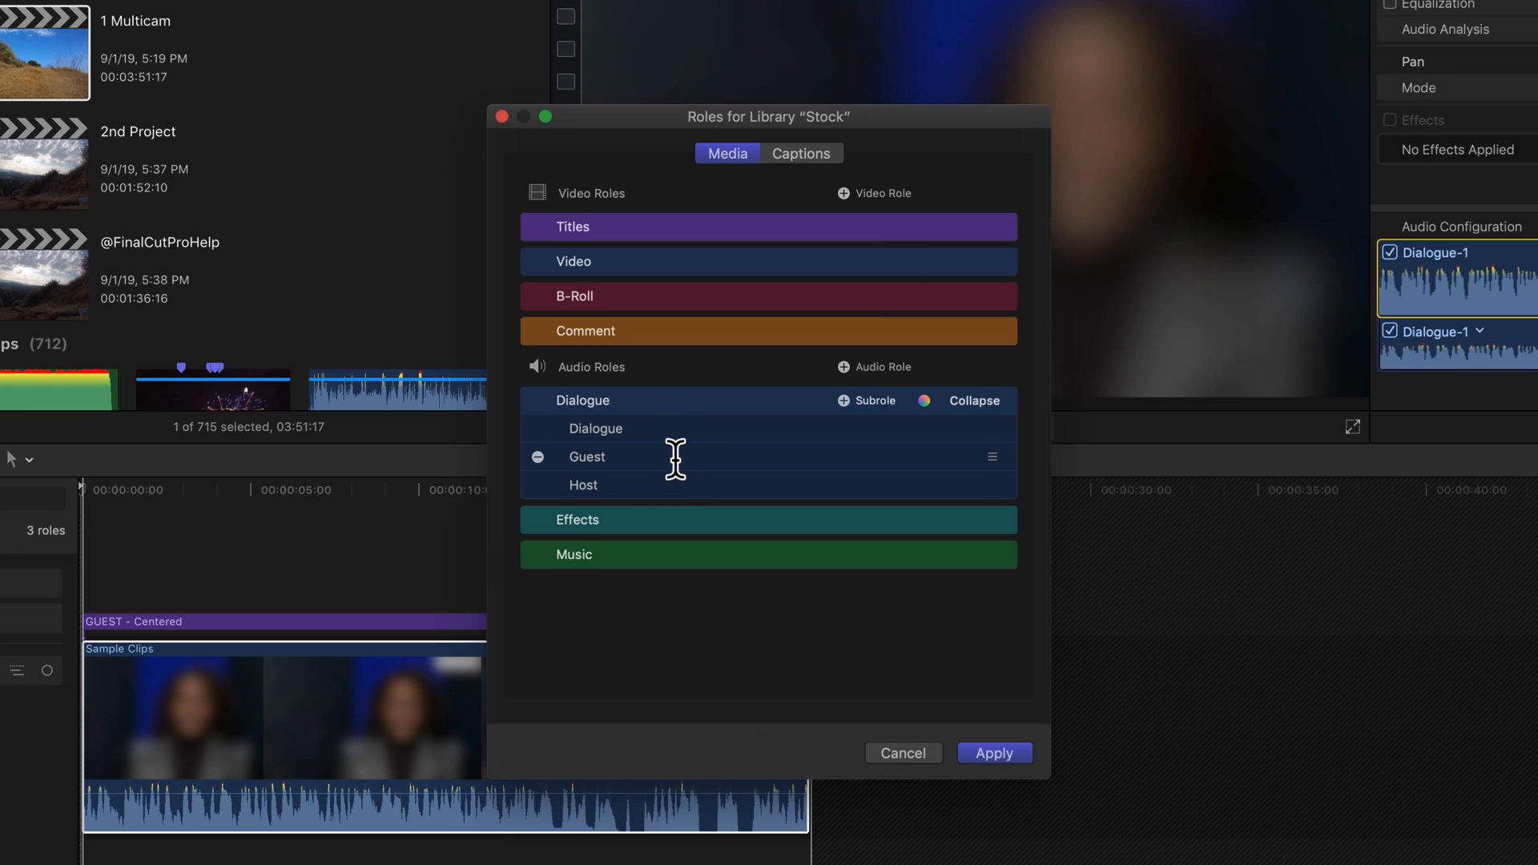
- Apply the edited roles to the library
left_click(924, 401)
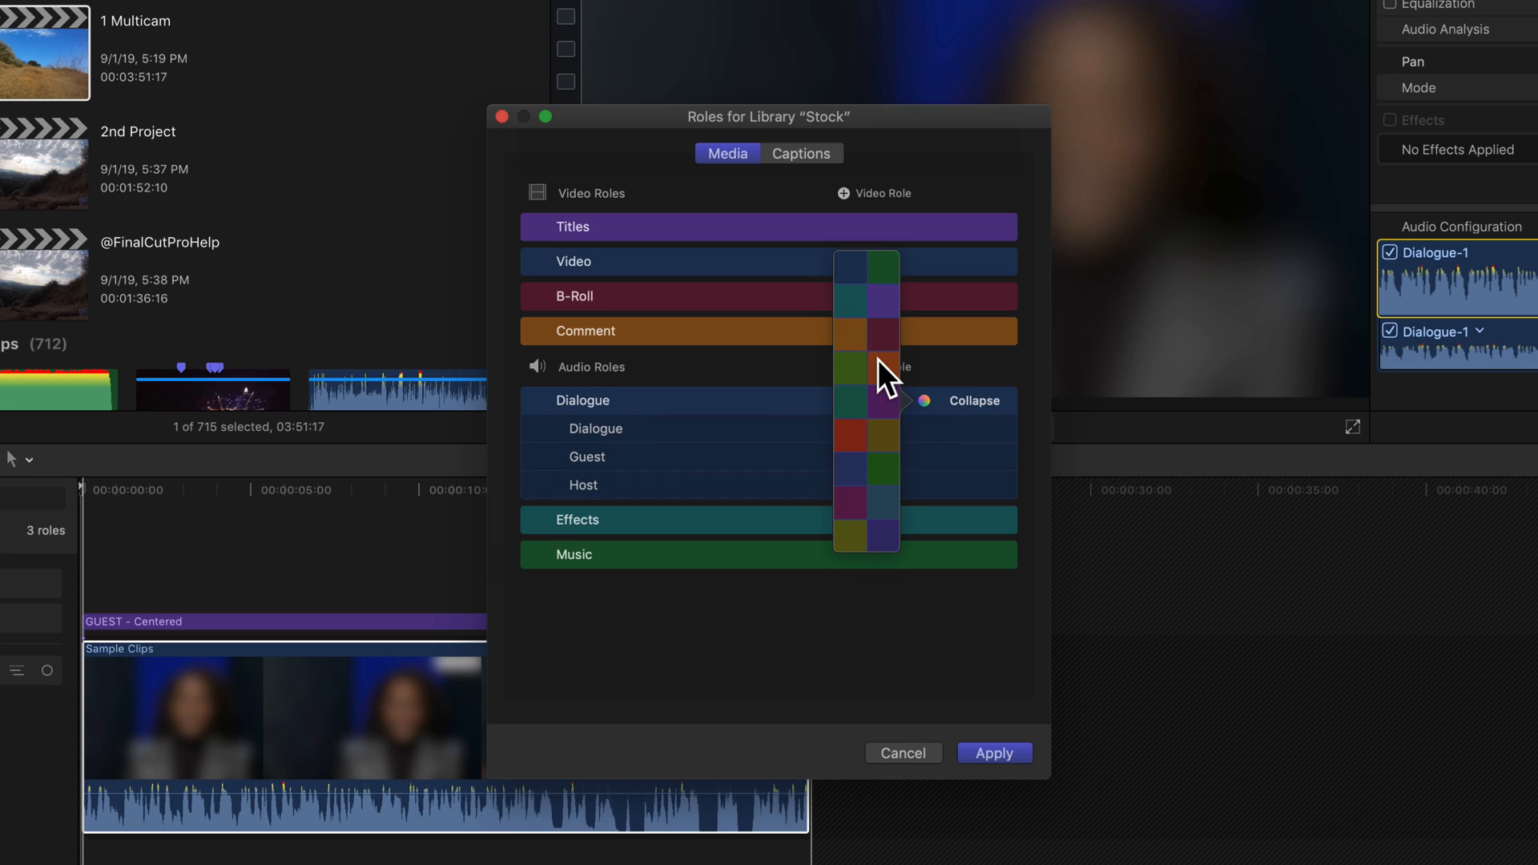
left_click(645, 402)
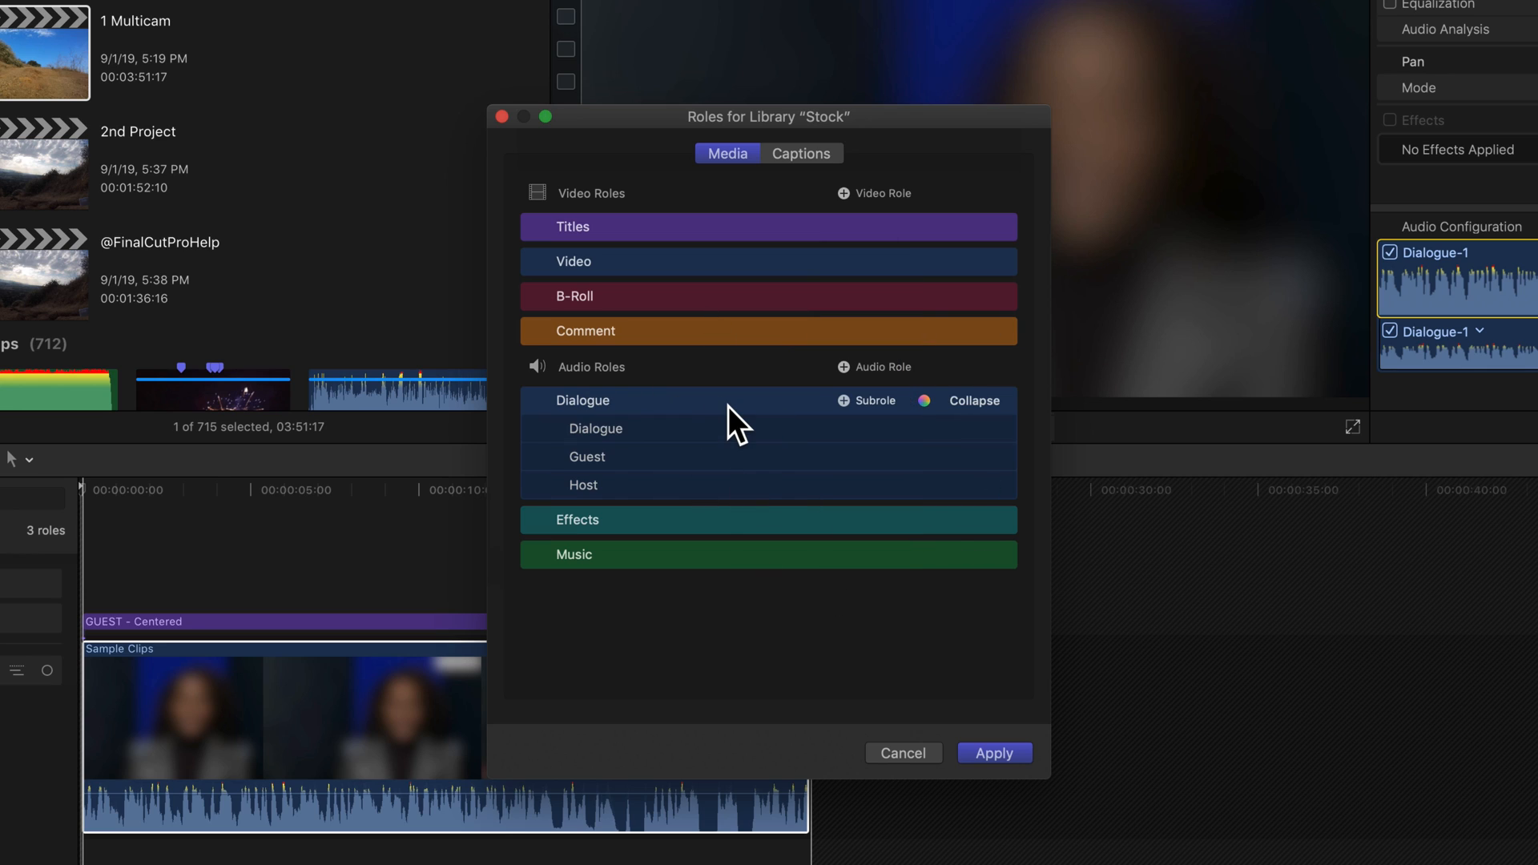
left_click(1011, 756)
left_click(998, 335)
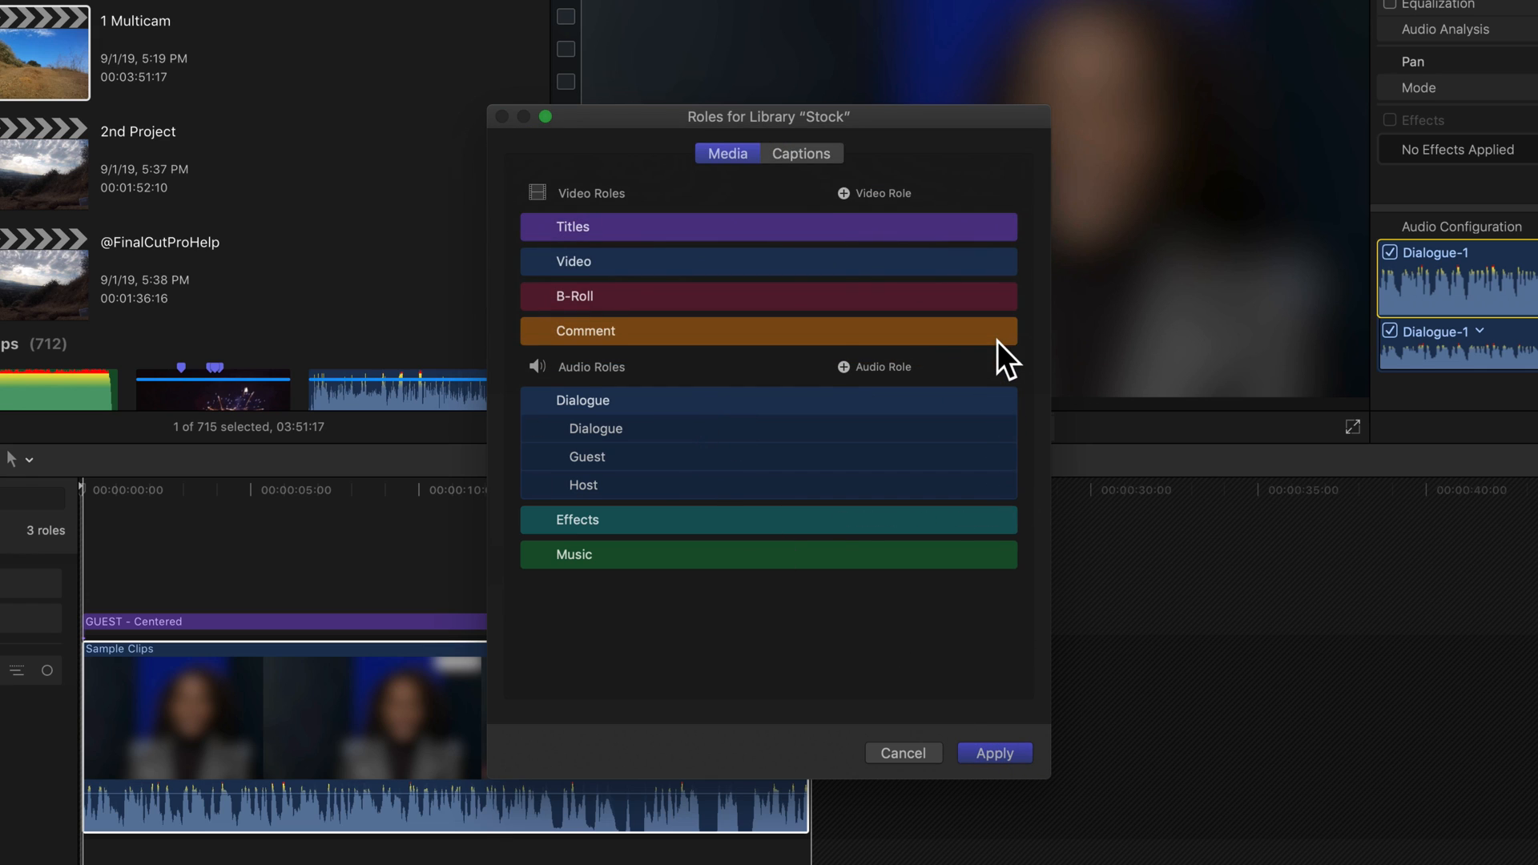
left_click(939, 309)
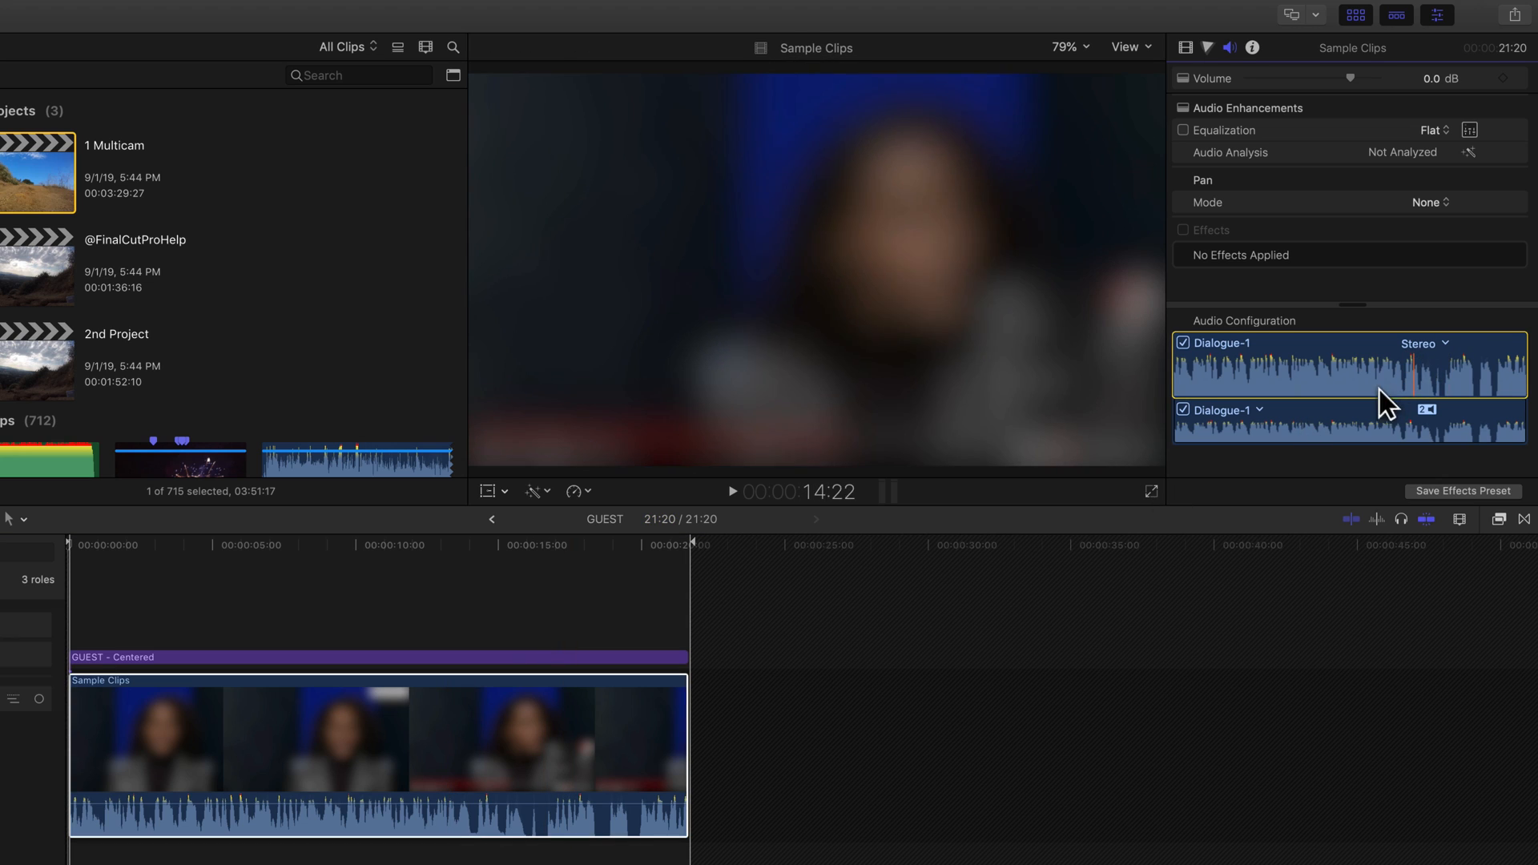
- Assign the Guest subrole to the Sample Clips audio component
left_click(1260, 411)
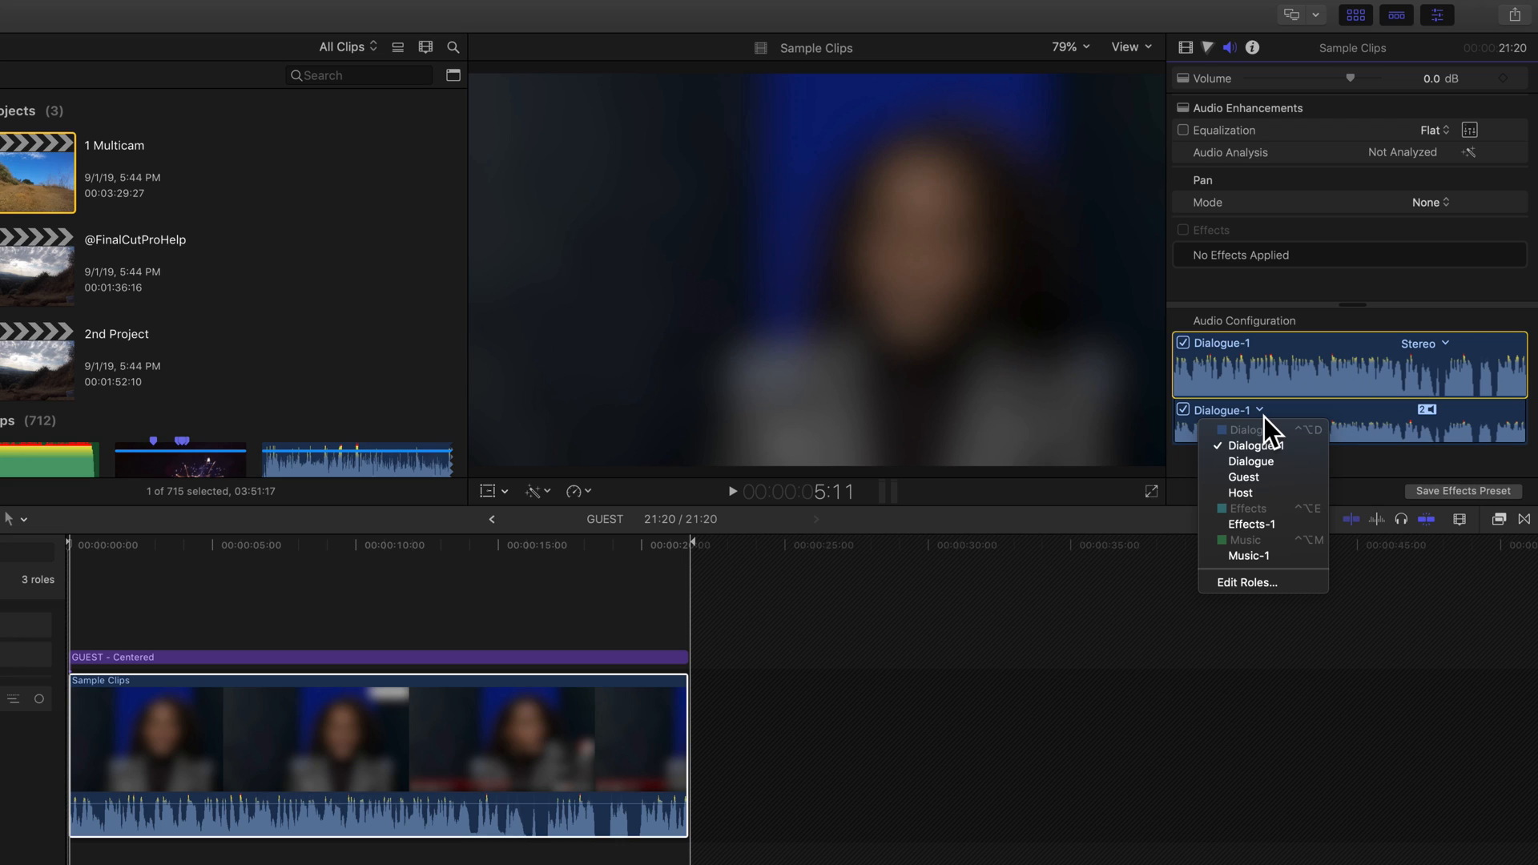
left_click(1261, 475)
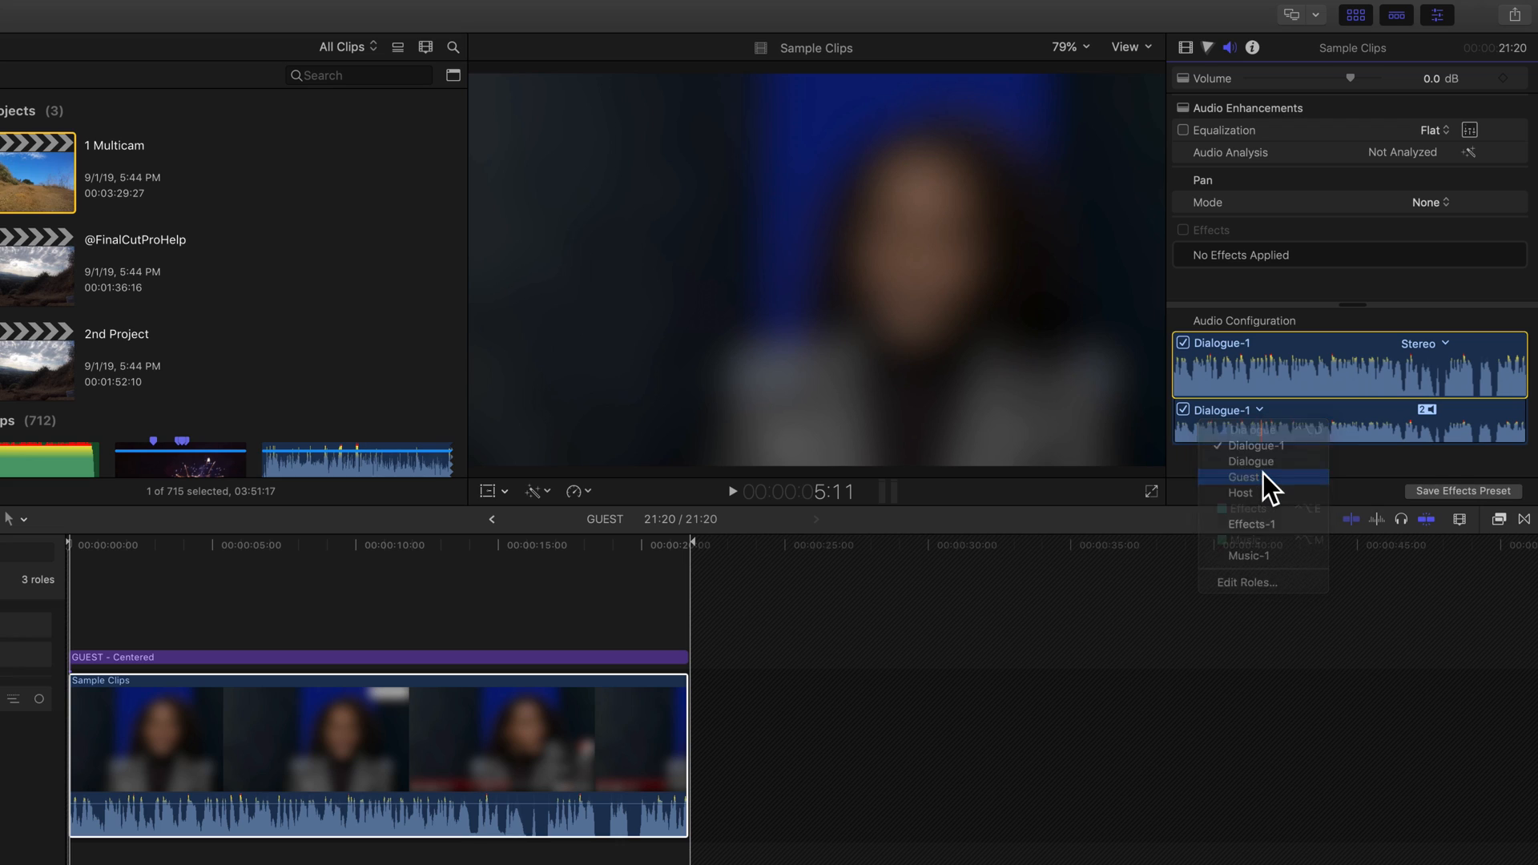
- Open the HOST multicam clip and assign the Host subrole to its Sample Clips audio component
left_click(492, 519)
left_click(701, 785)
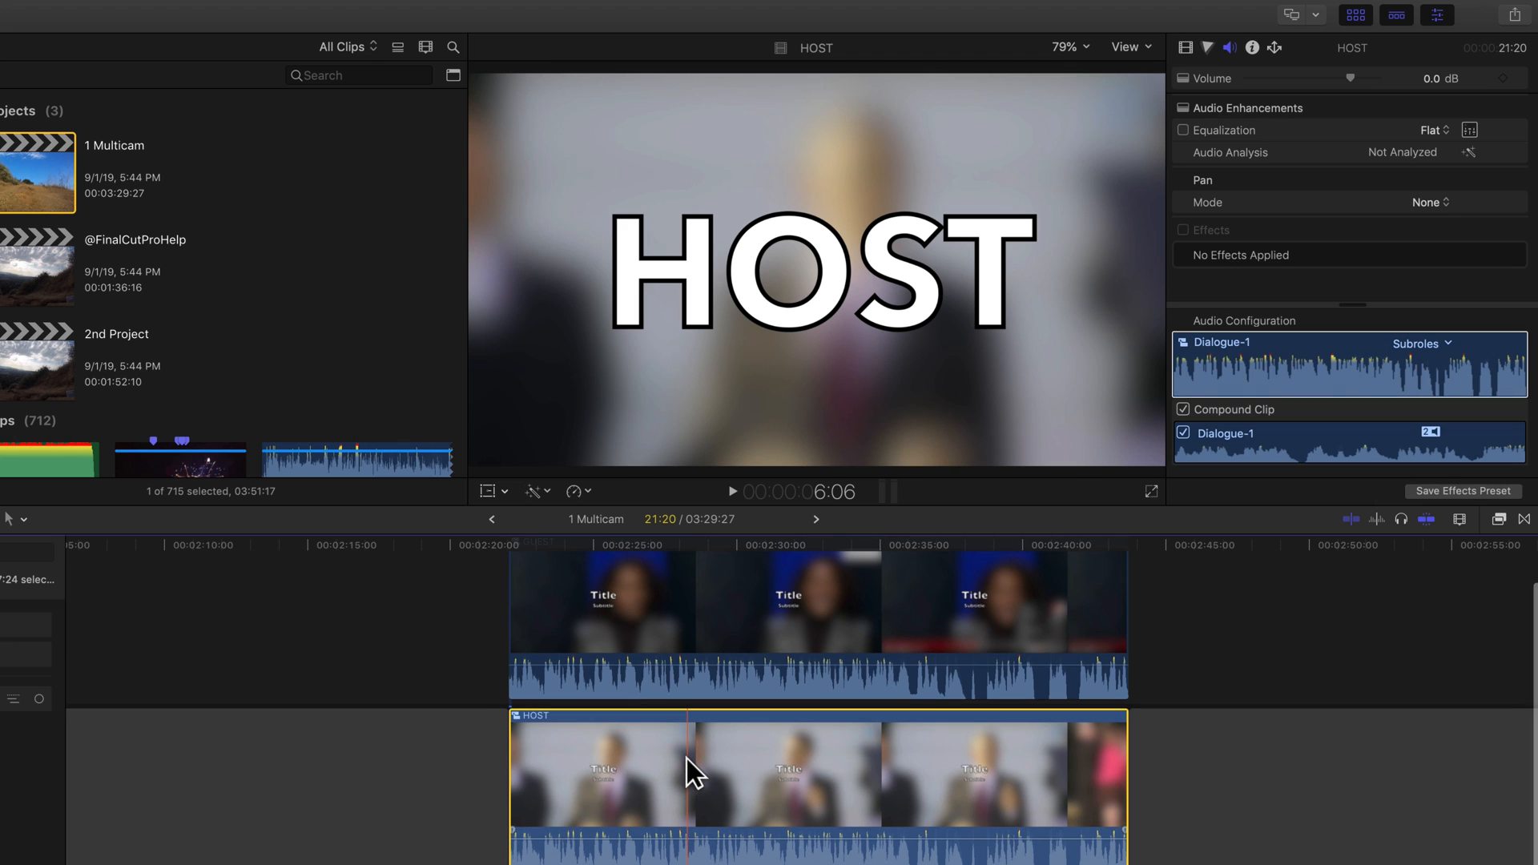
left_click(1329, 336)
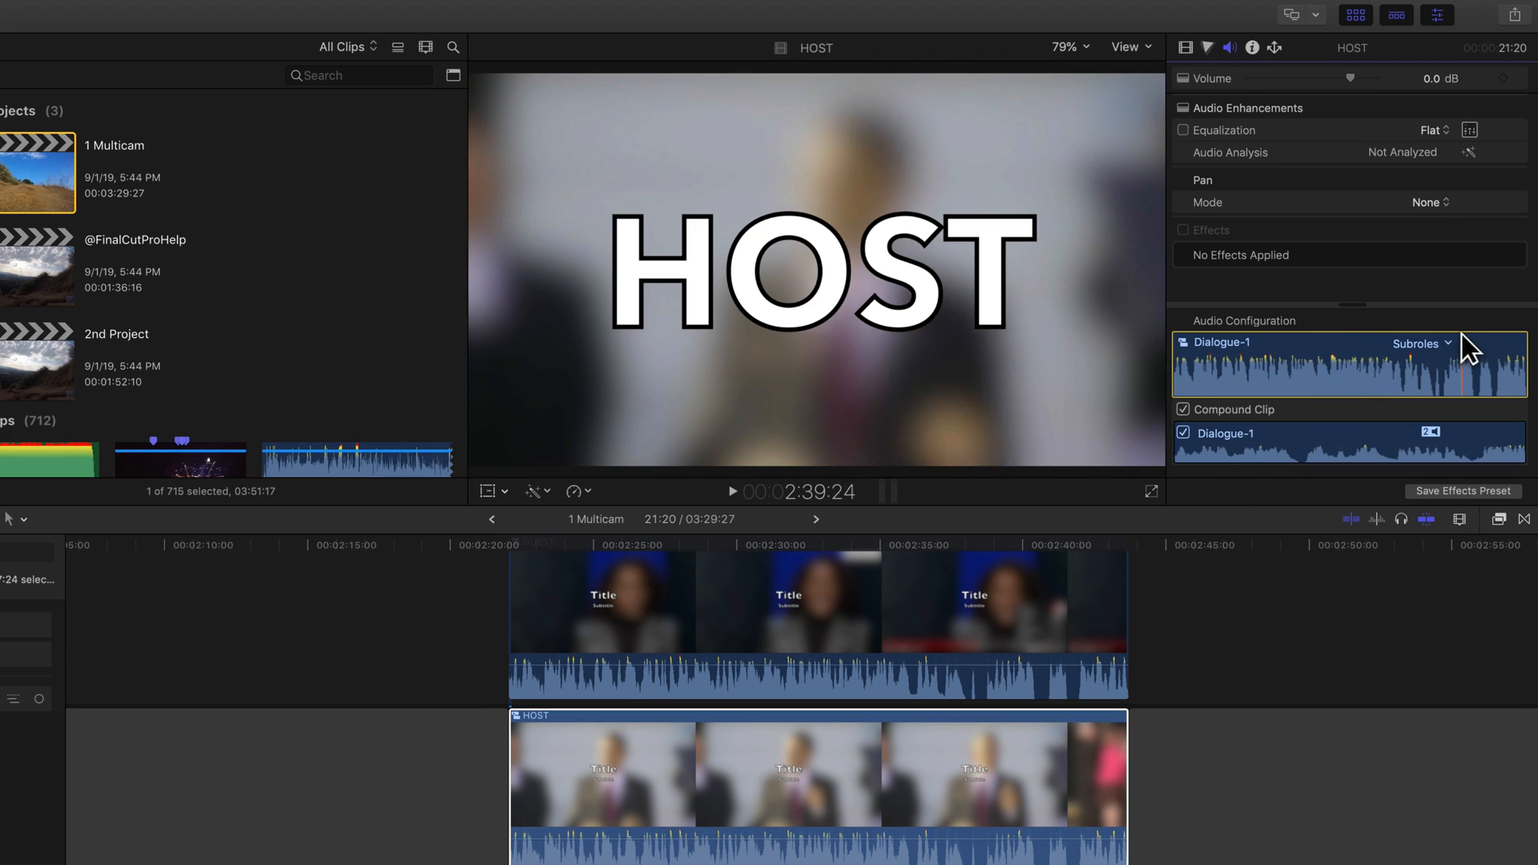
left_click(734, 771)
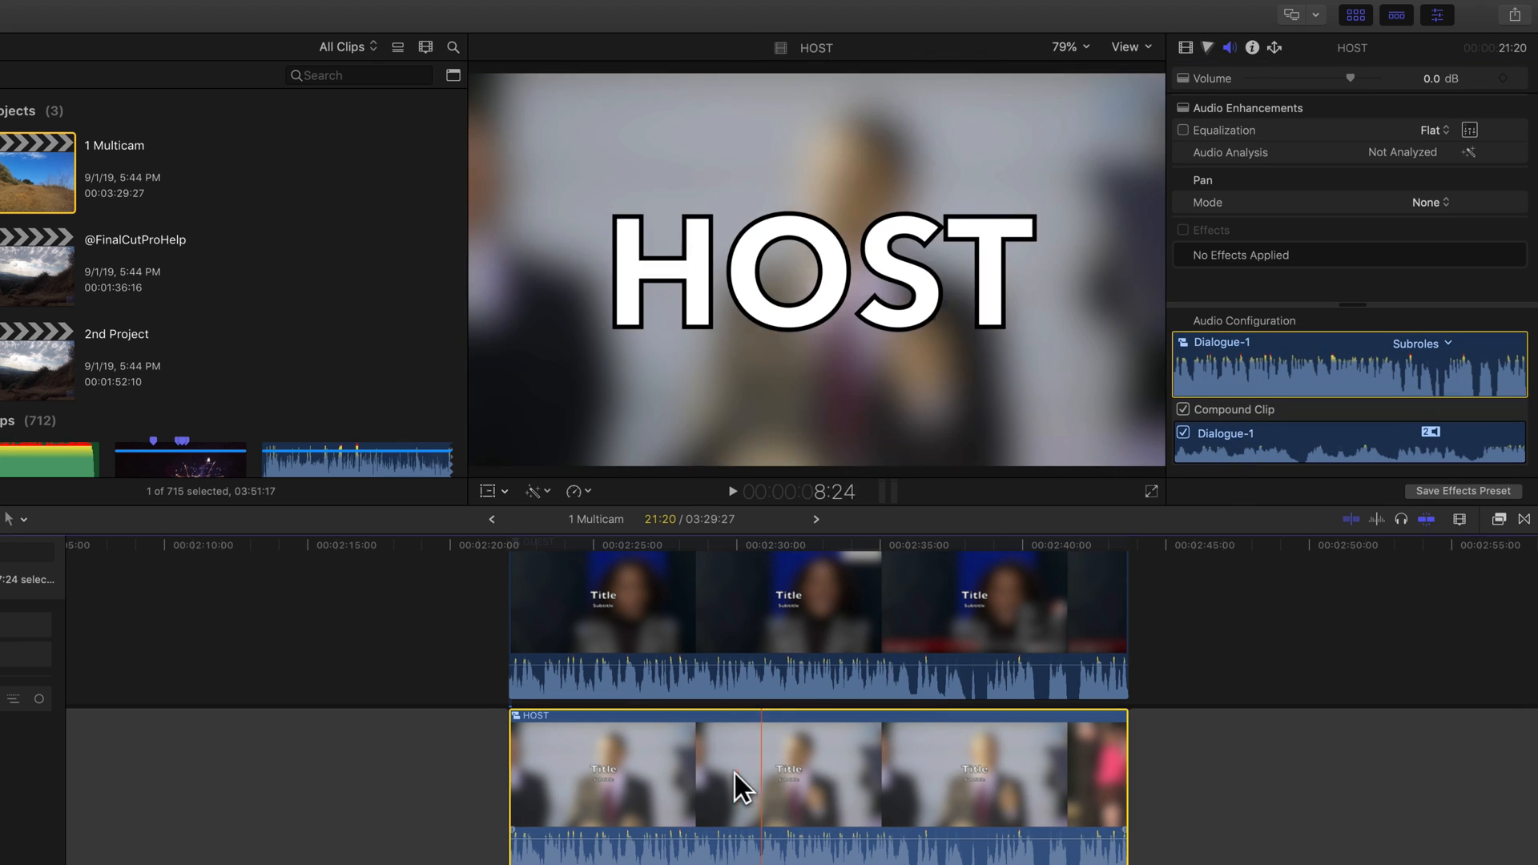
double_click(737, 770)
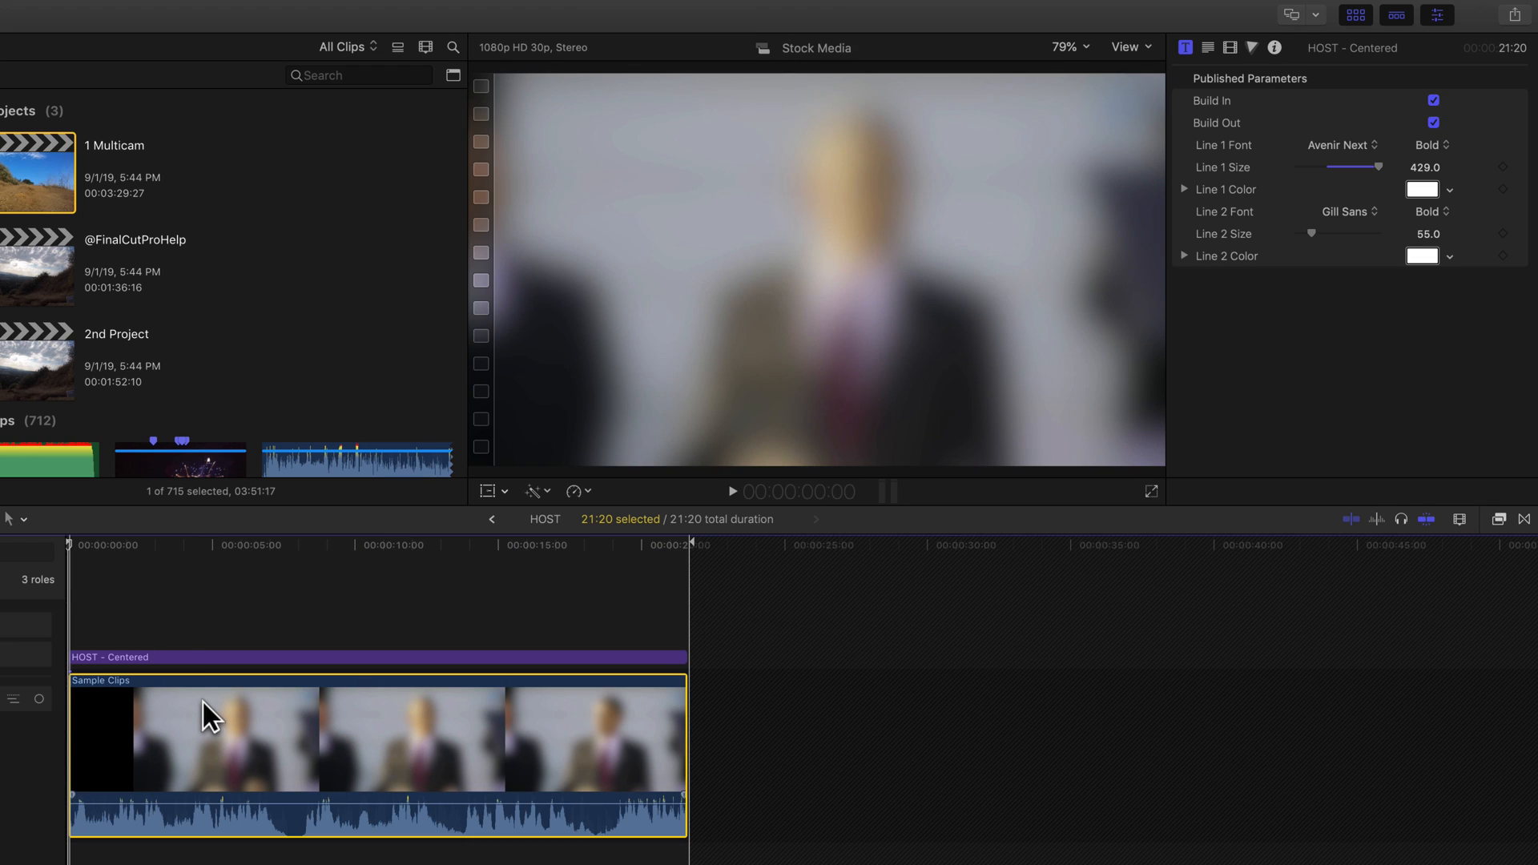
left_click(1332, 365)
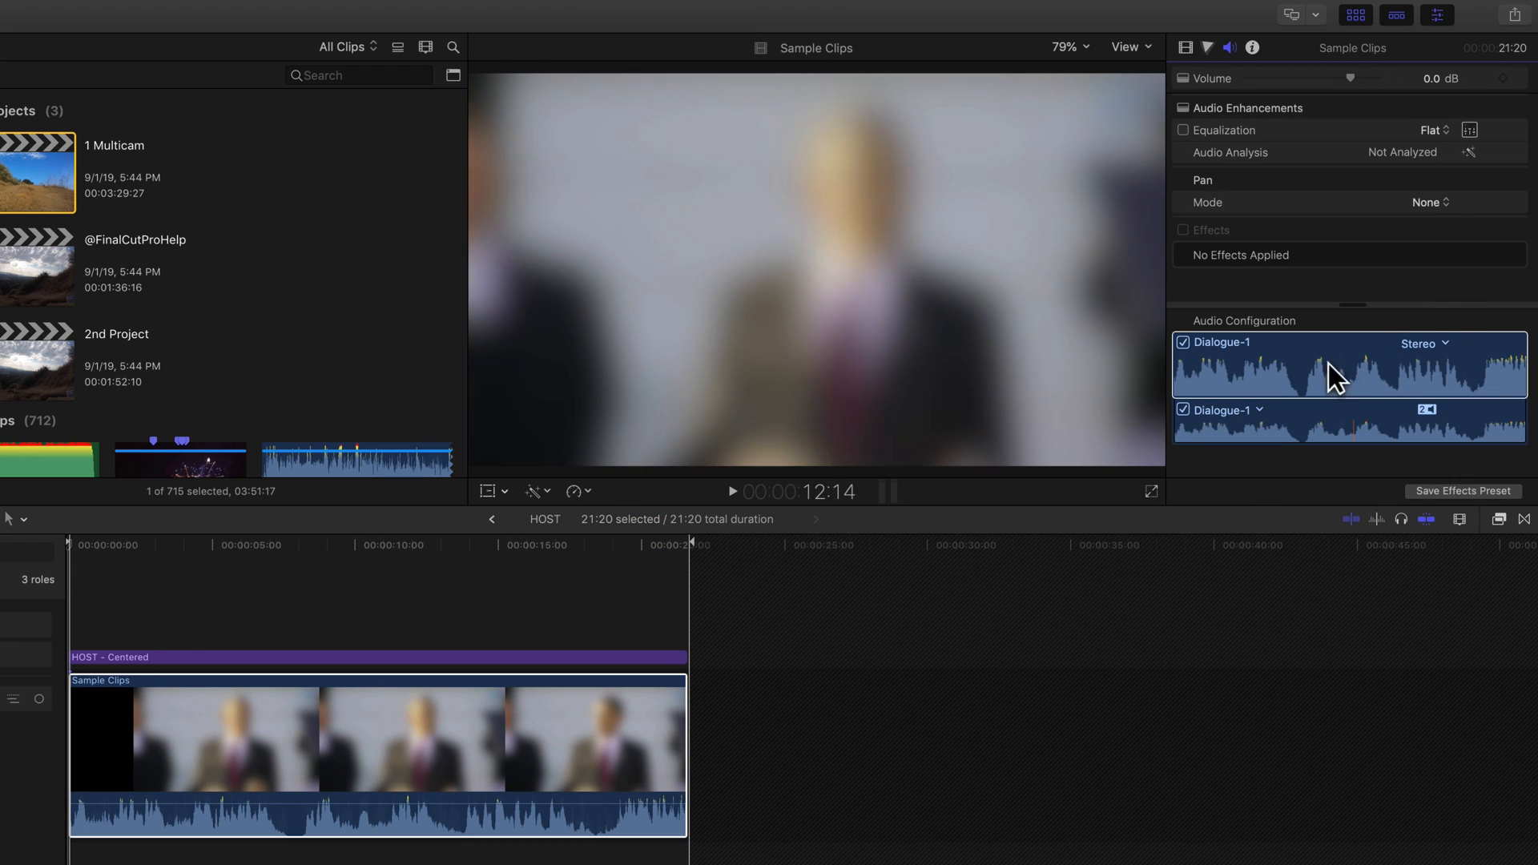
left_click(1261, 409)
left_click(1255, 490)
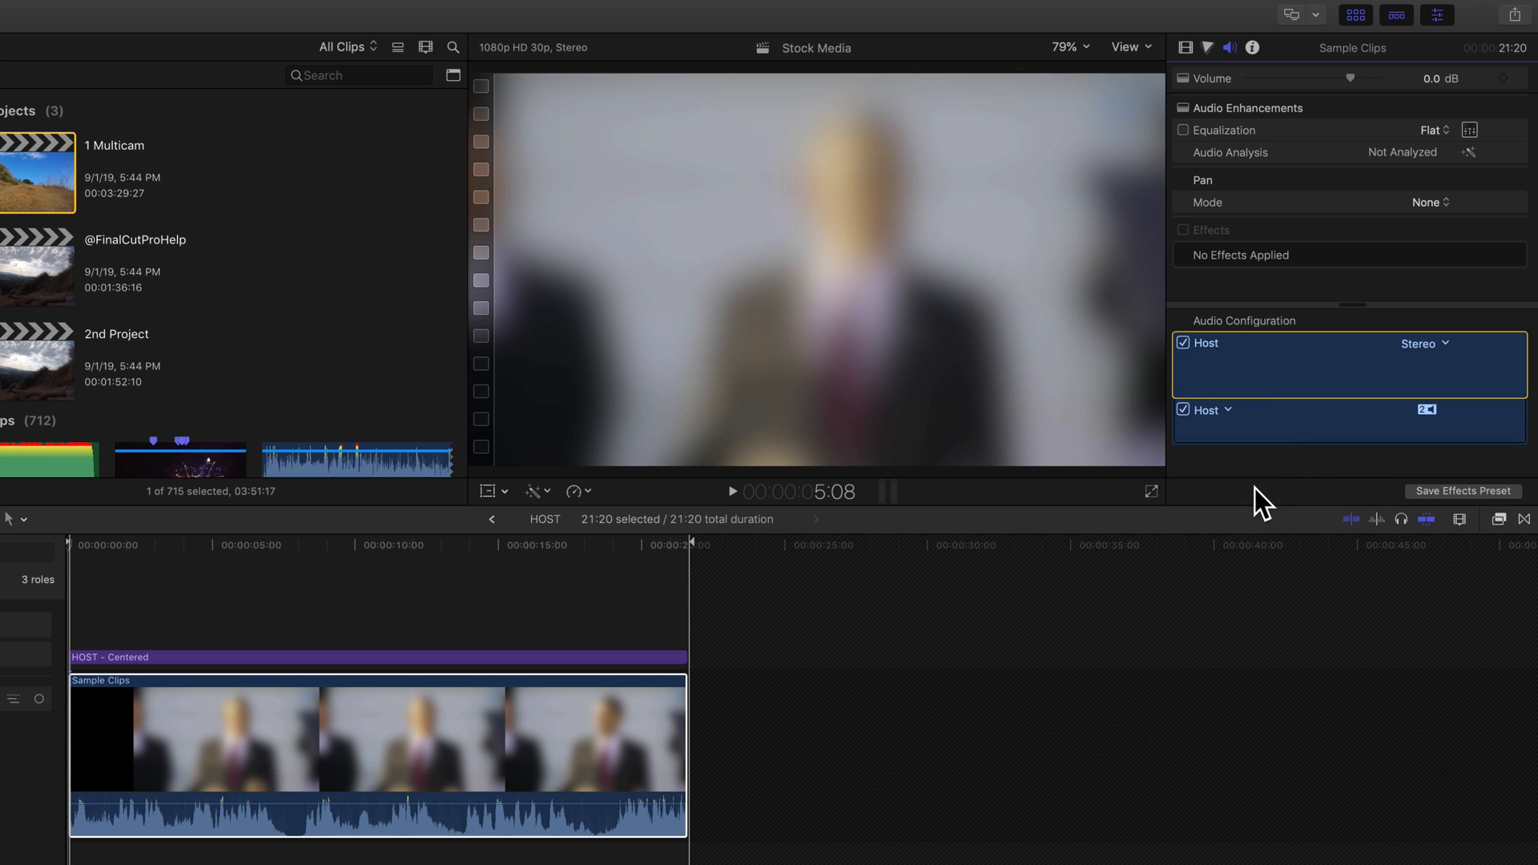
- Return to the 1 Multicam project and show audio lanes for the Dialogue role in the timeline index
left_click(492, 521)
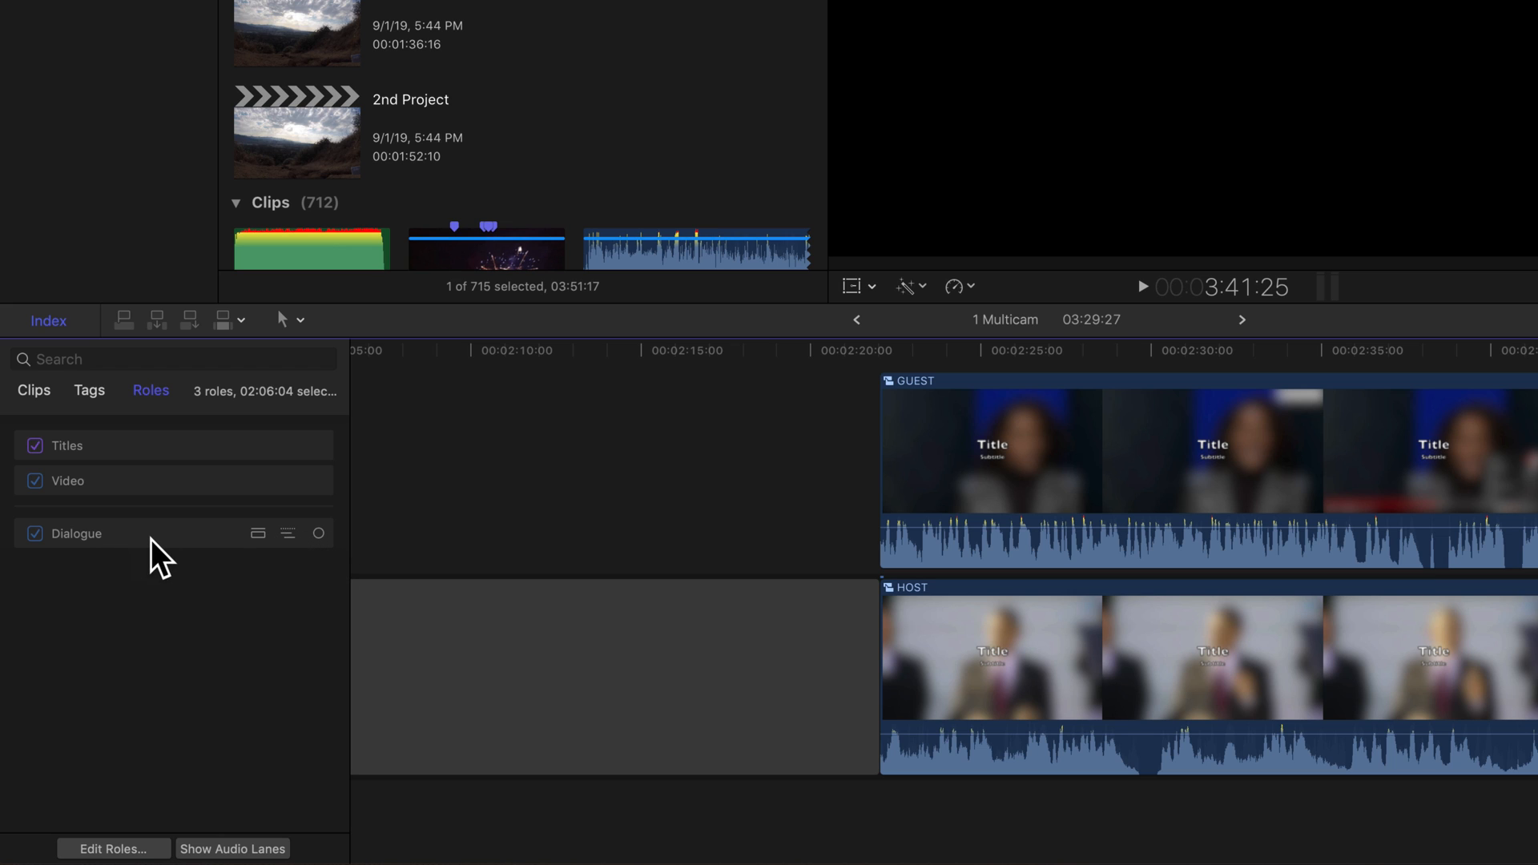
left_click(195, 534)
left_click(257, 534)
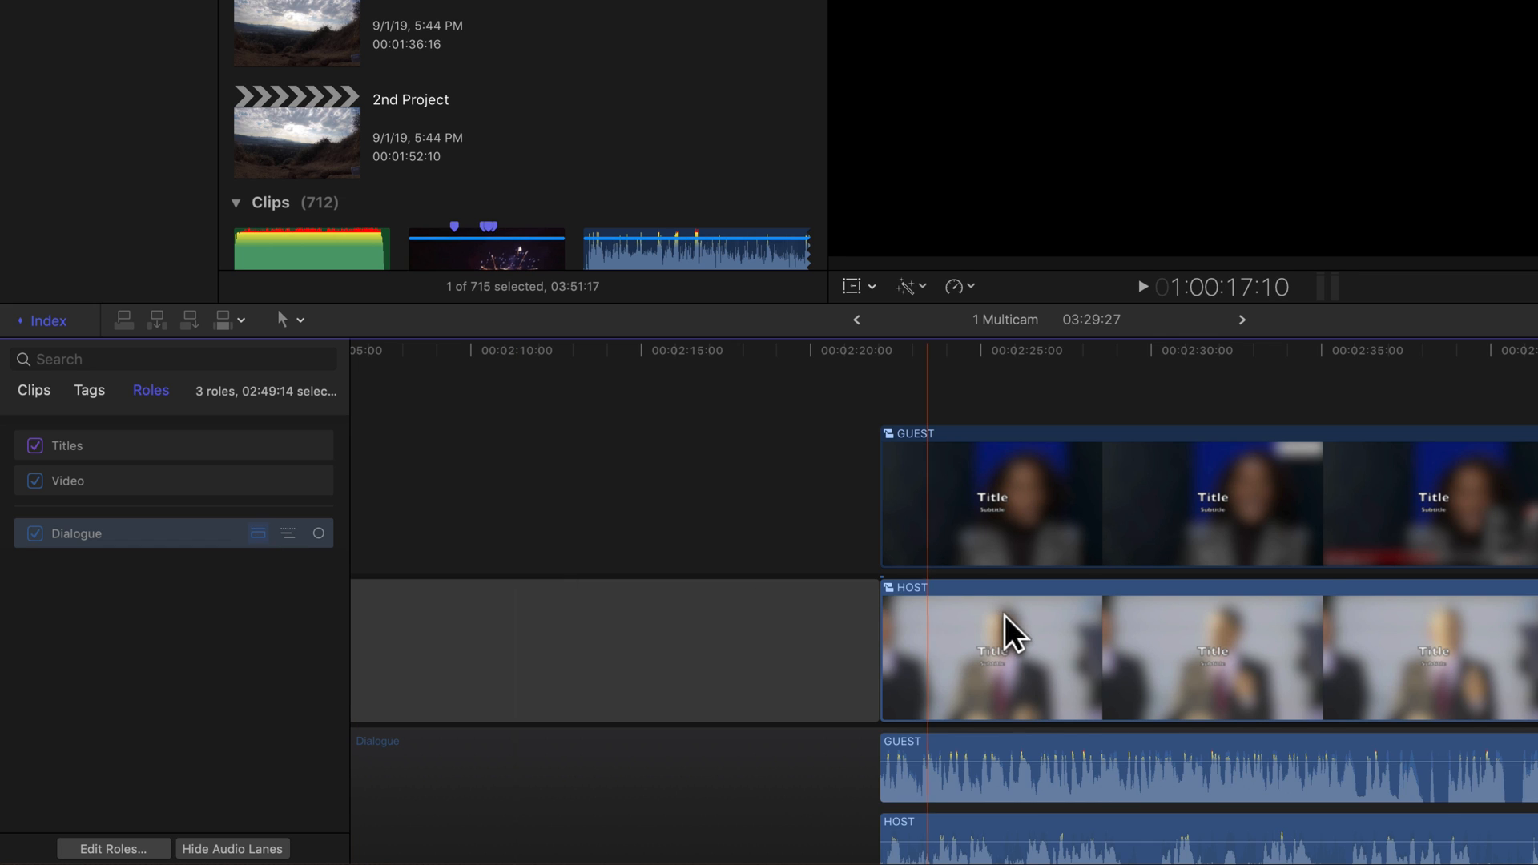
scroll(1004, 617, "down", 2)
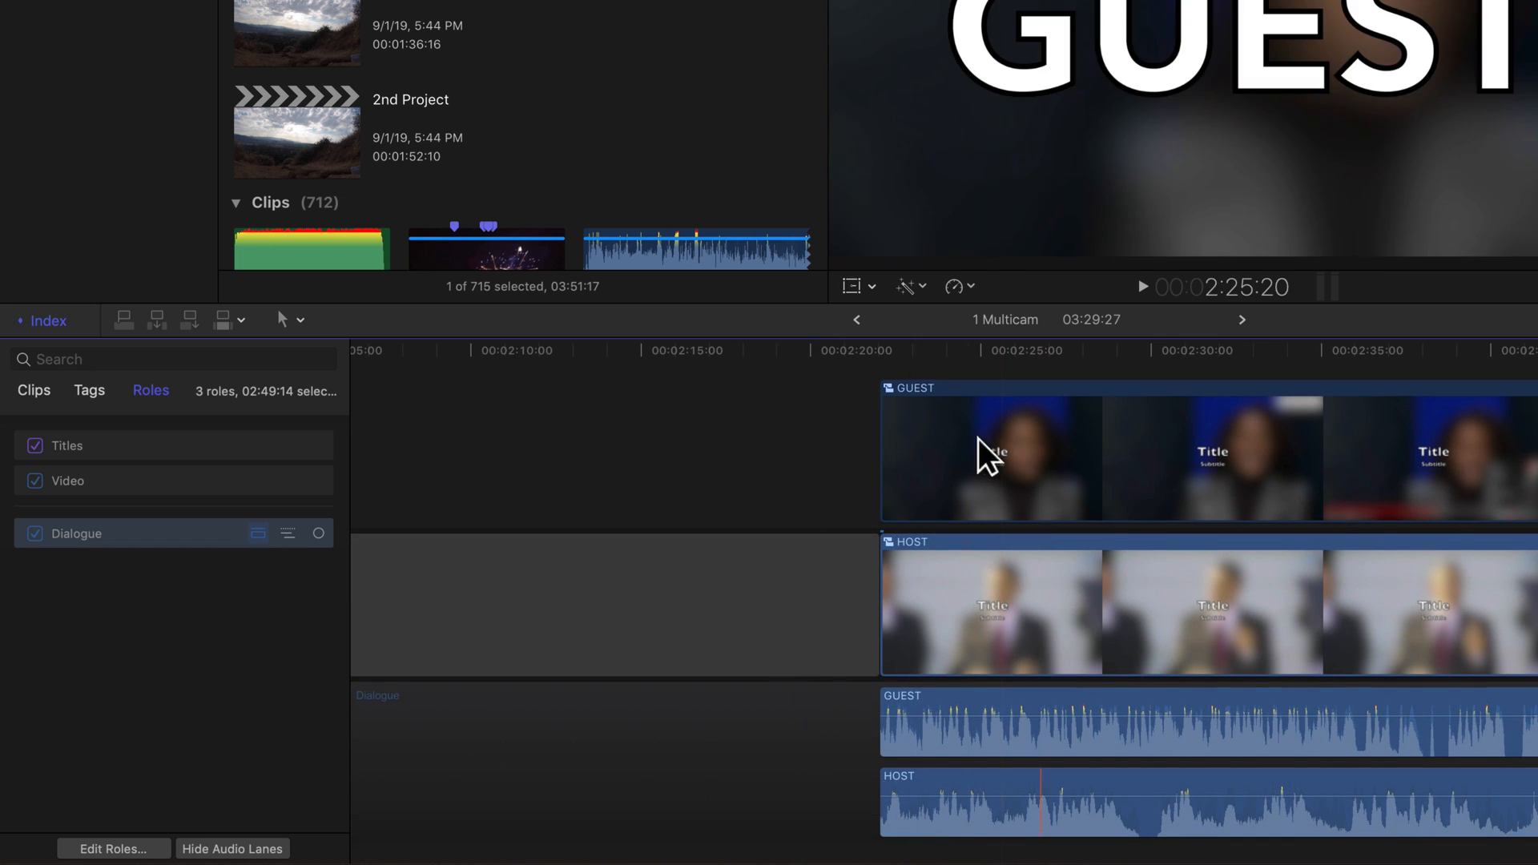
left_click(258, 537)
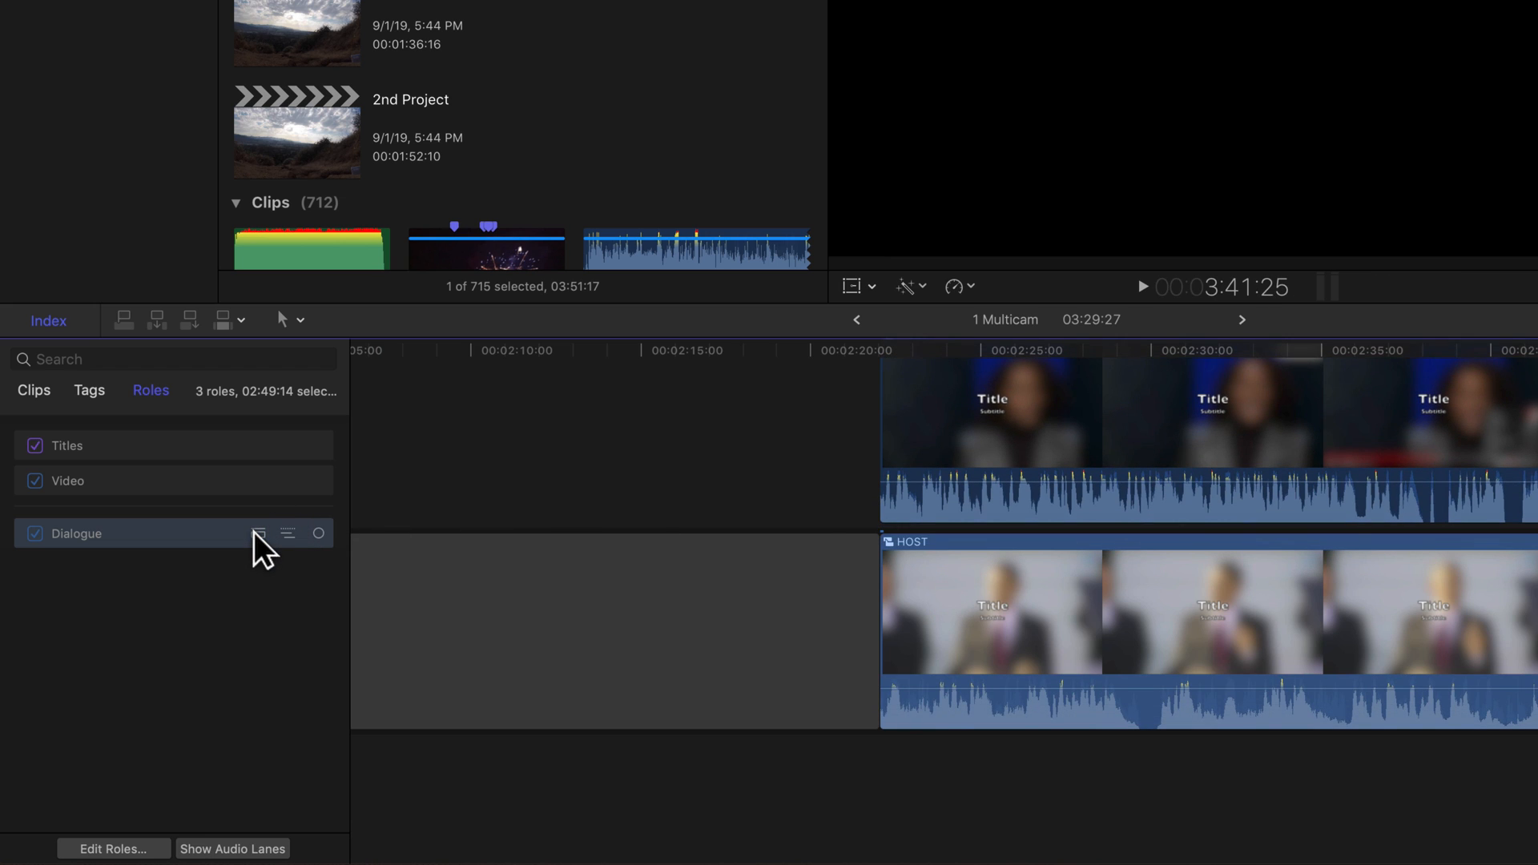
left_click(258, 534)
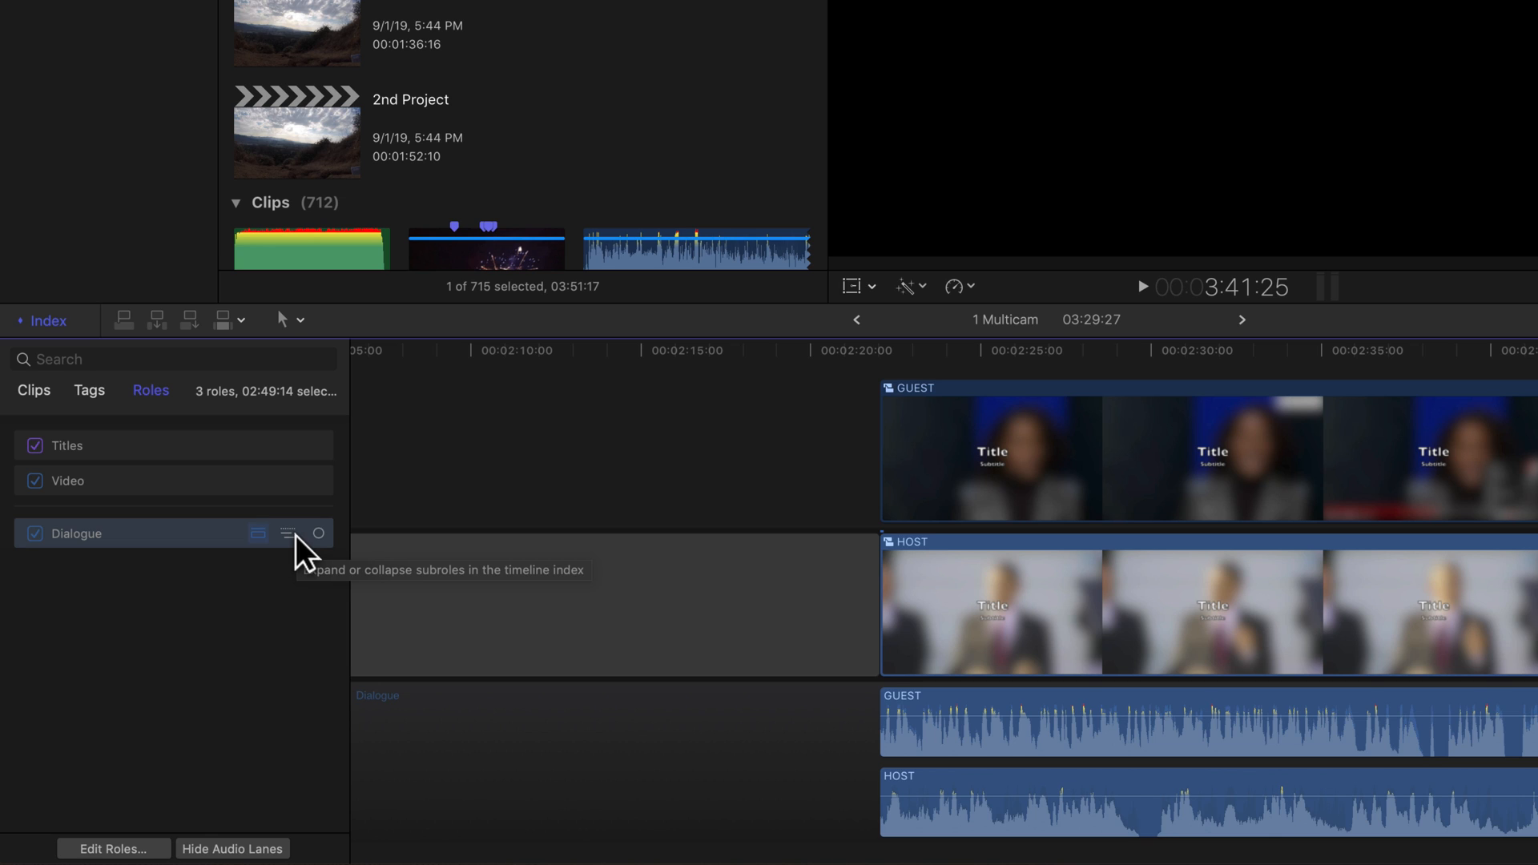
- Expand the Dialogue role's subroles and turn the Dialogue subrole off and back on
left_click(287, 534)
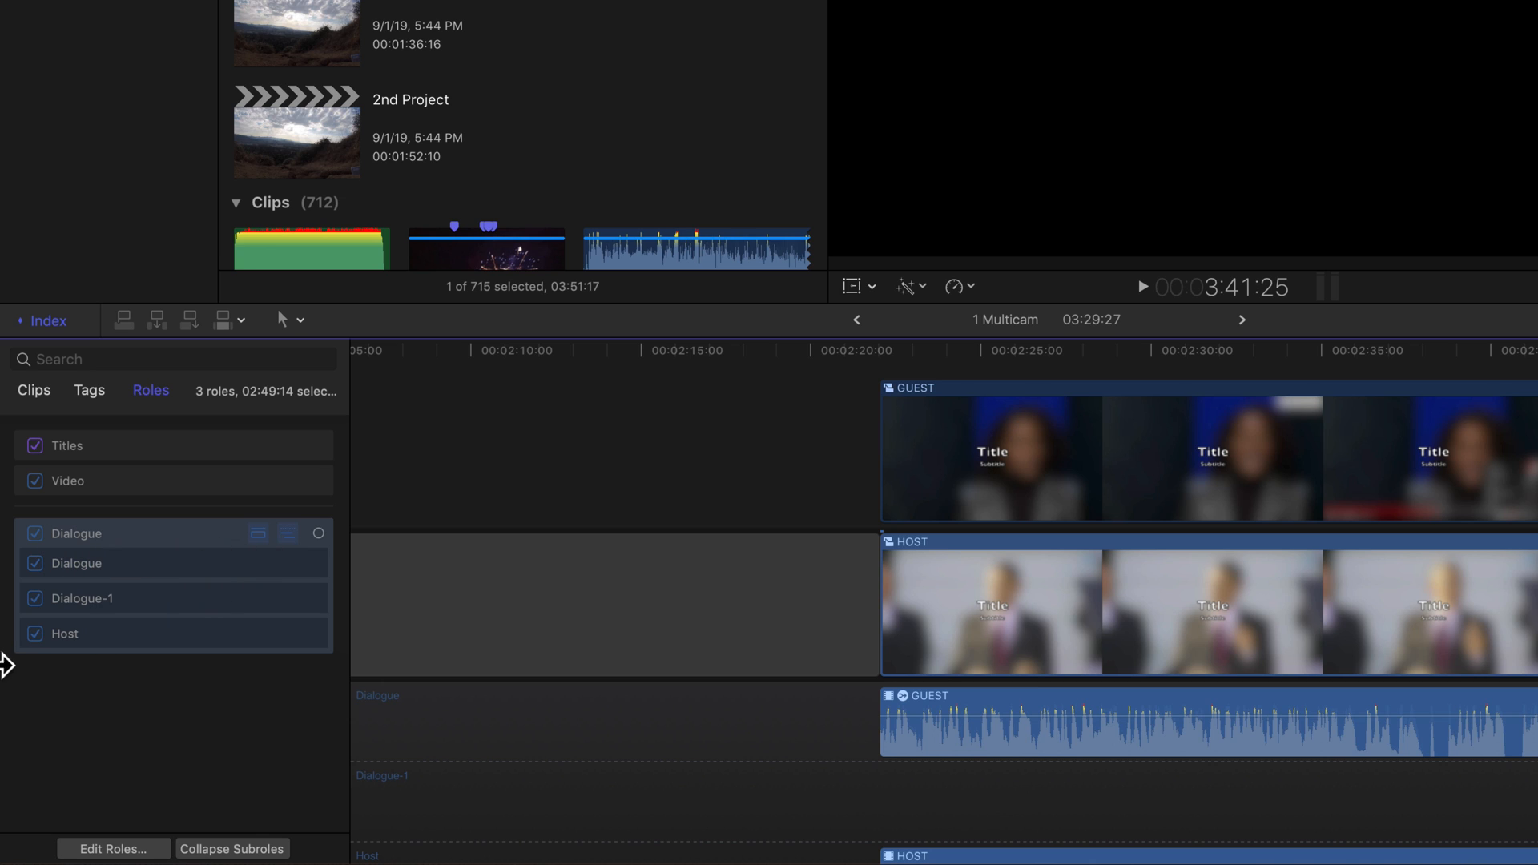
left_click(35, 600)
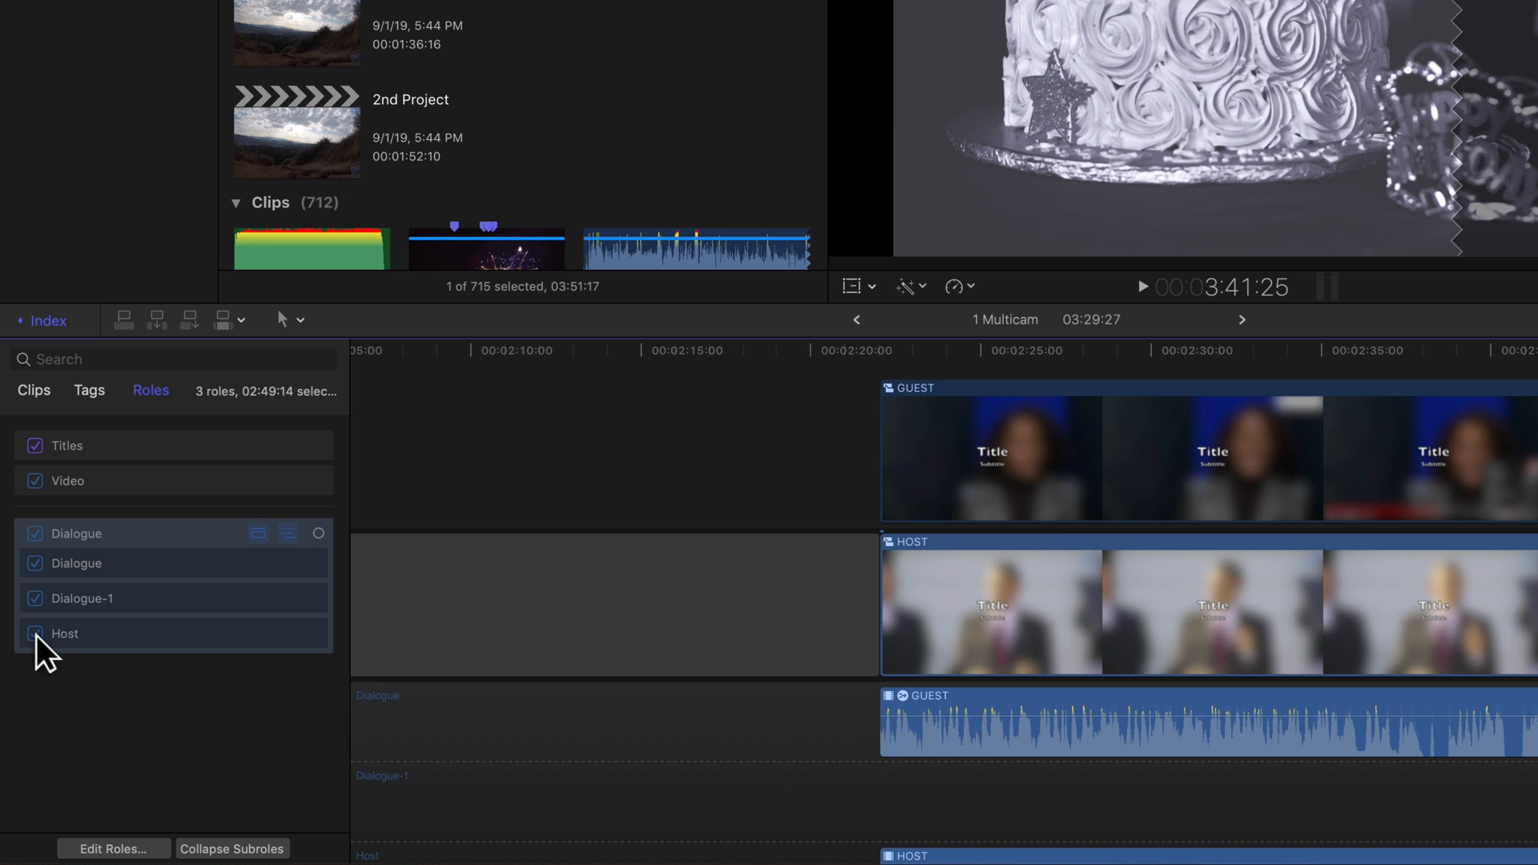
scroll(727, 736, "down", 2)
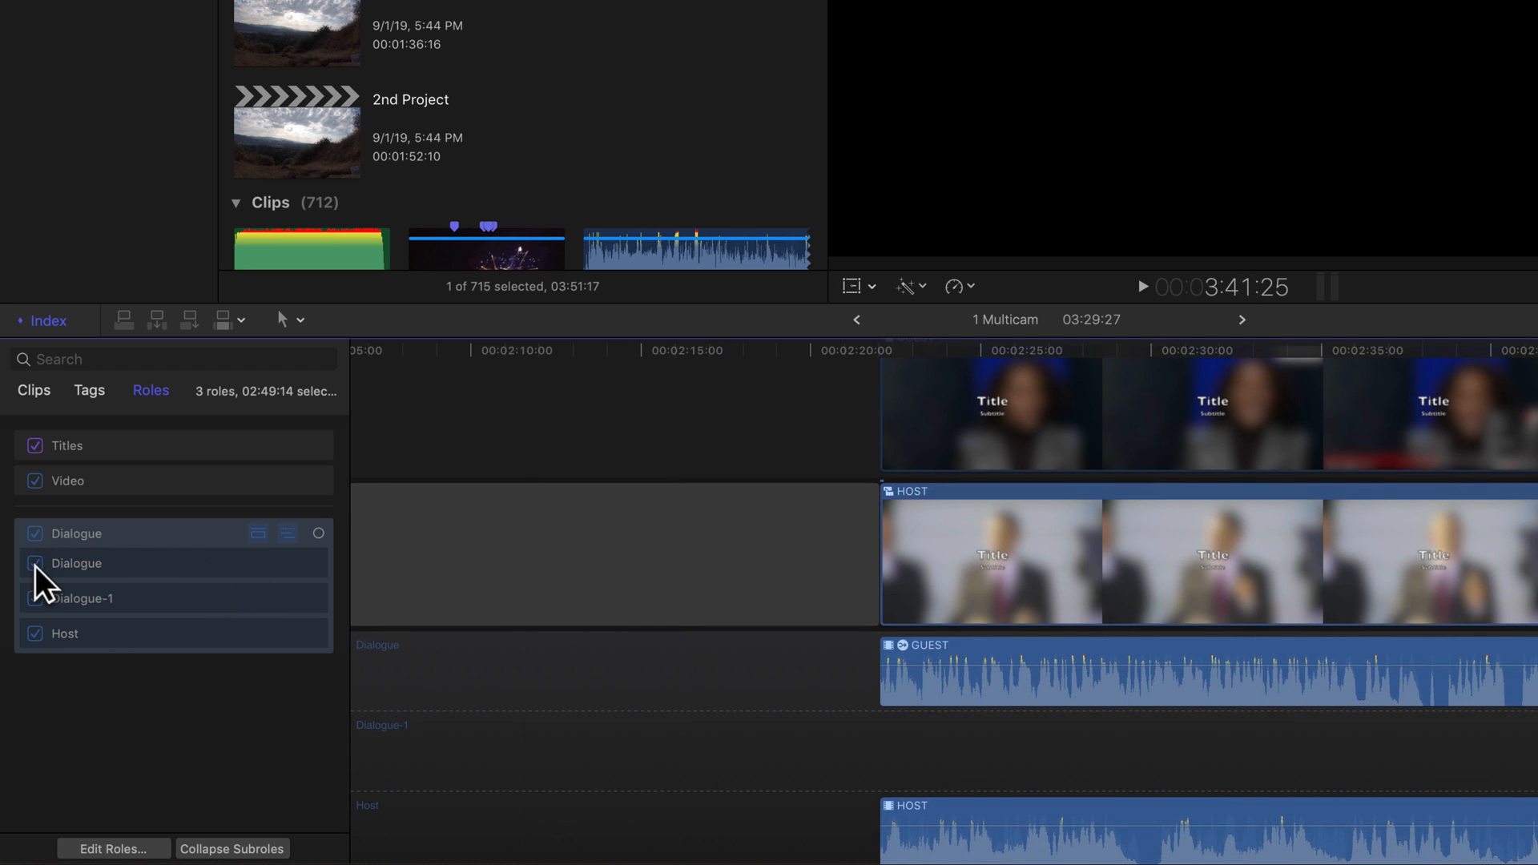
left_click(34, 564)
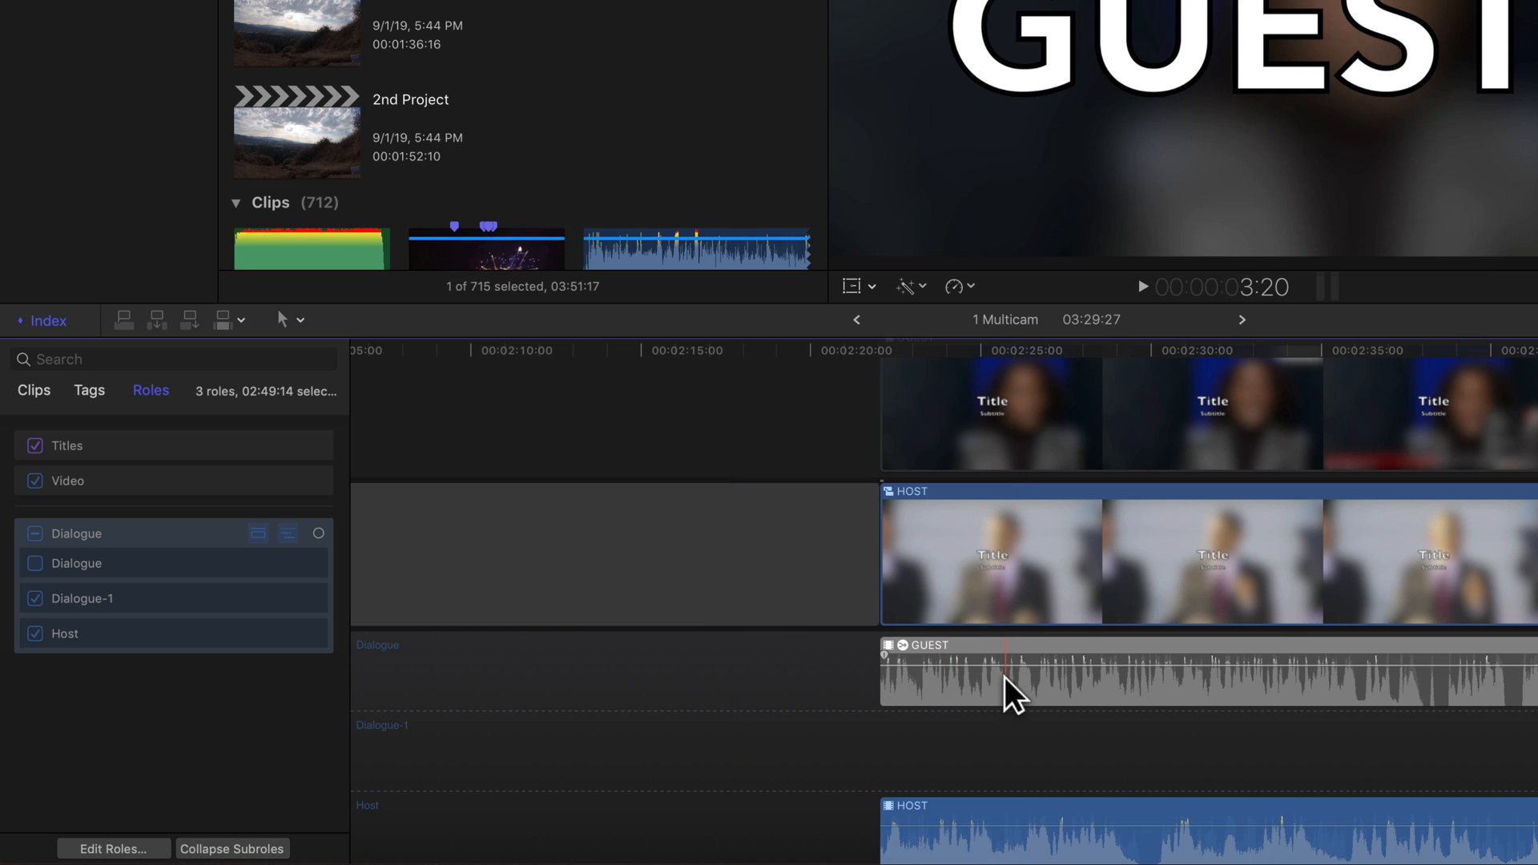
left_click(35, 563)
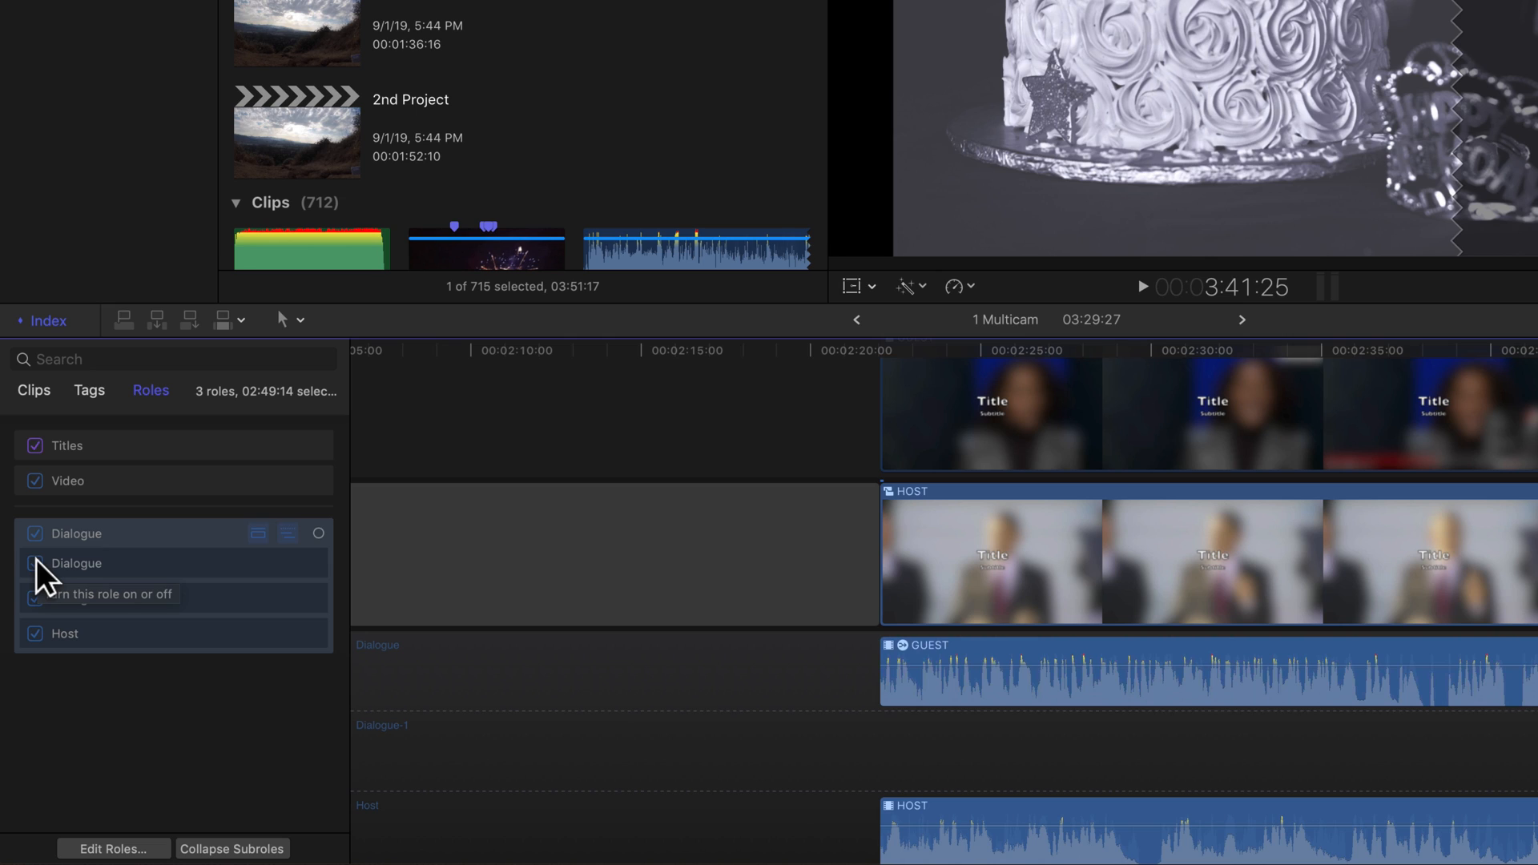
scroll(889, 663, "down", 2)
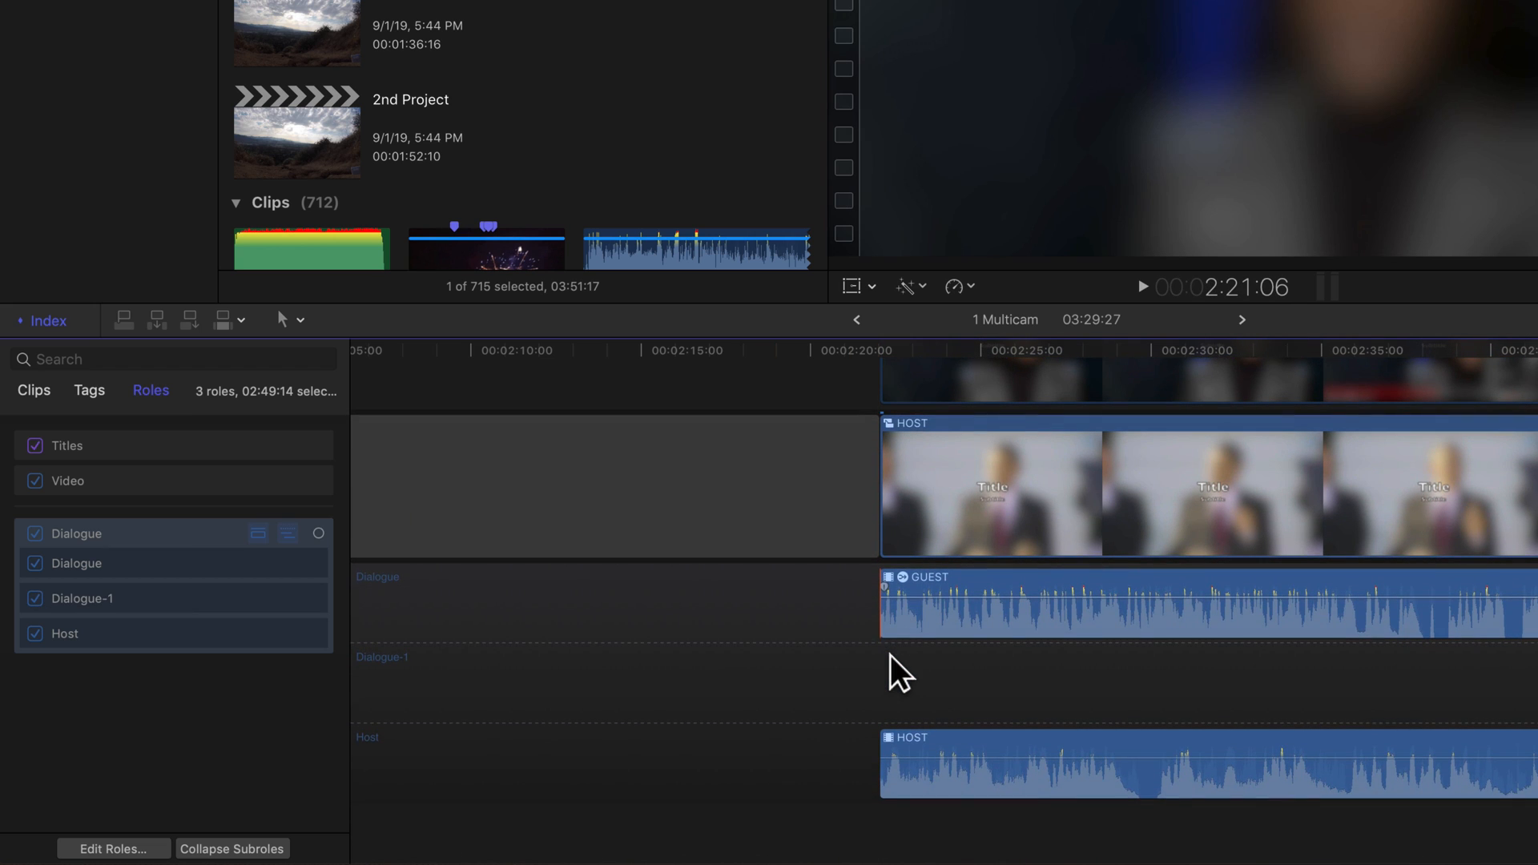
- Move the Host subrole above Dialogue-1 in the Dialogue subrole list
left_click(85, 633)
left_click_drag(65, 629, 69, 601)
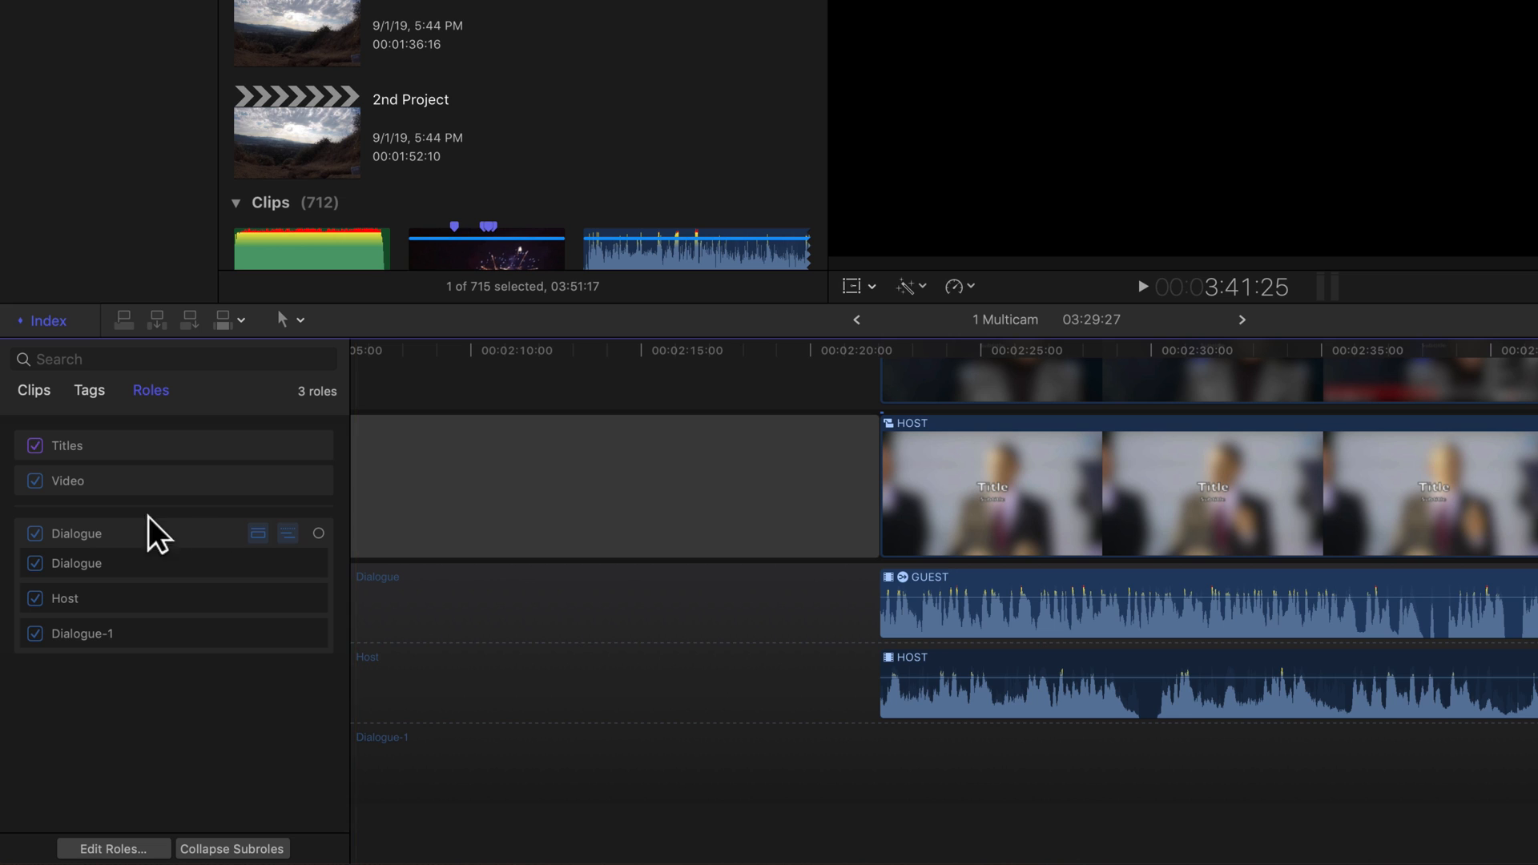
- Collapse the subroles, hide the audio lanes and close the timeline index
left_click(286, 533)
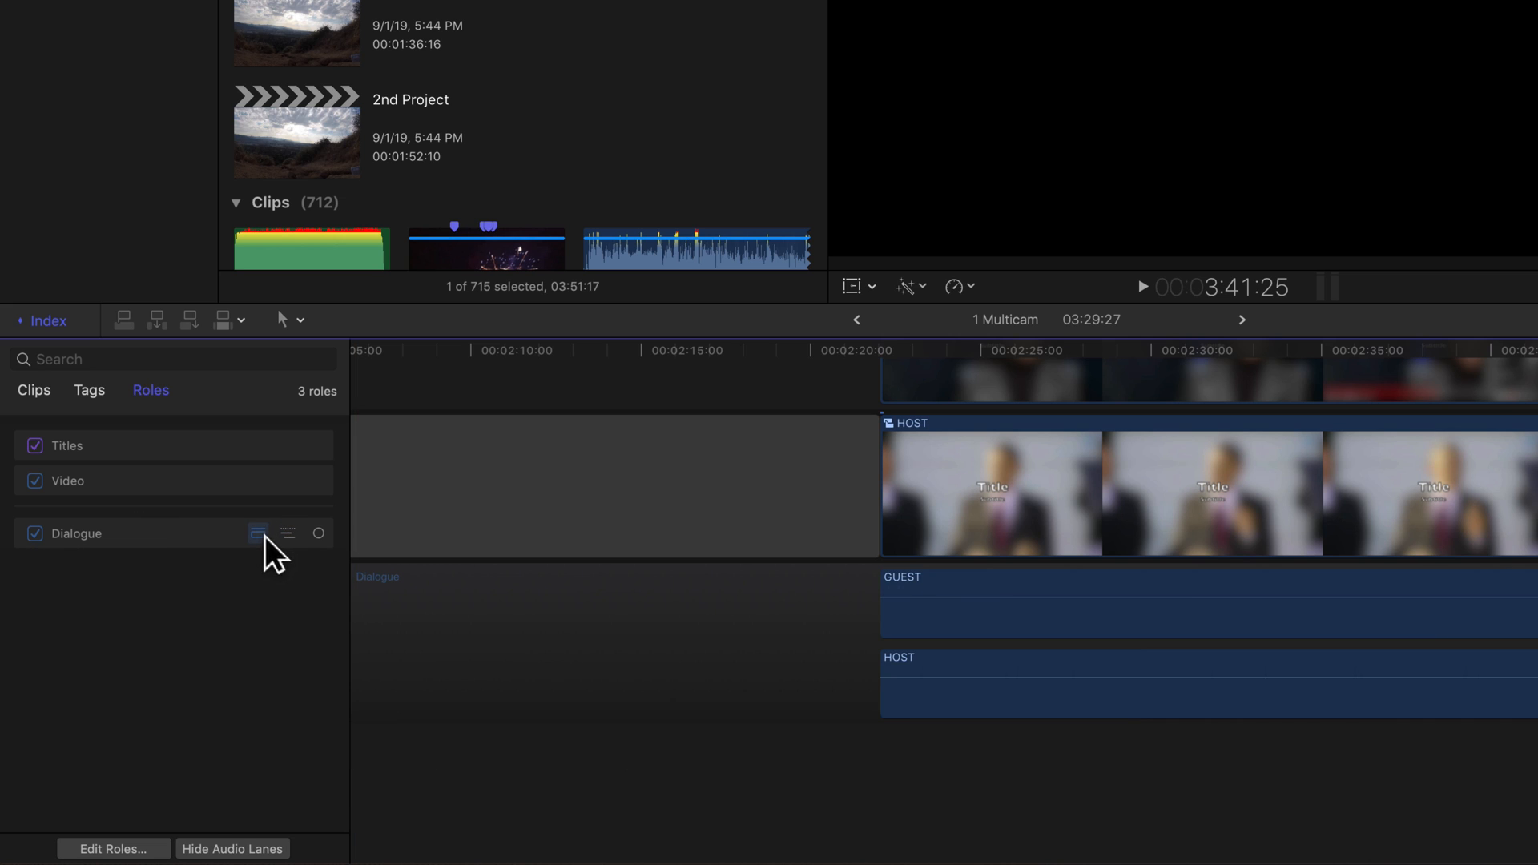
left_click(258, 533)
left_click(84, 323)
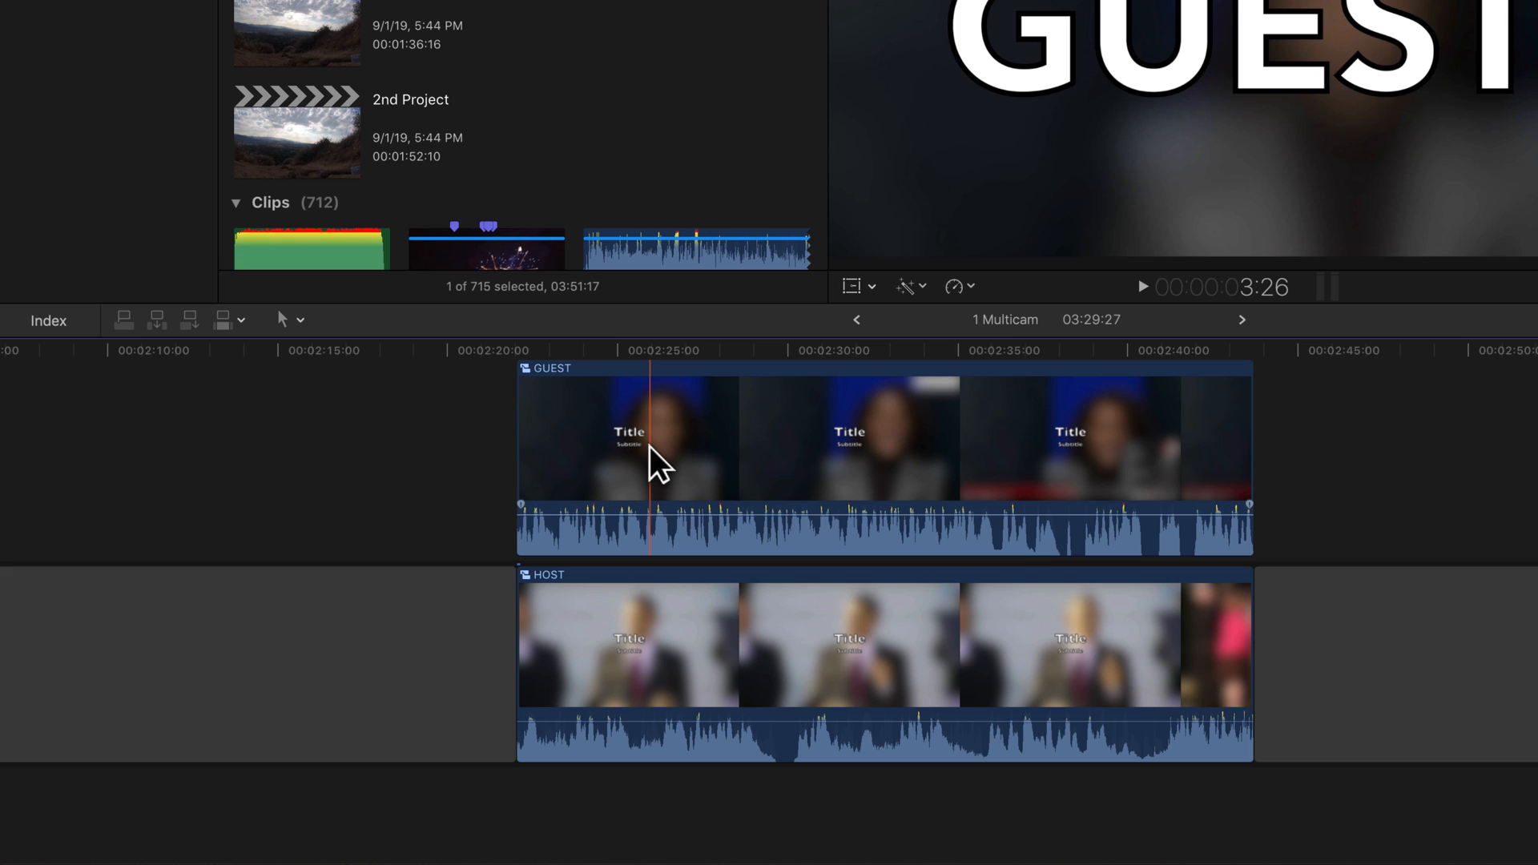
- Detach the audio from the GUEST and HOST multicam clips
left_click(651, 445)
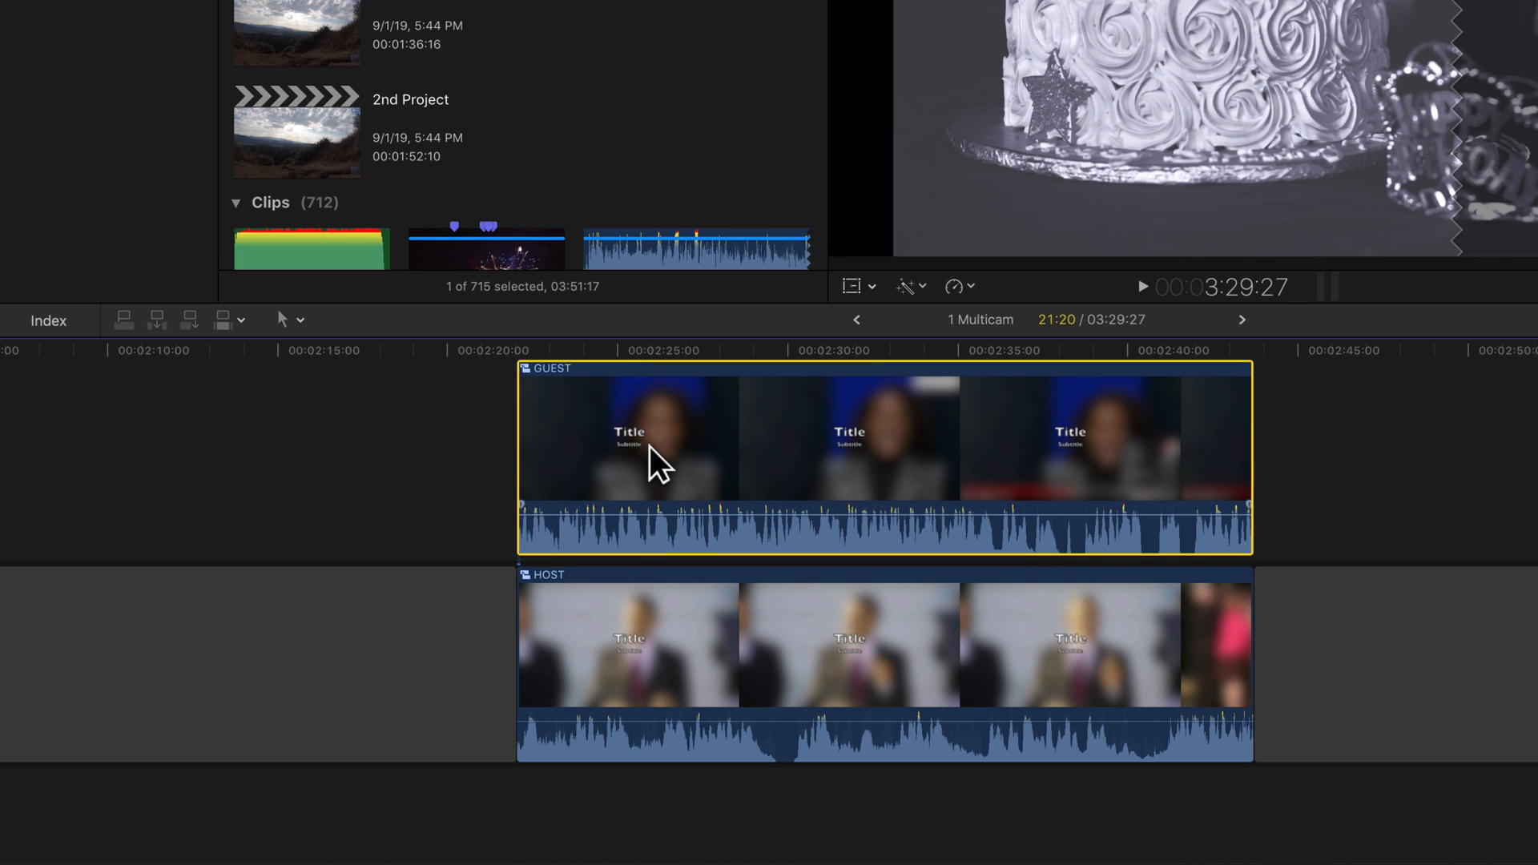
key("ctrl+shift+s")
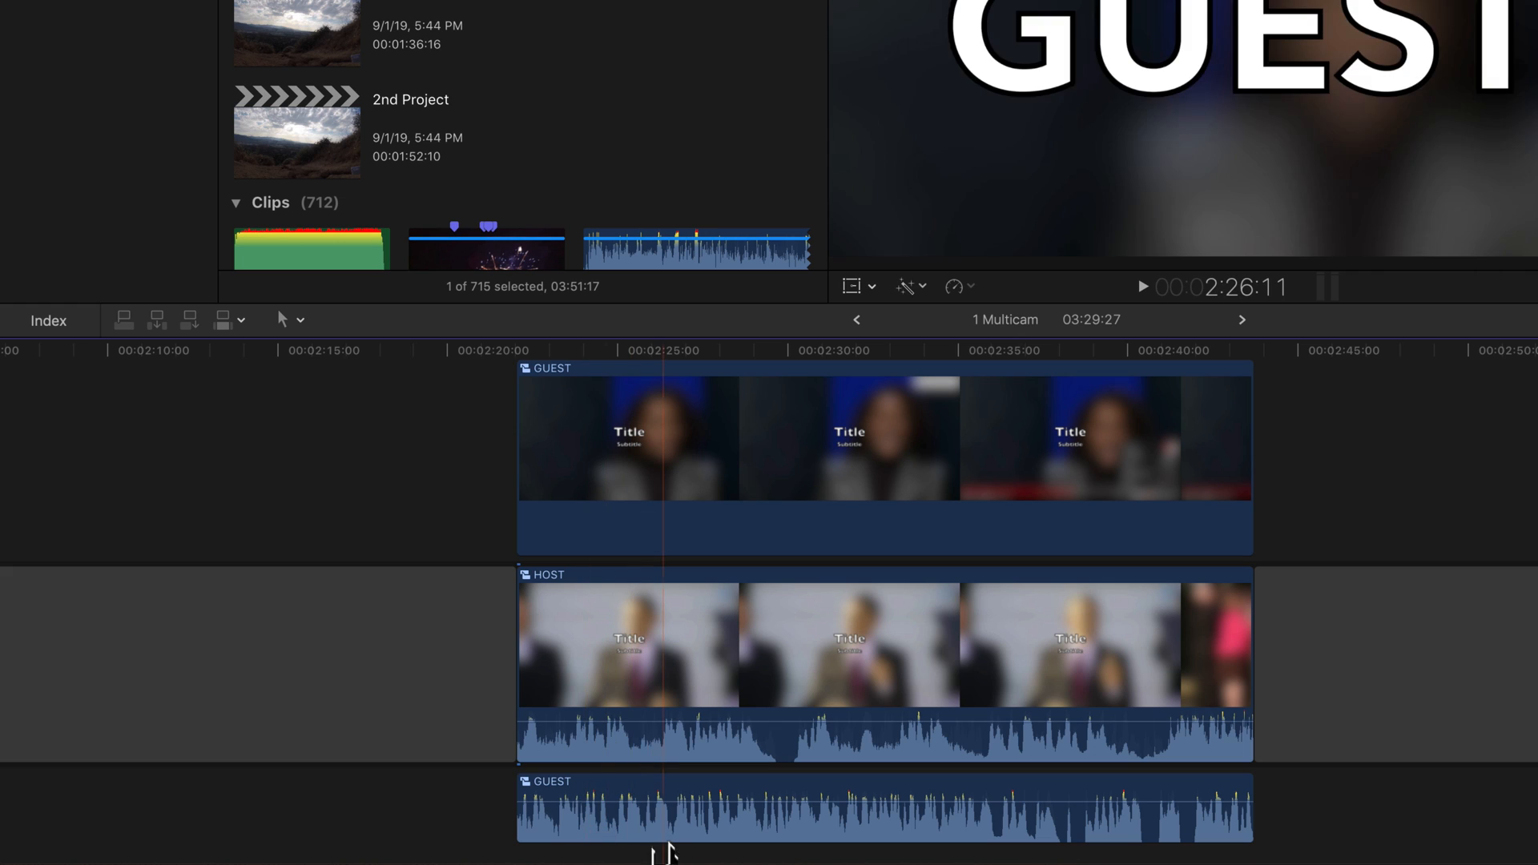
left_click(628, 671)
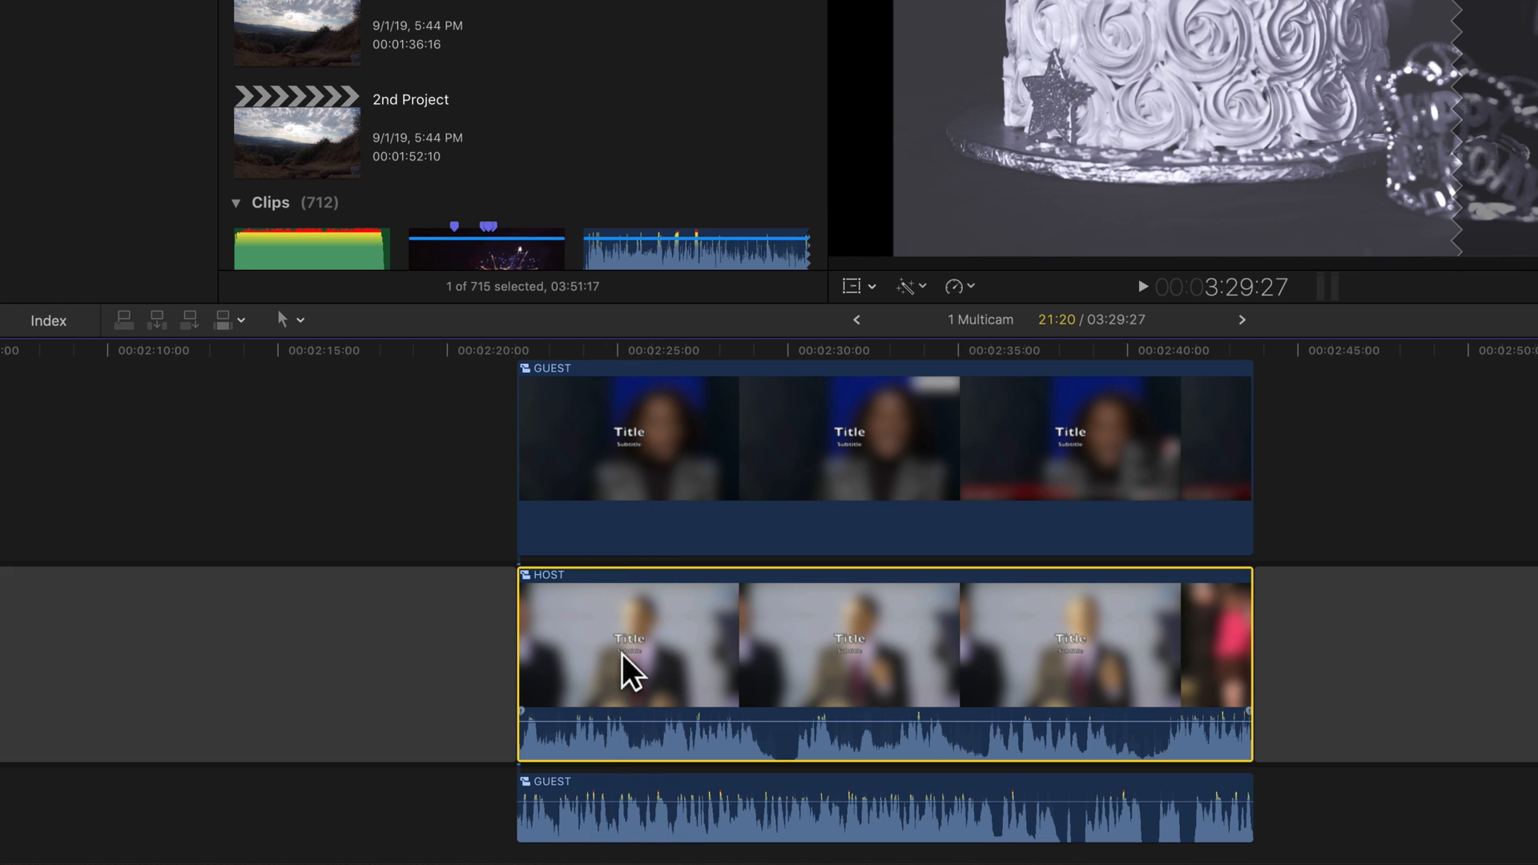
key("ctrl+shift+s")
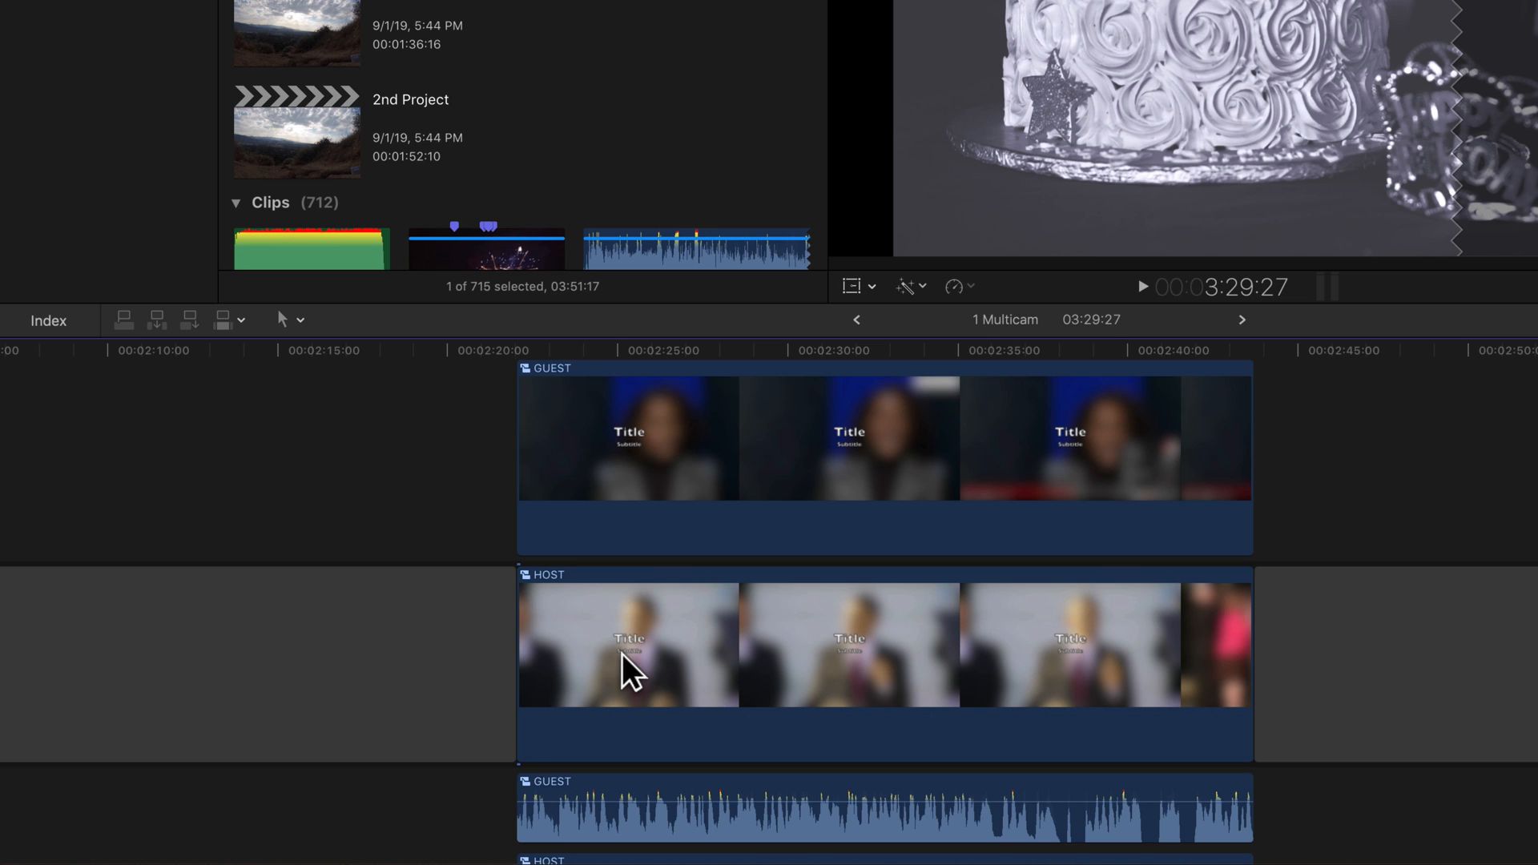
- Inspect the detached GUEST and HOST audio clips across the whole timeline
scroll(627, 671, "down", 1)
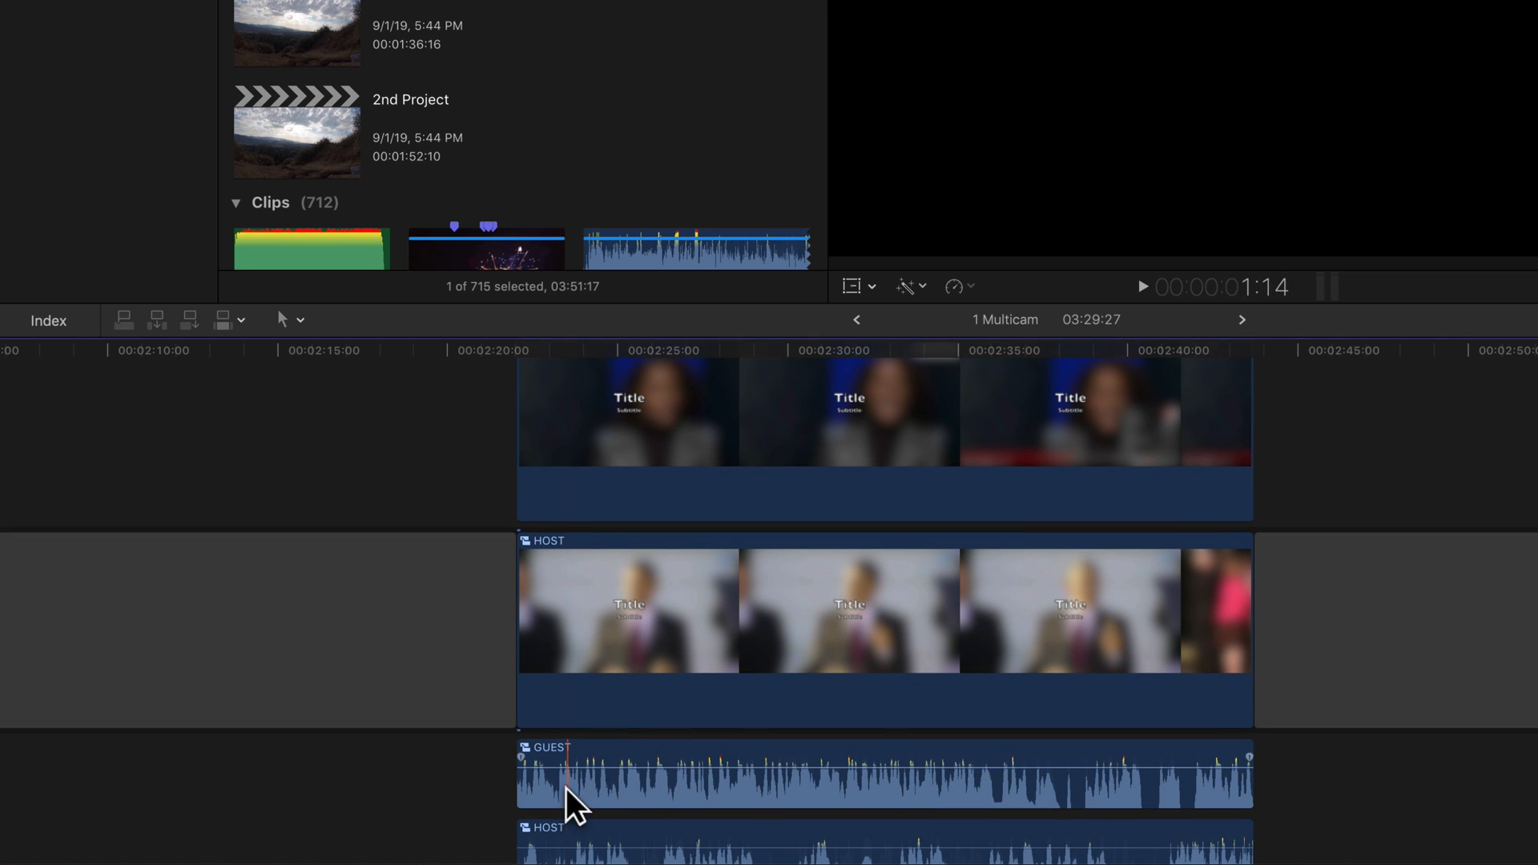
left_click_drag(751, 791, 680, 793)
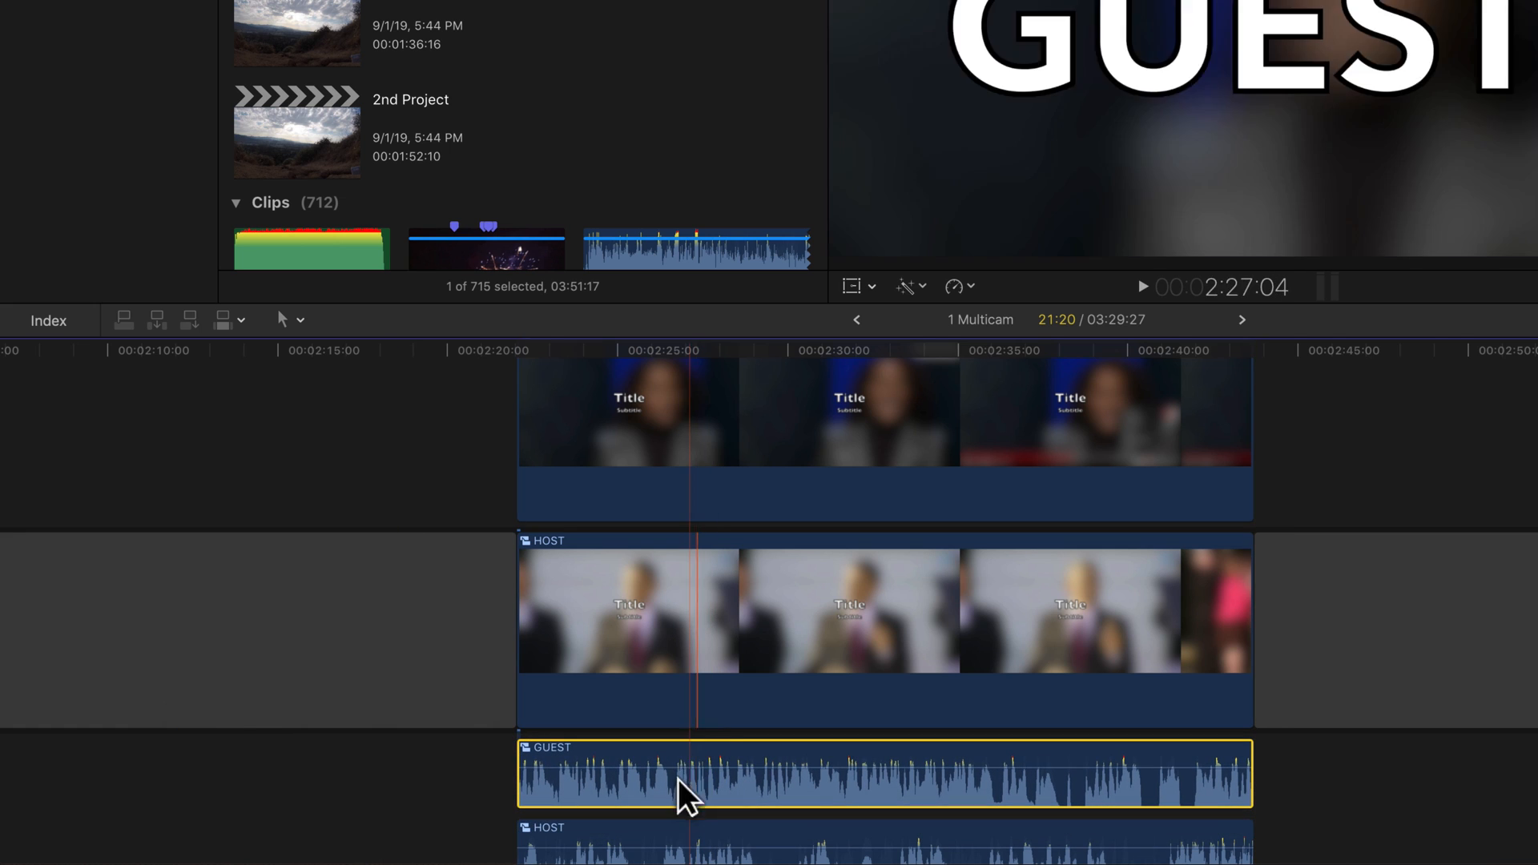
scroll(685, 777, "down", 1)
scroll(686, 776, "down", 1)
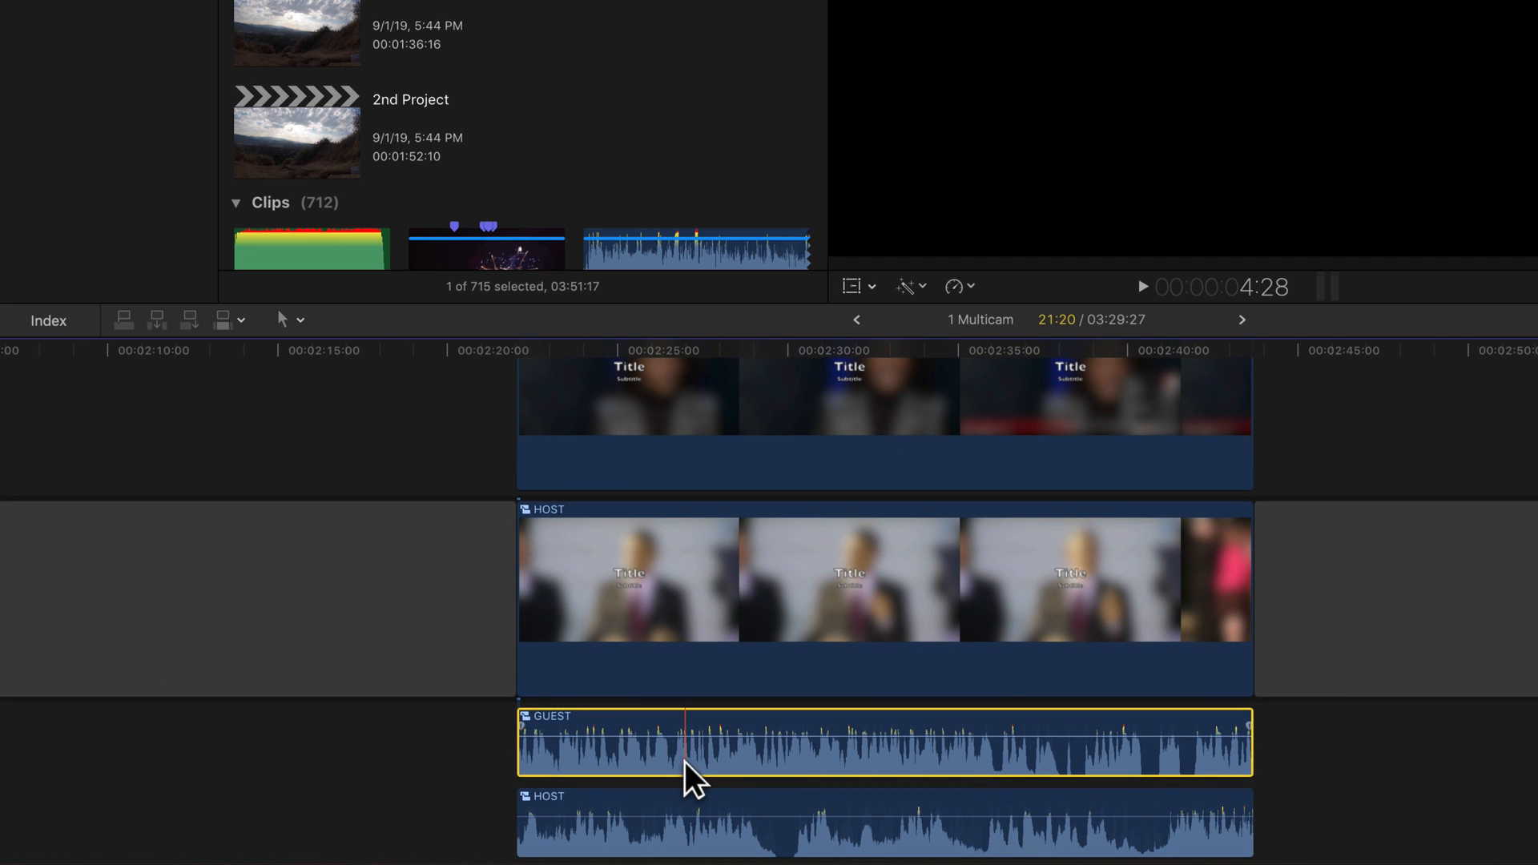
scroll(659, 763, "left", 5)
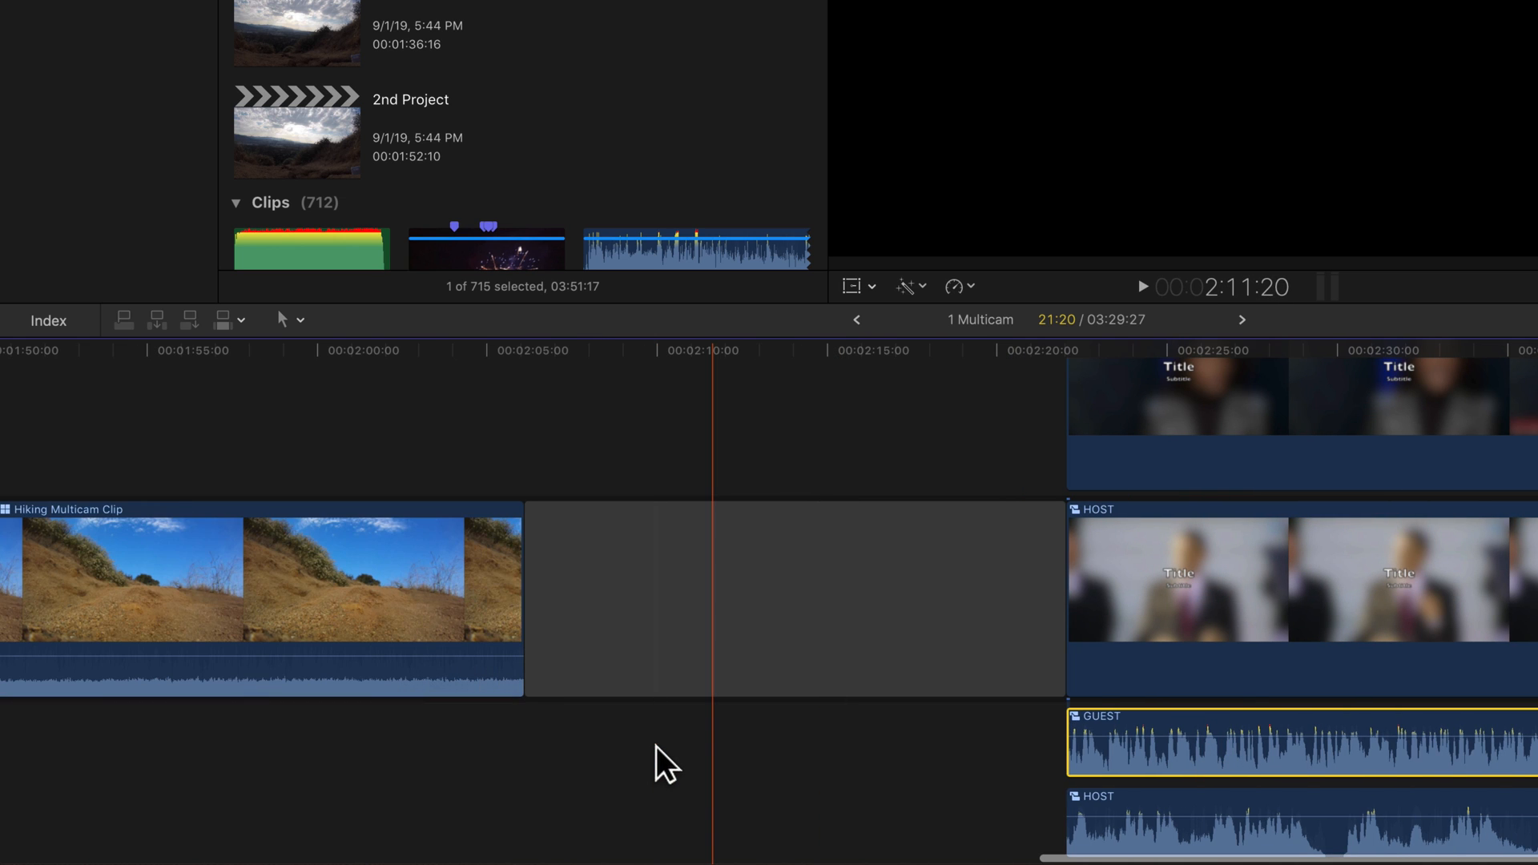
key("shift+z")
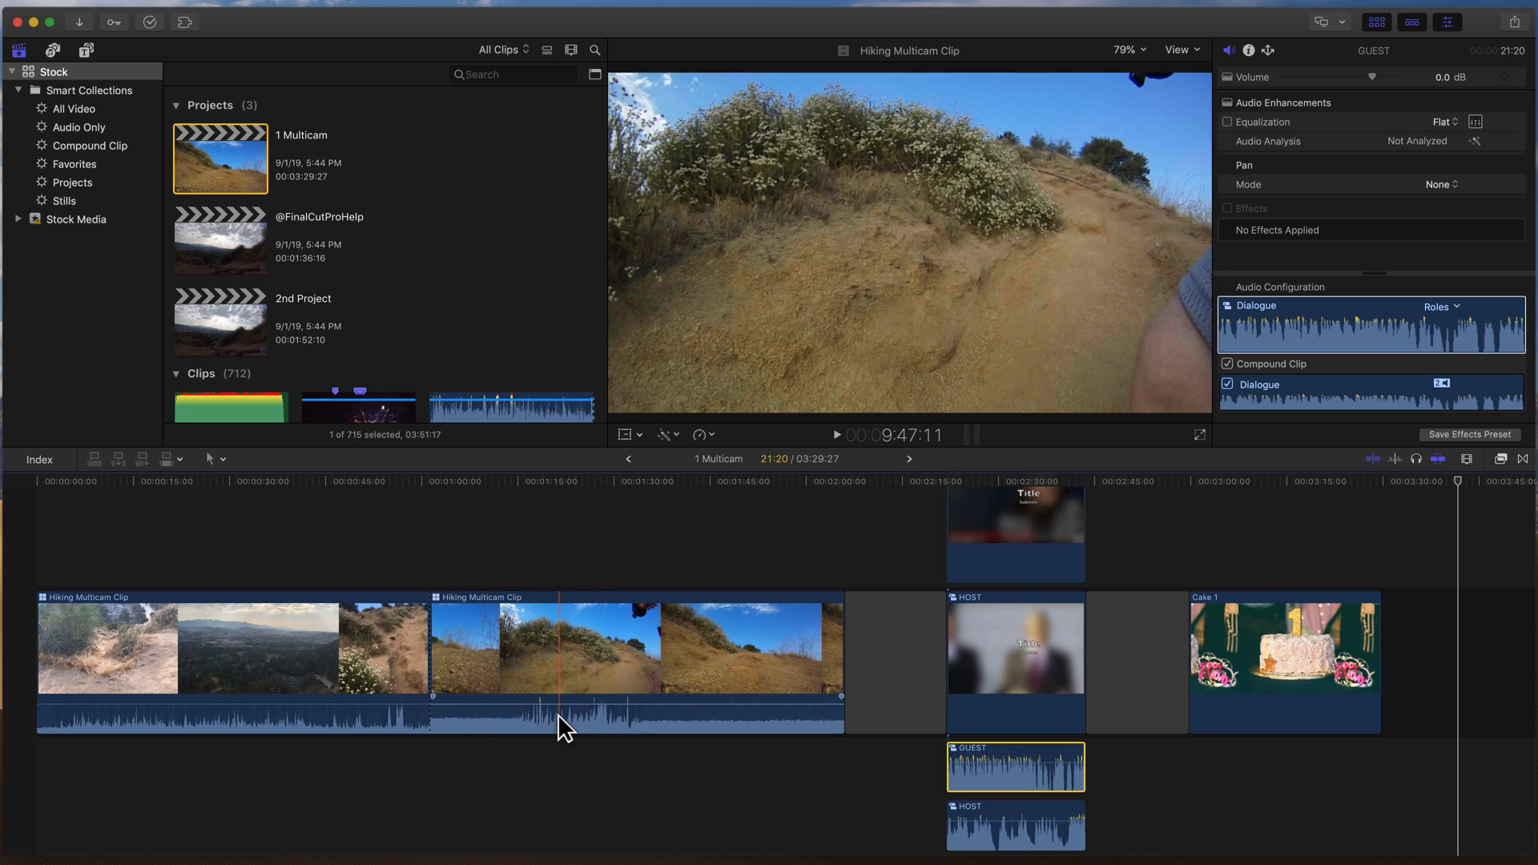
- Examine the audio components and angle audio configuration of the second Hiking Multicam Clip
double_click(557, 714)
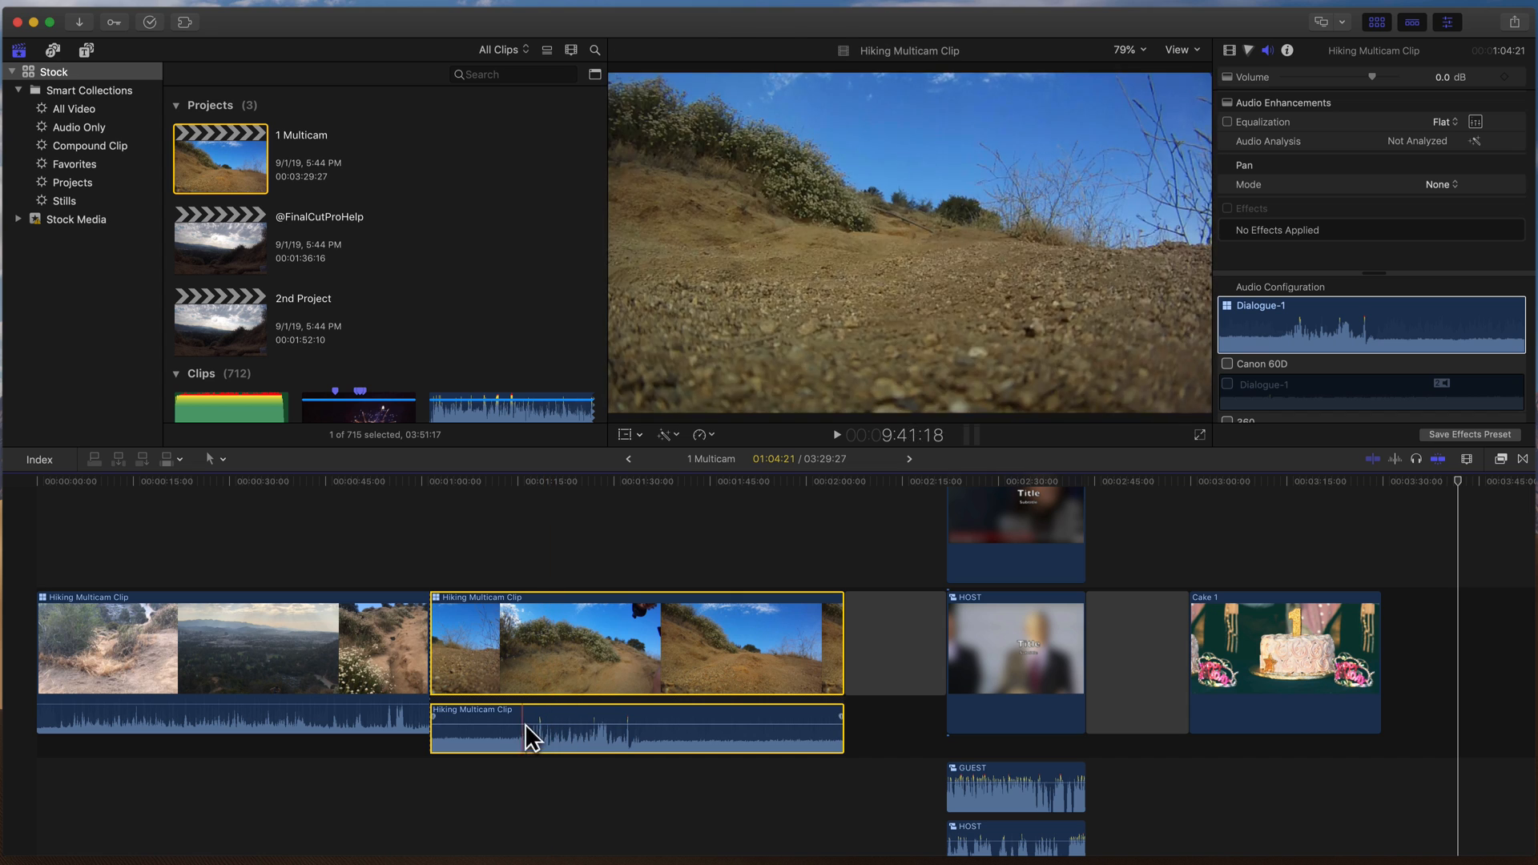
double_click(587, 746)
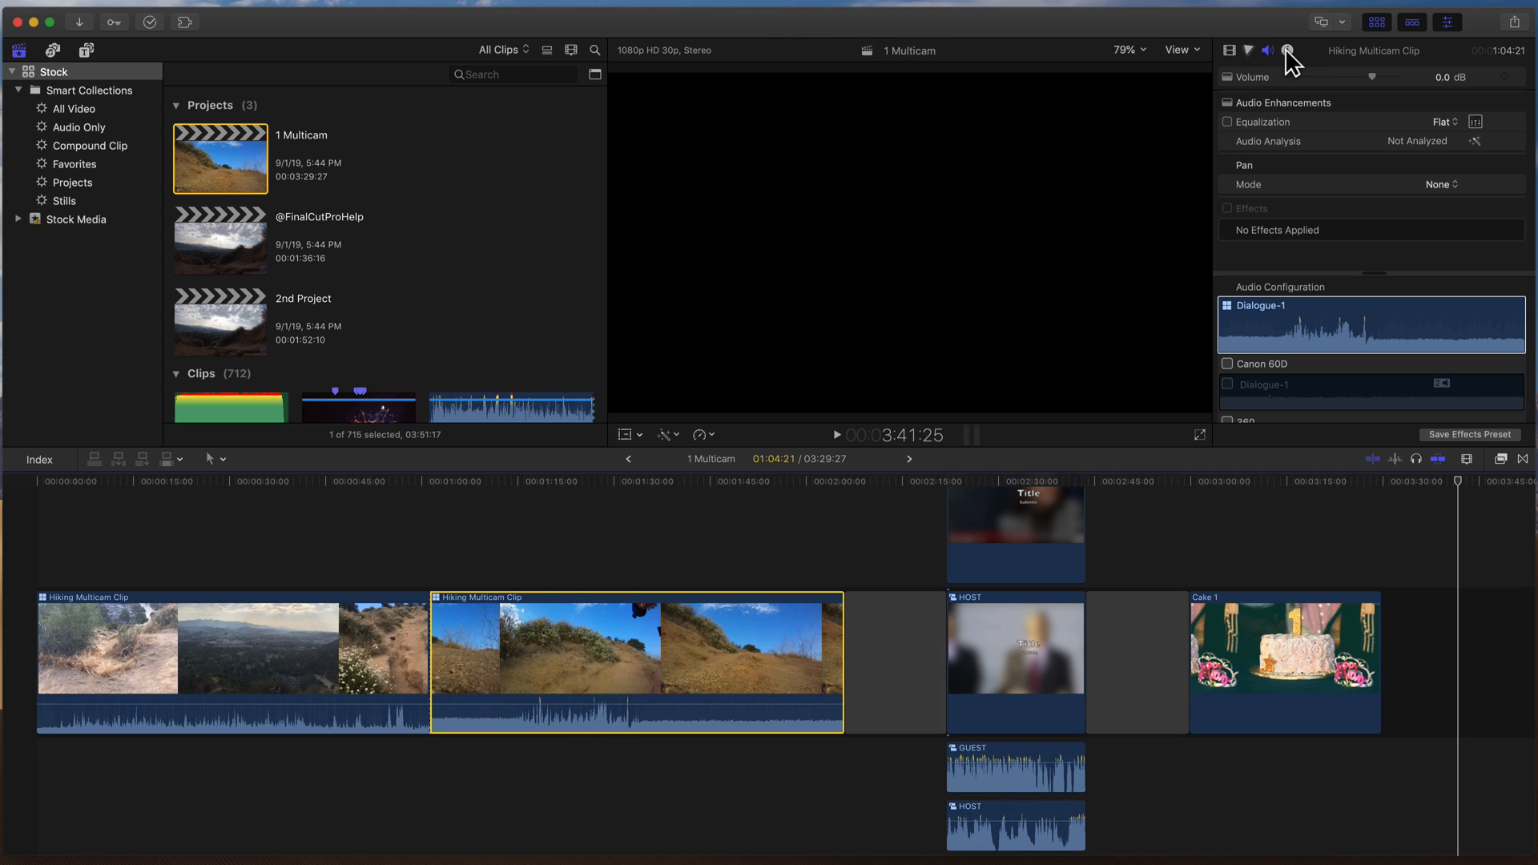
left_click(1282, 290)
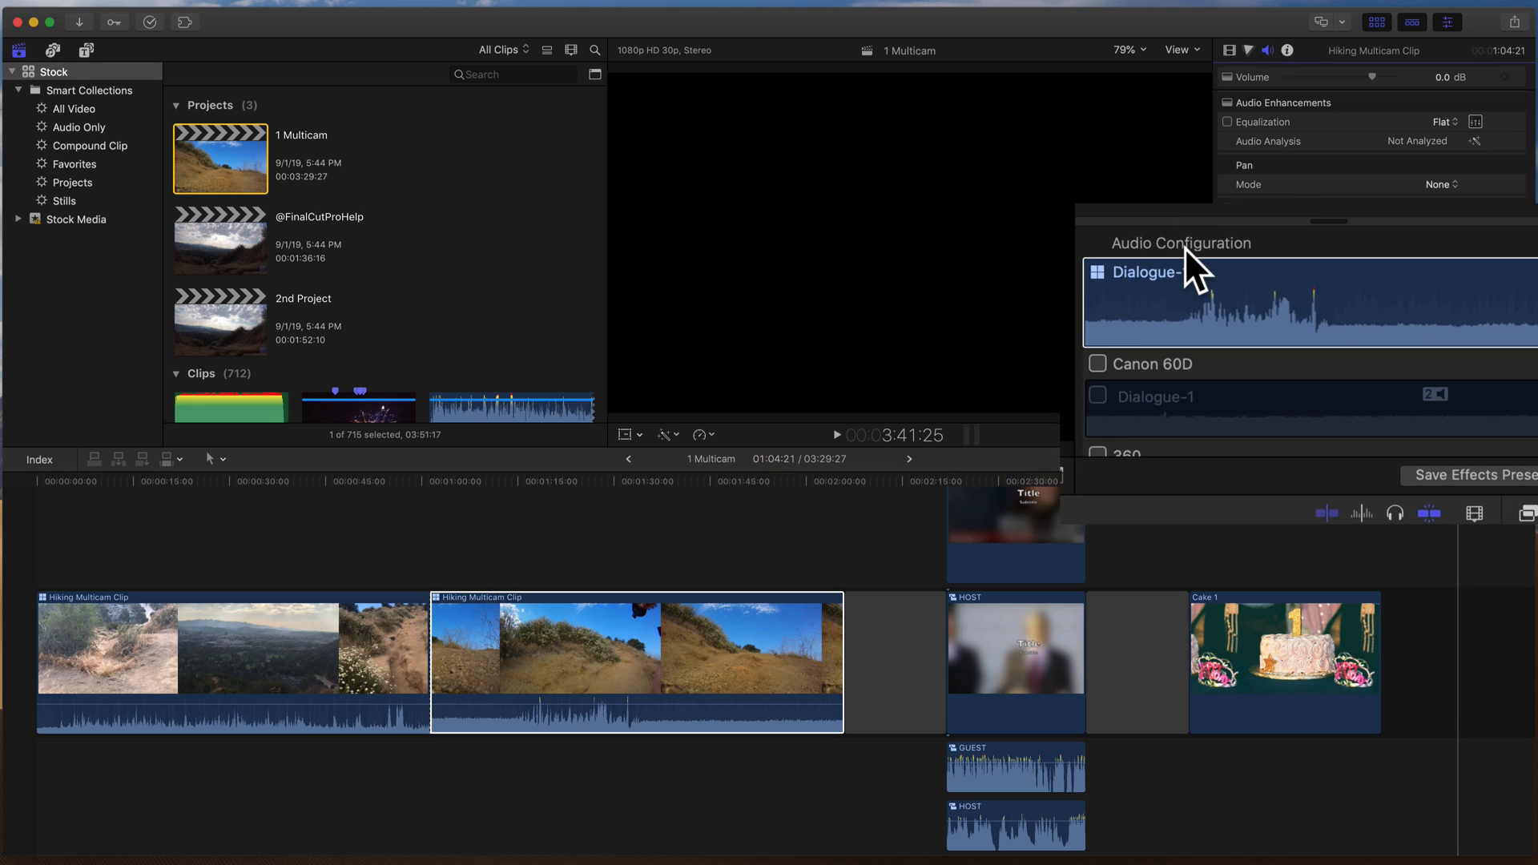
scroll(1292, 296, "down", 3)
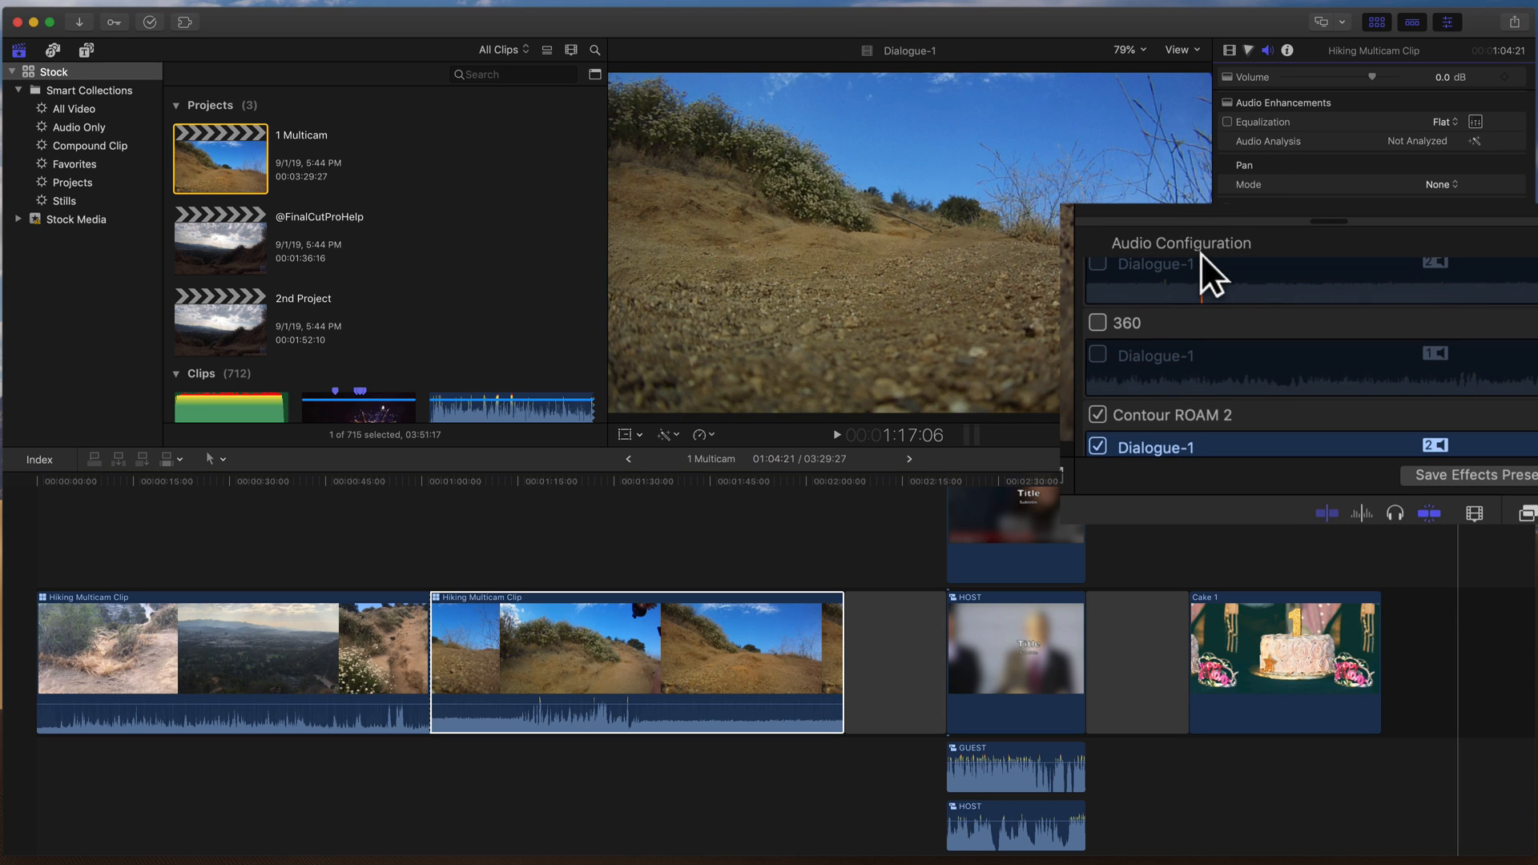
scroll(1210, 253, "down", 5)
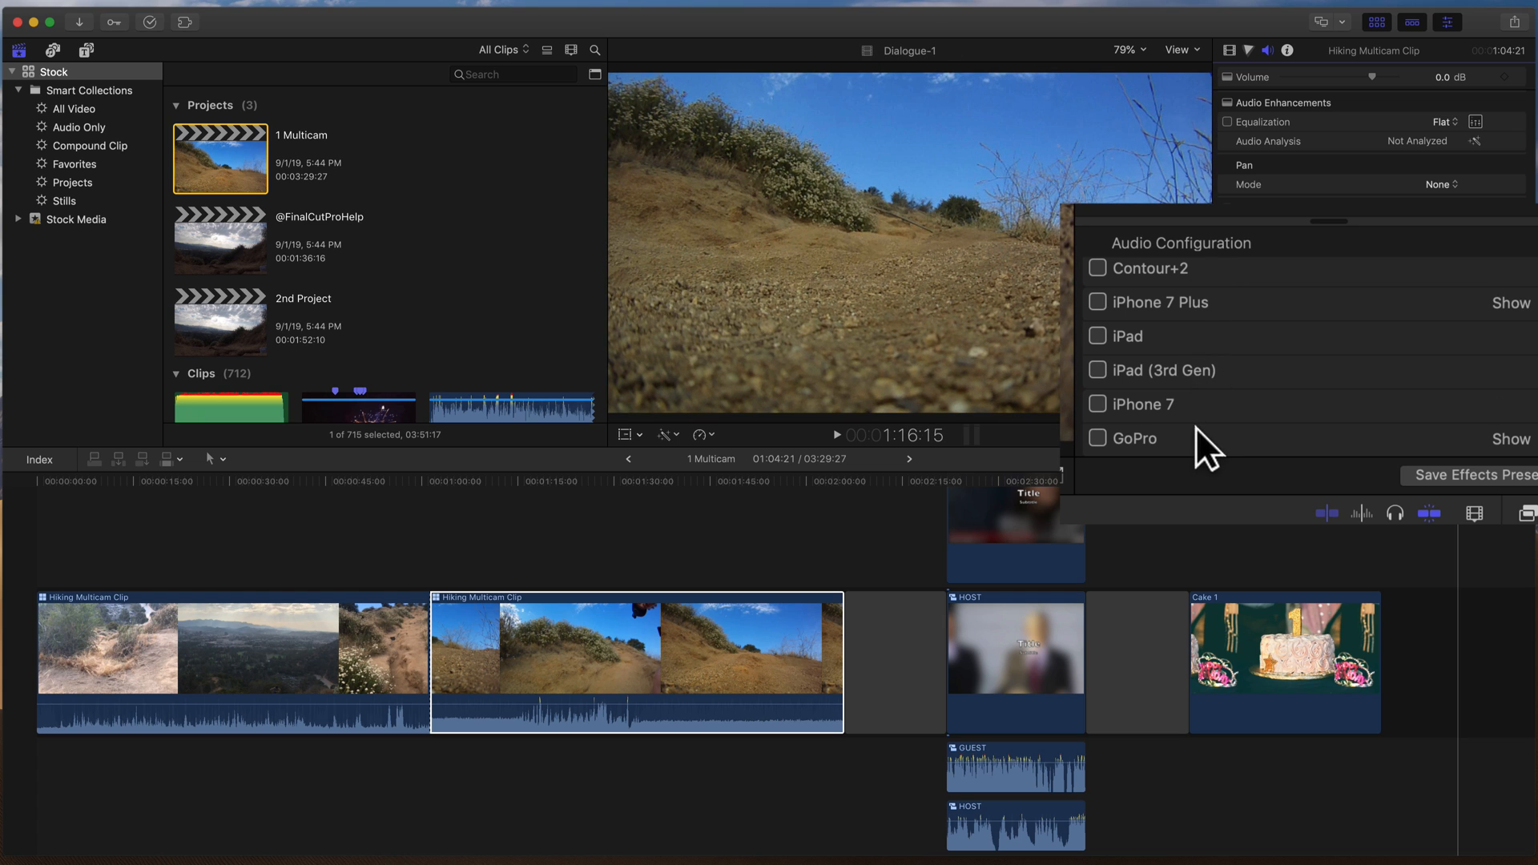
double_click(1360, 48)
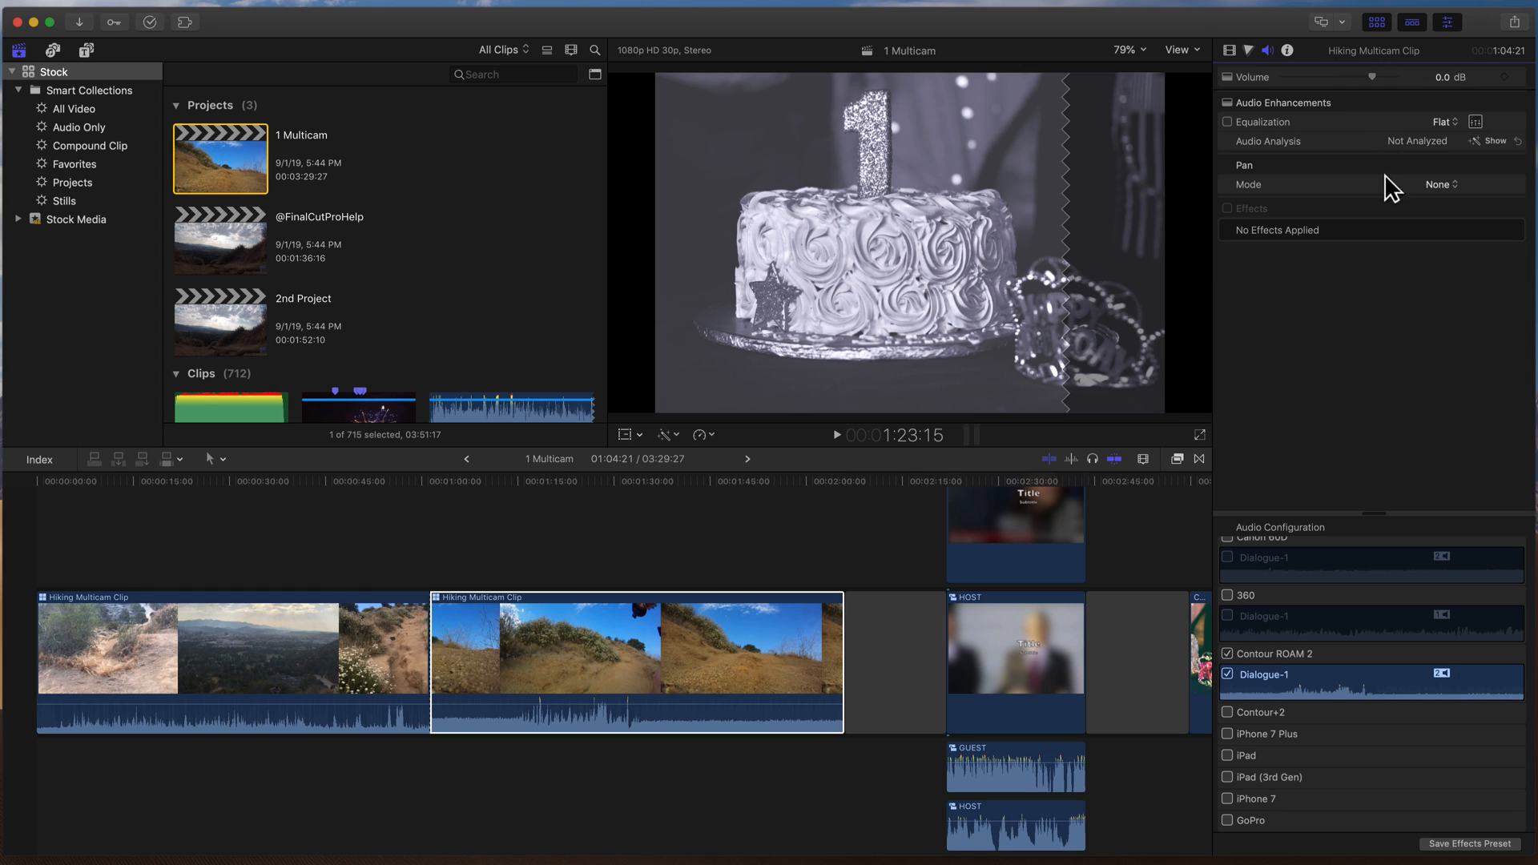
- Enlarge the audio configuration and enable audio for every angle of the second Hiking Multicam Clip
left_click_drag(1370, 512, 1373, 285)
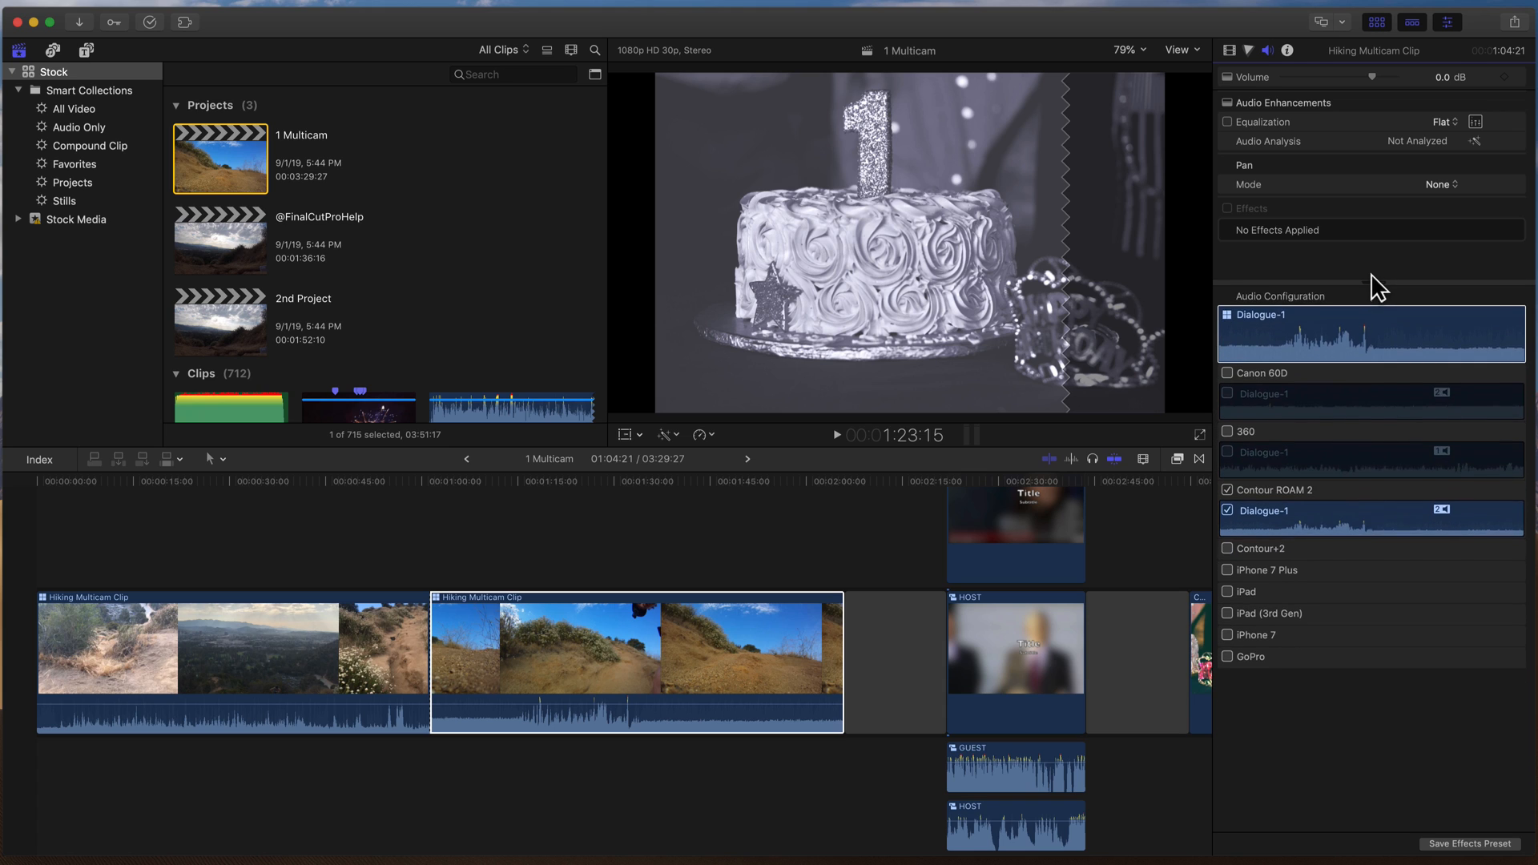
left_click(1354, 326)
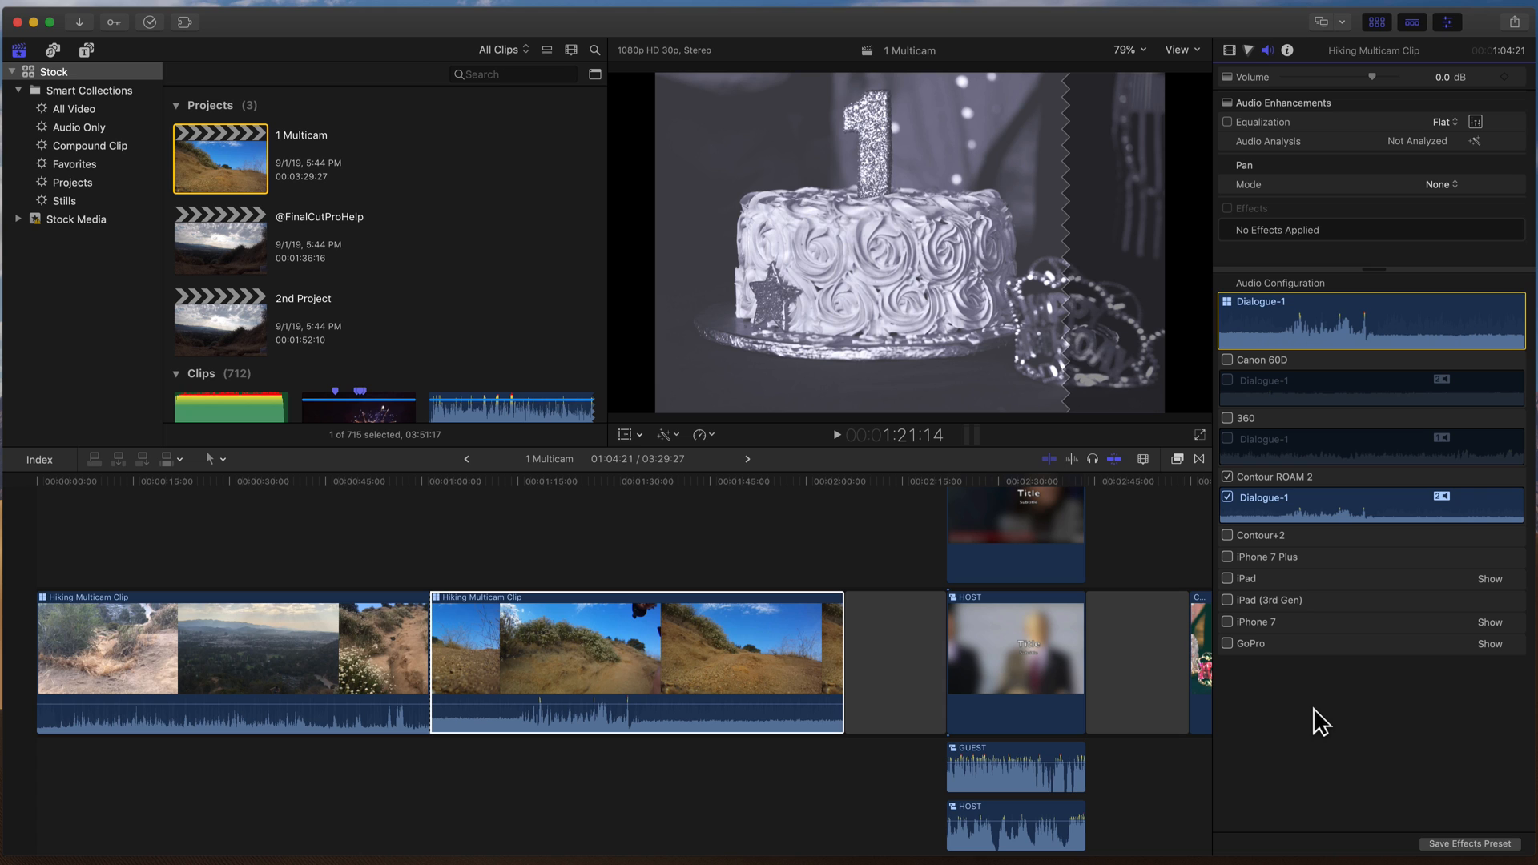
left_click(1227, 360)
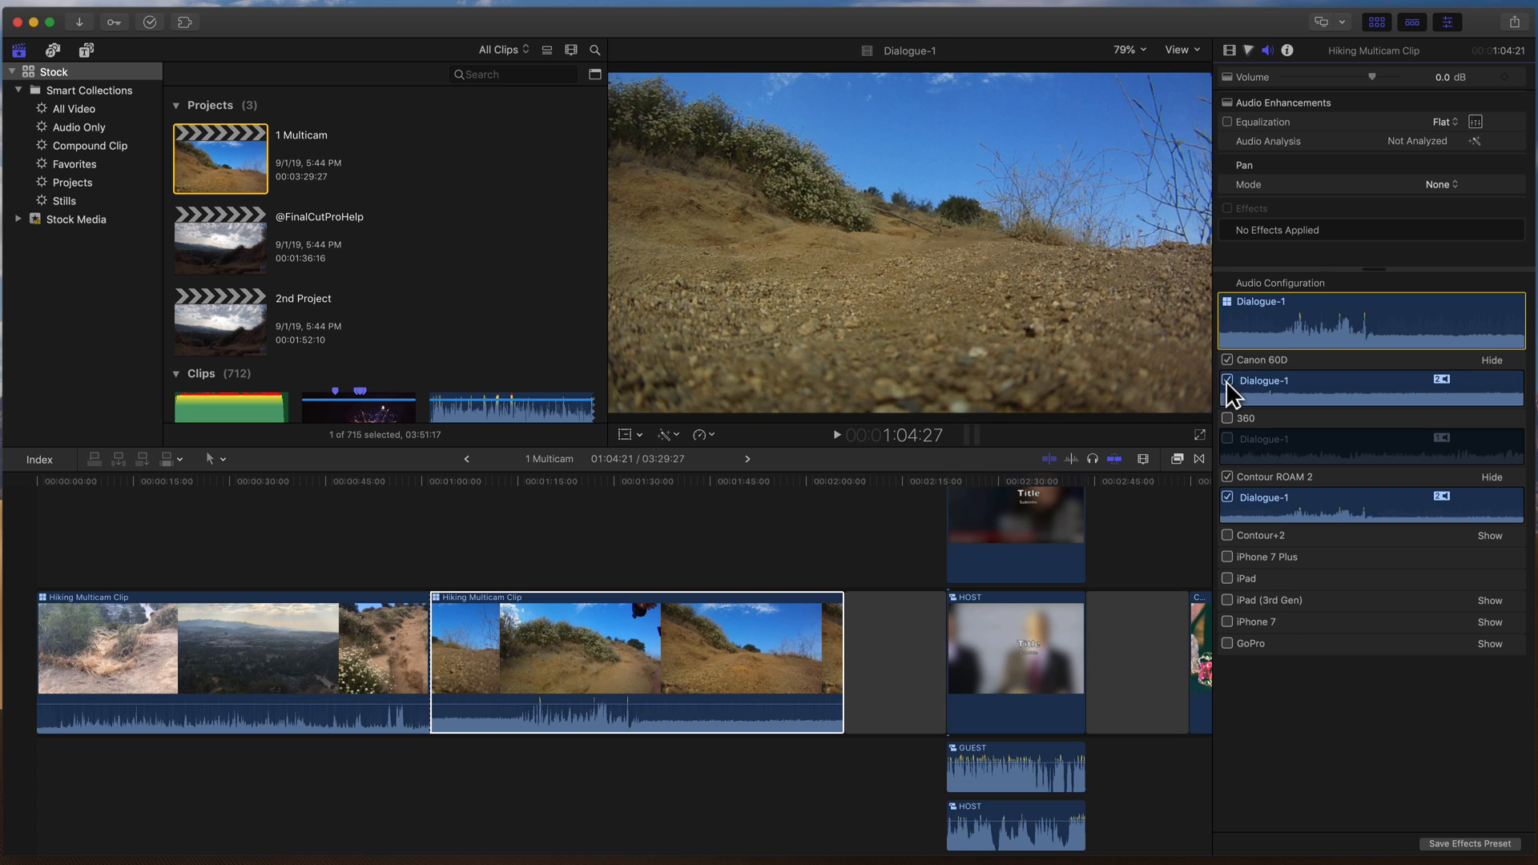
left_click(1228, 418)
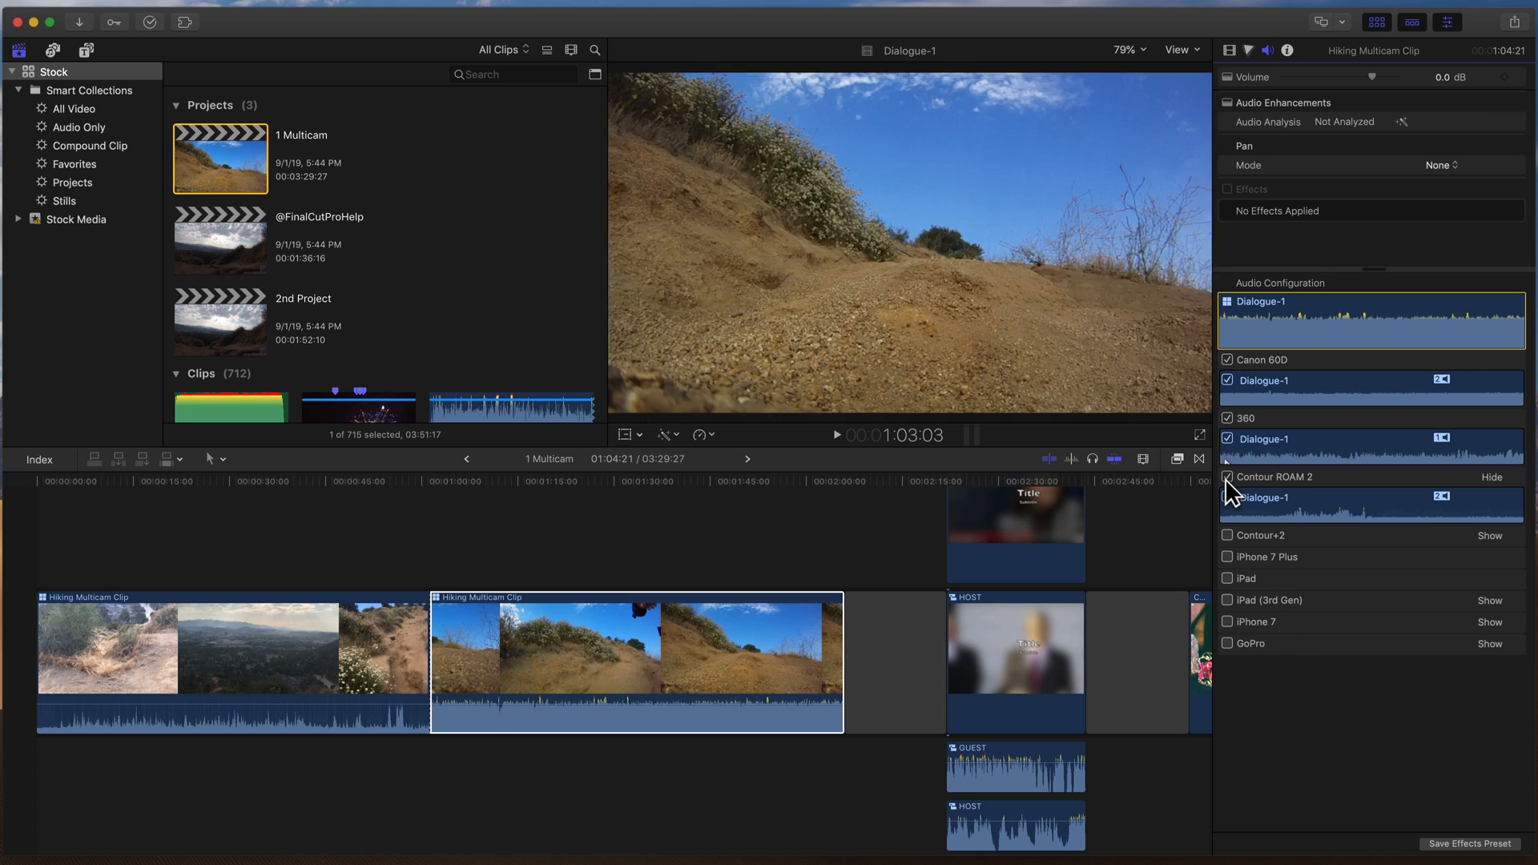
left_click(1227, 556)
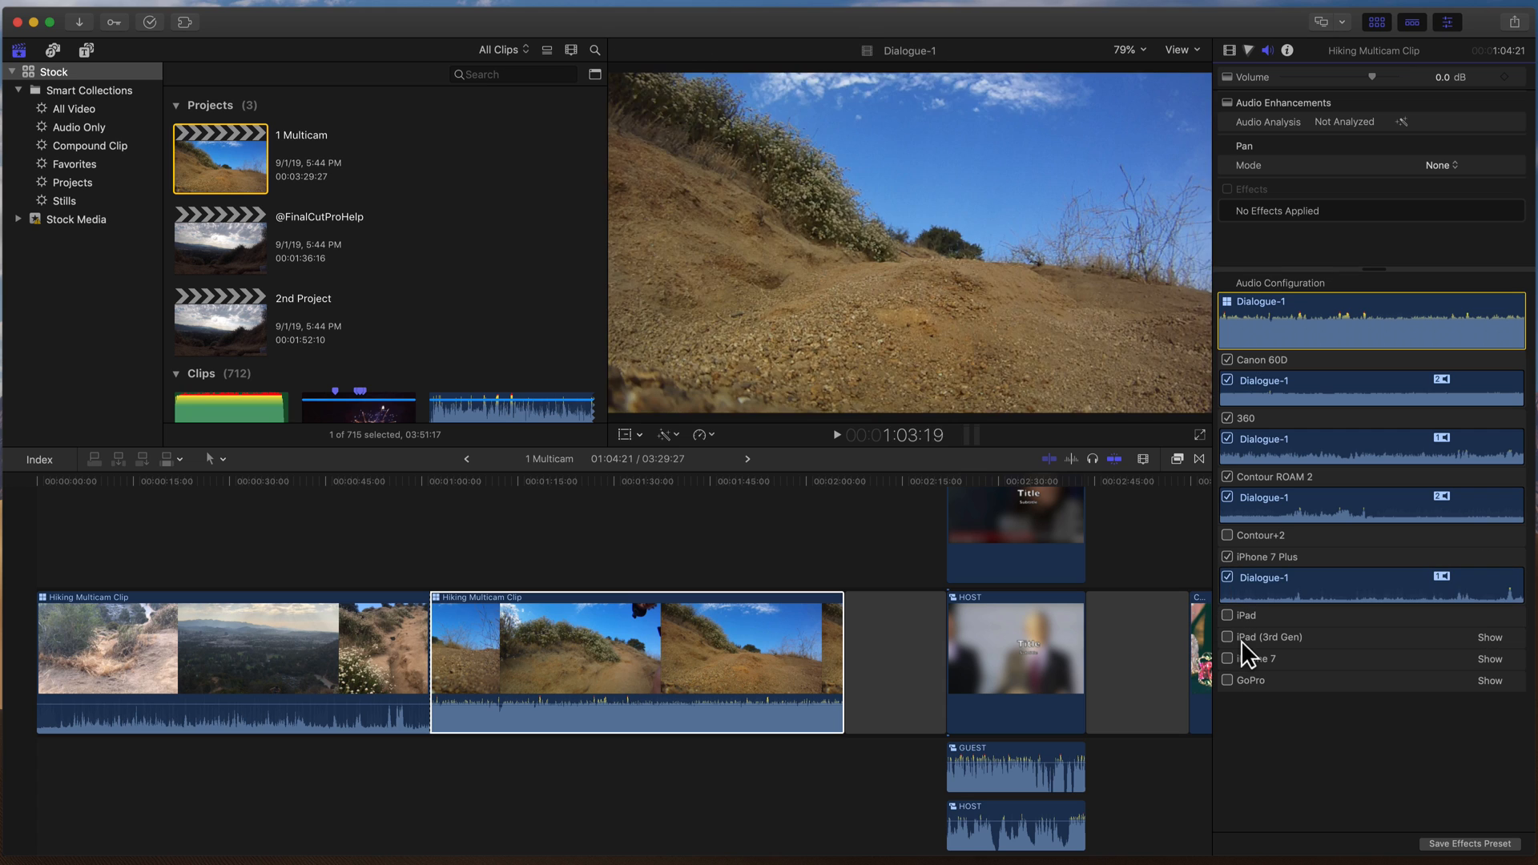
left_click(1227, 637)
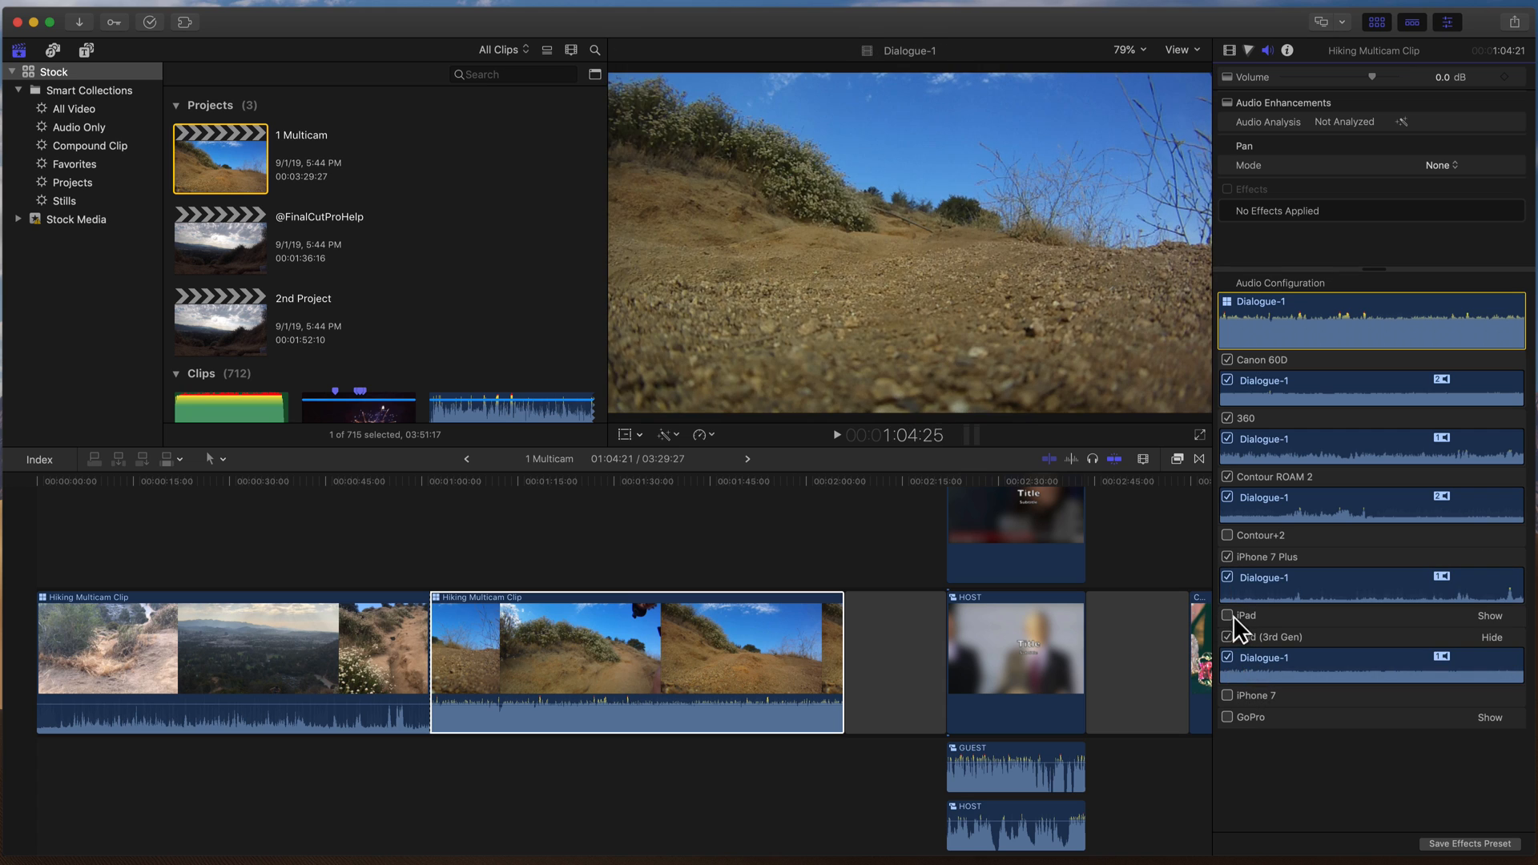
left_click(1230, 718)
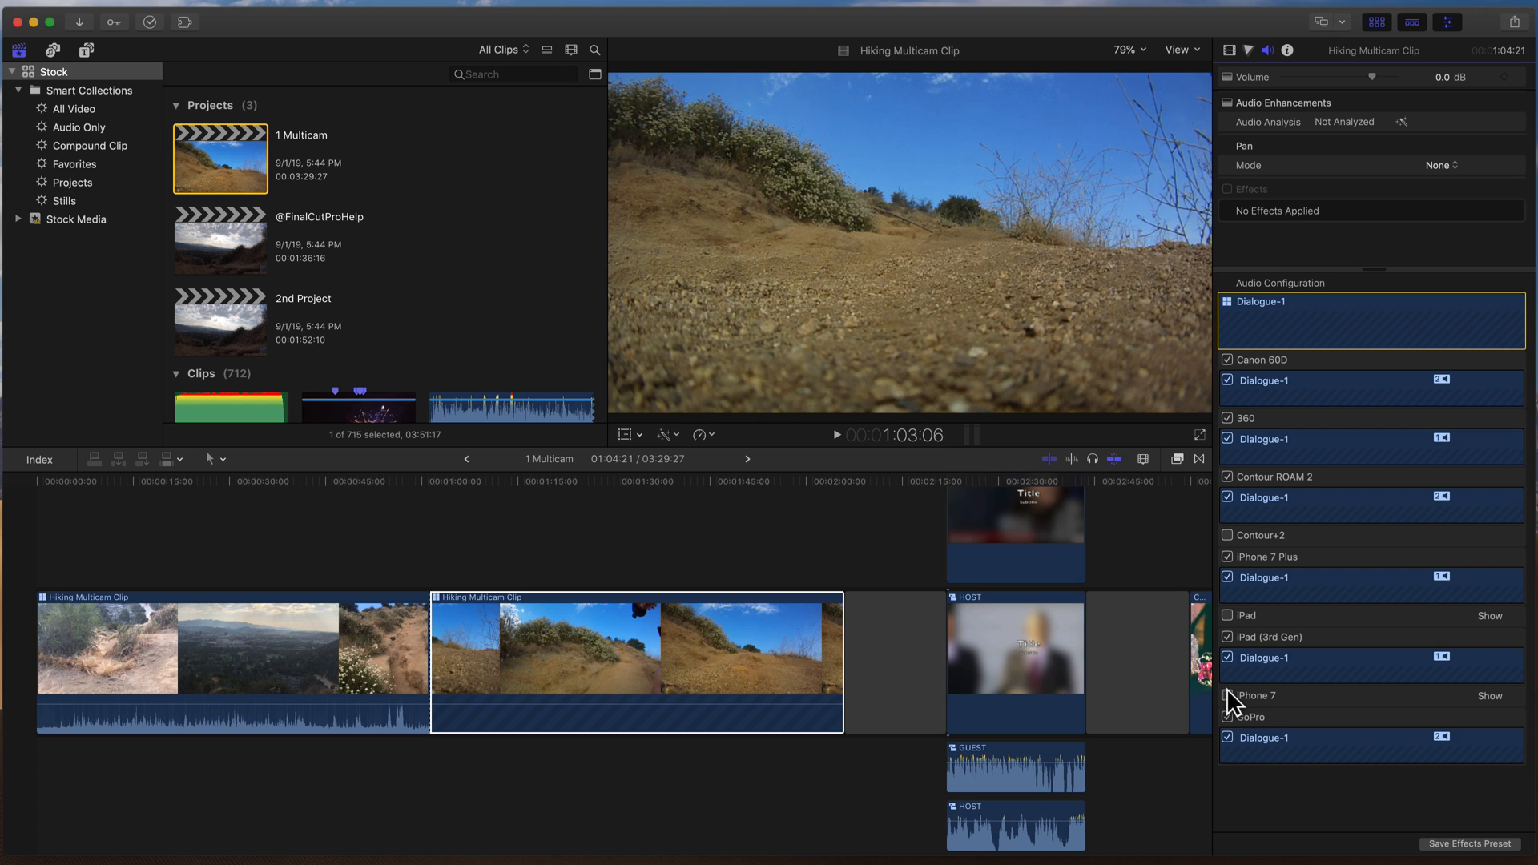
left_click(1229, 695)
left_click(1229, 617)
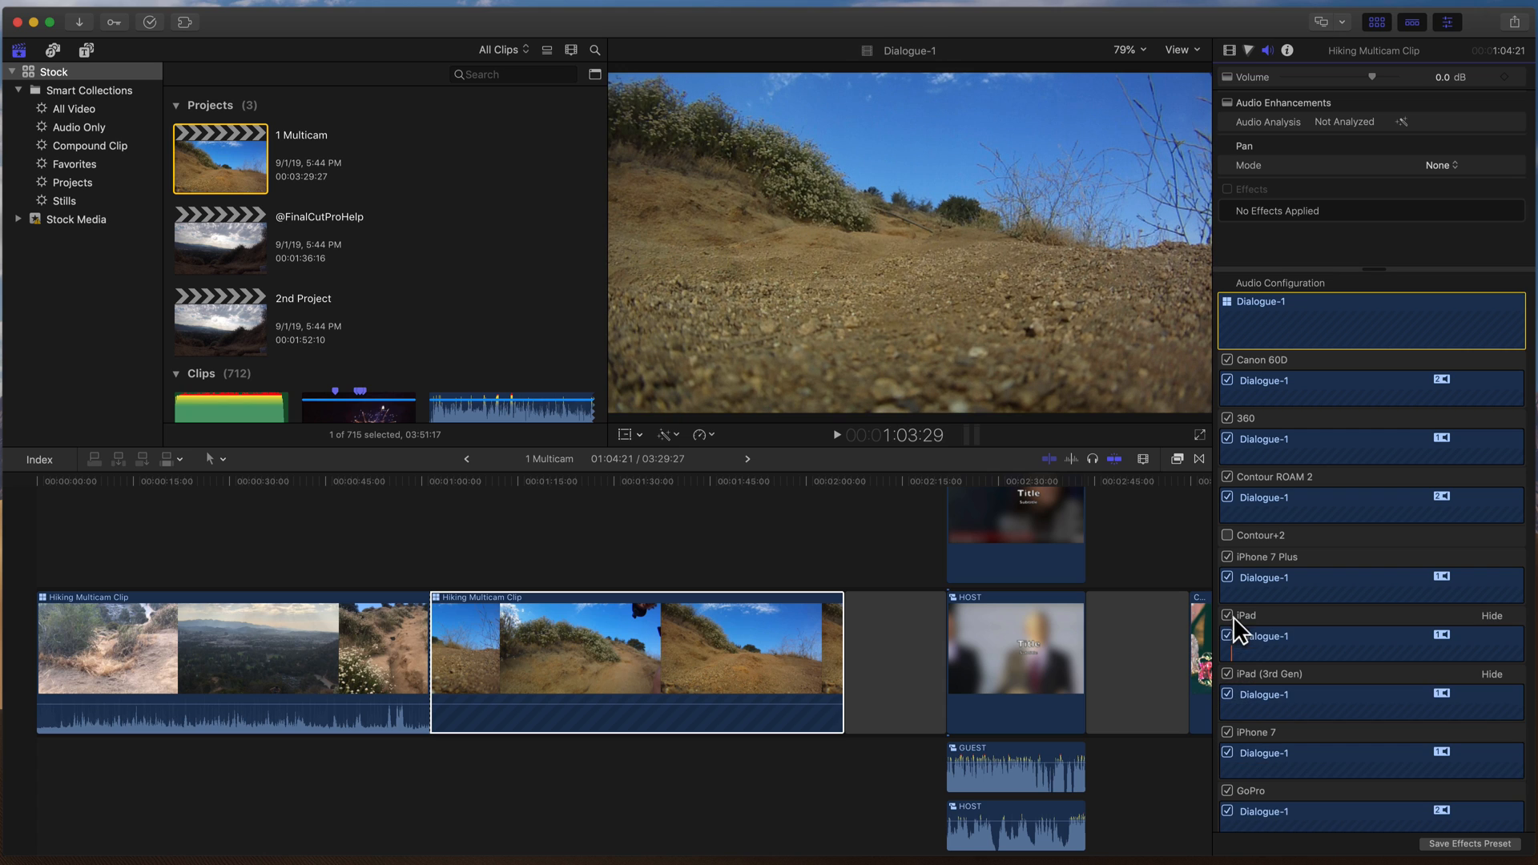
left_click(1229, 535)
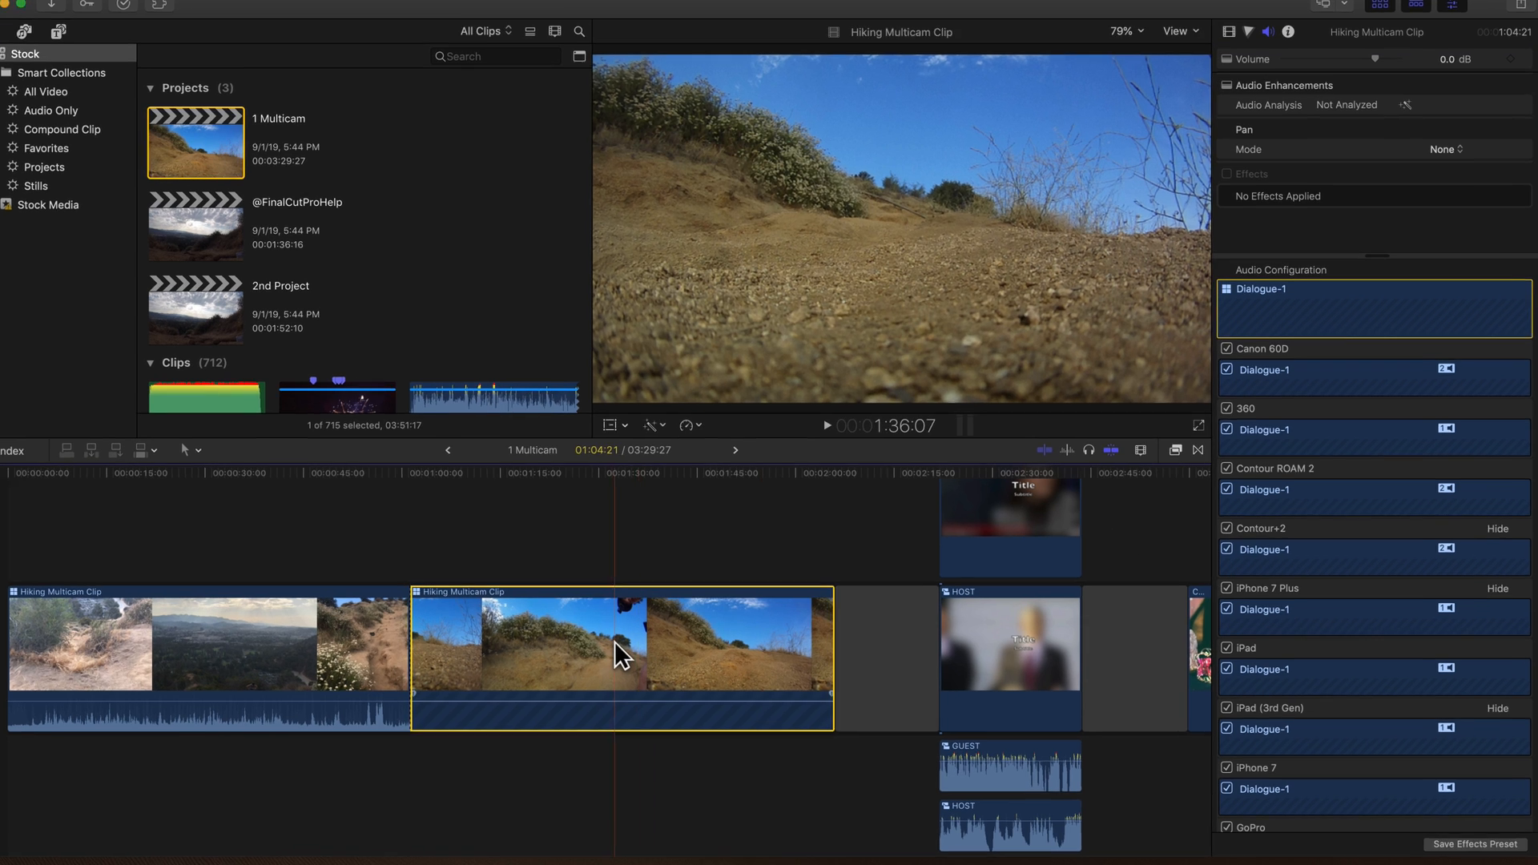
- Expand the audio components of the second Hiking Multicam Clip in the timeline
left_click(473, 713)
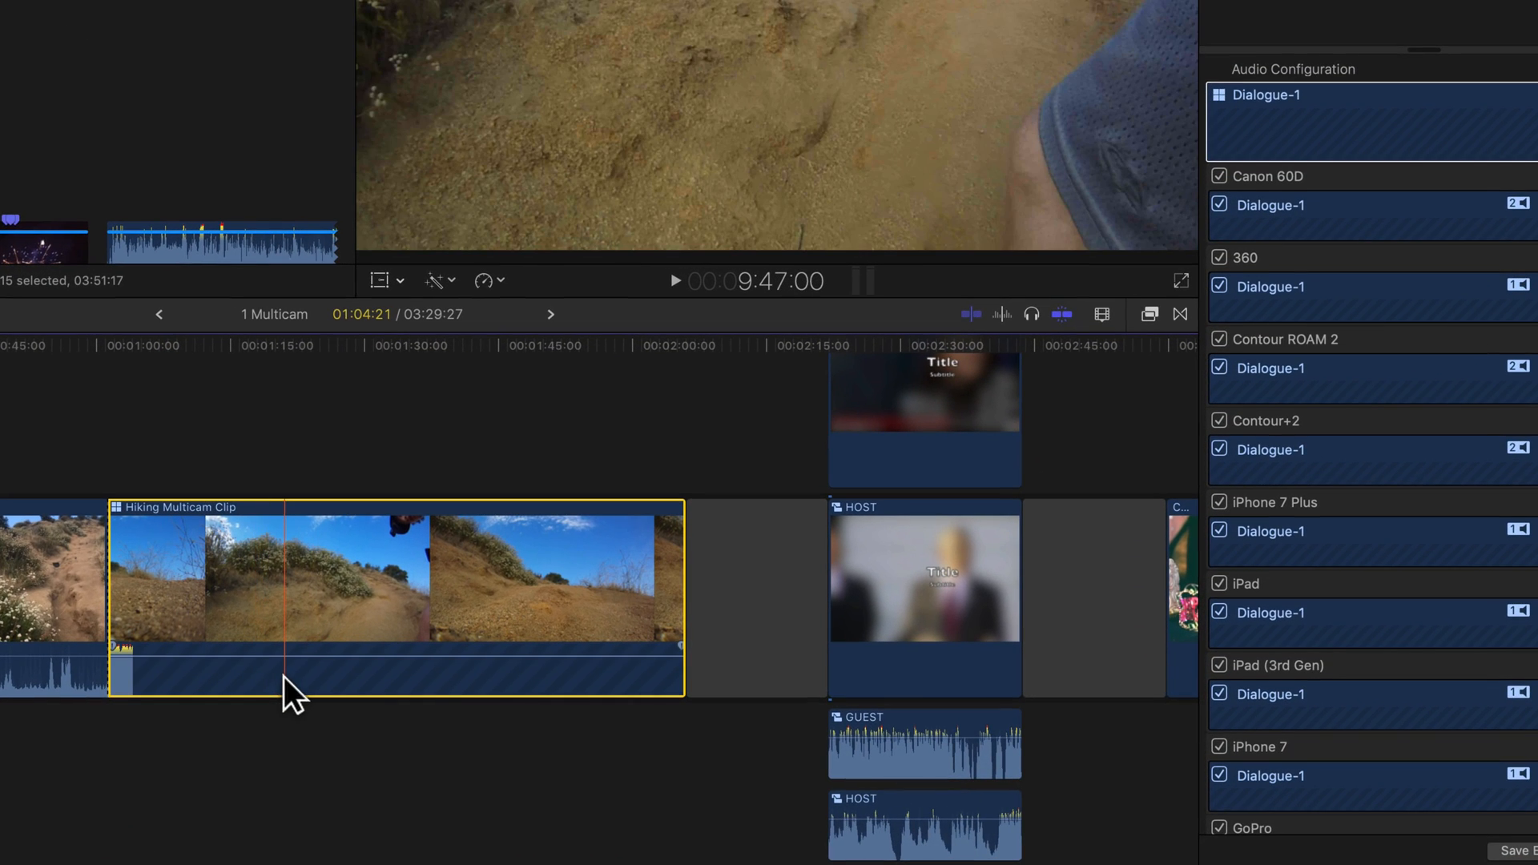
double_click(283, 676)
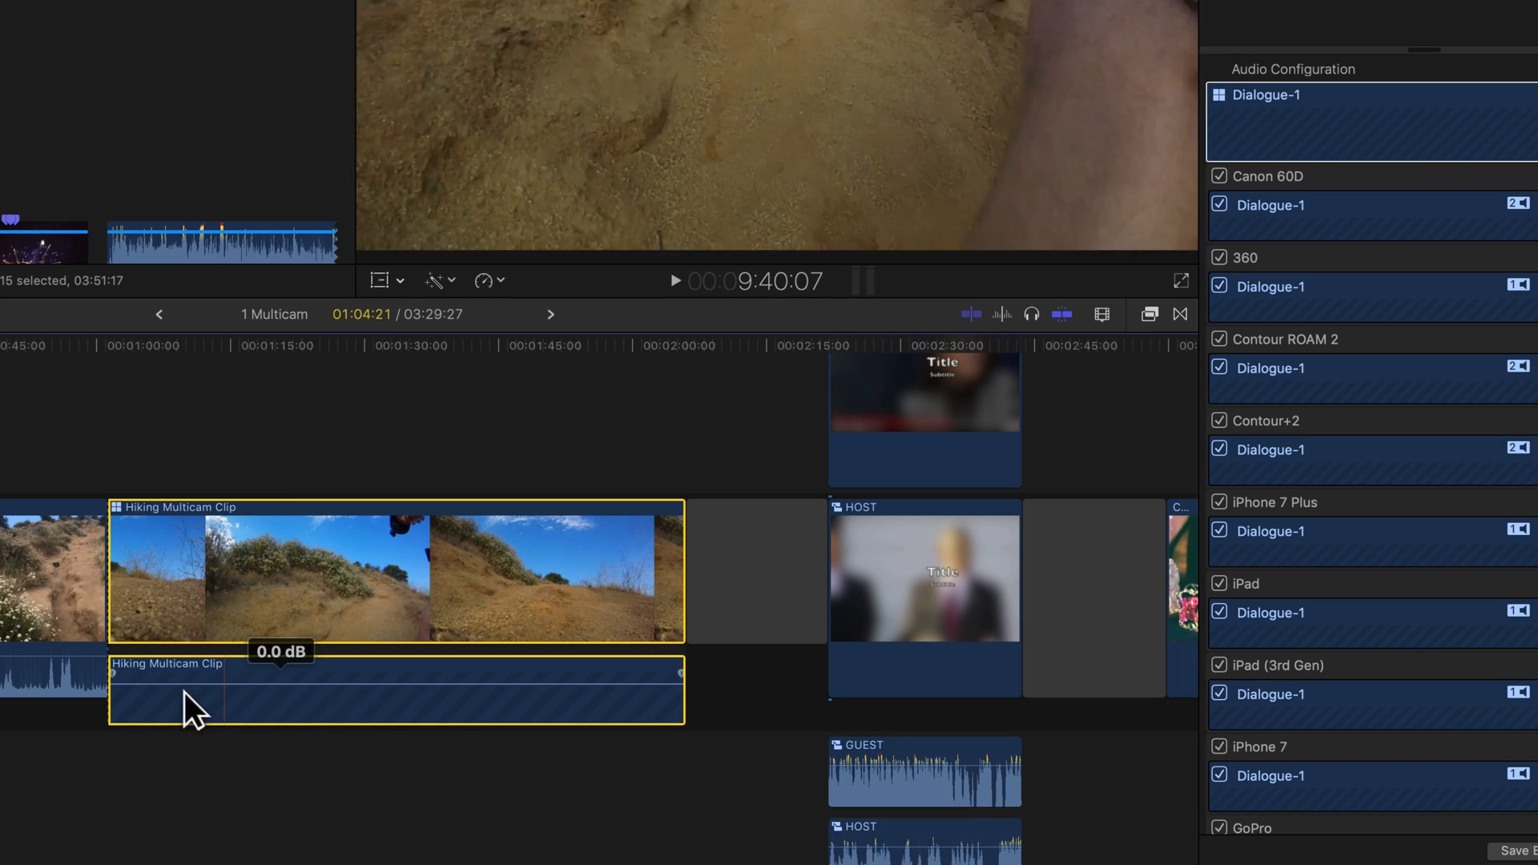
double_click(285, 702)
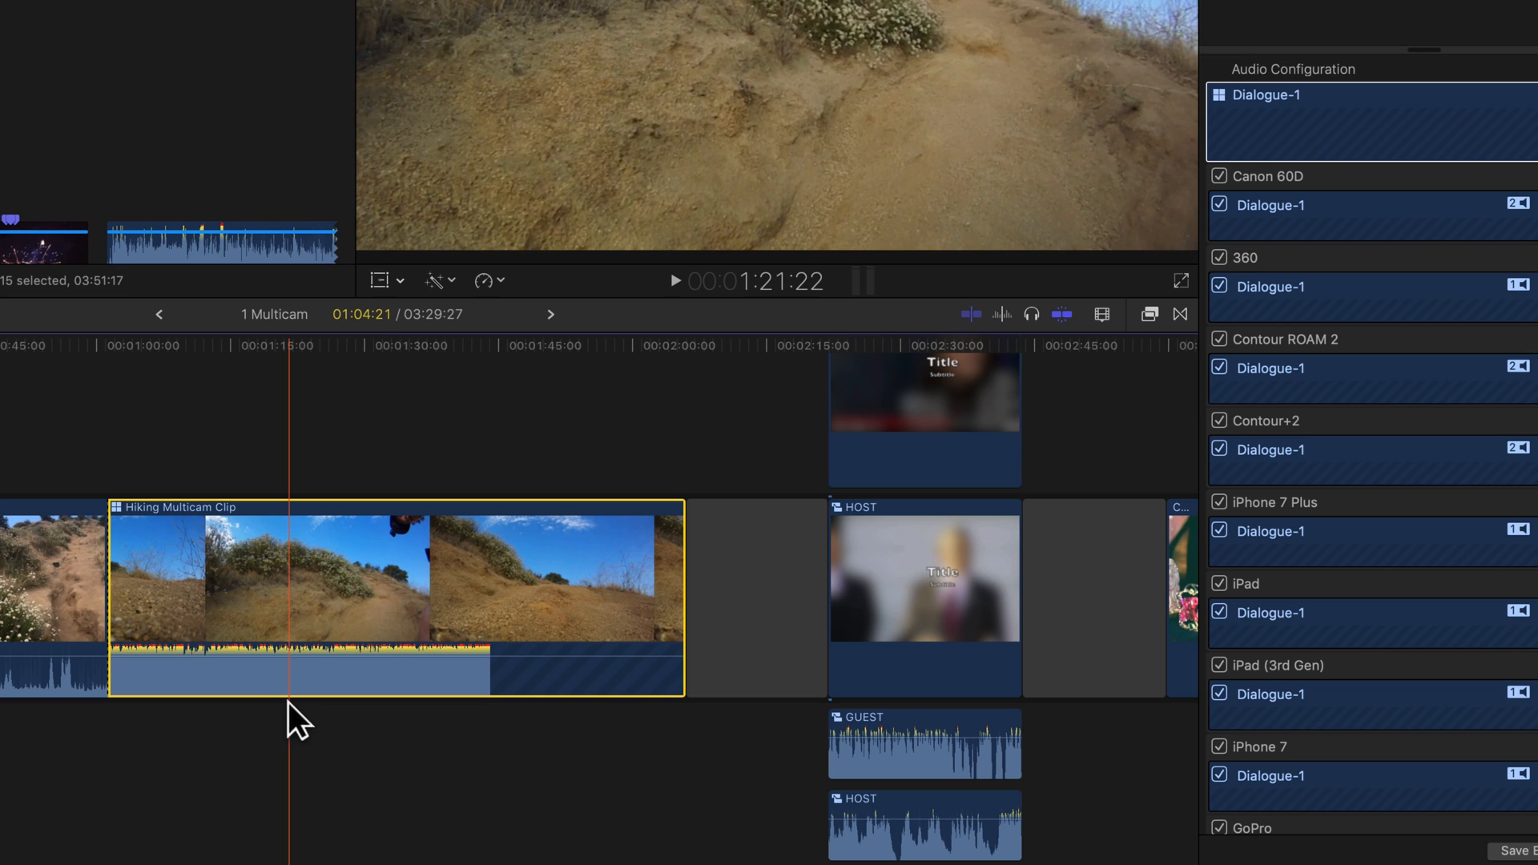
right_click(261, 598)
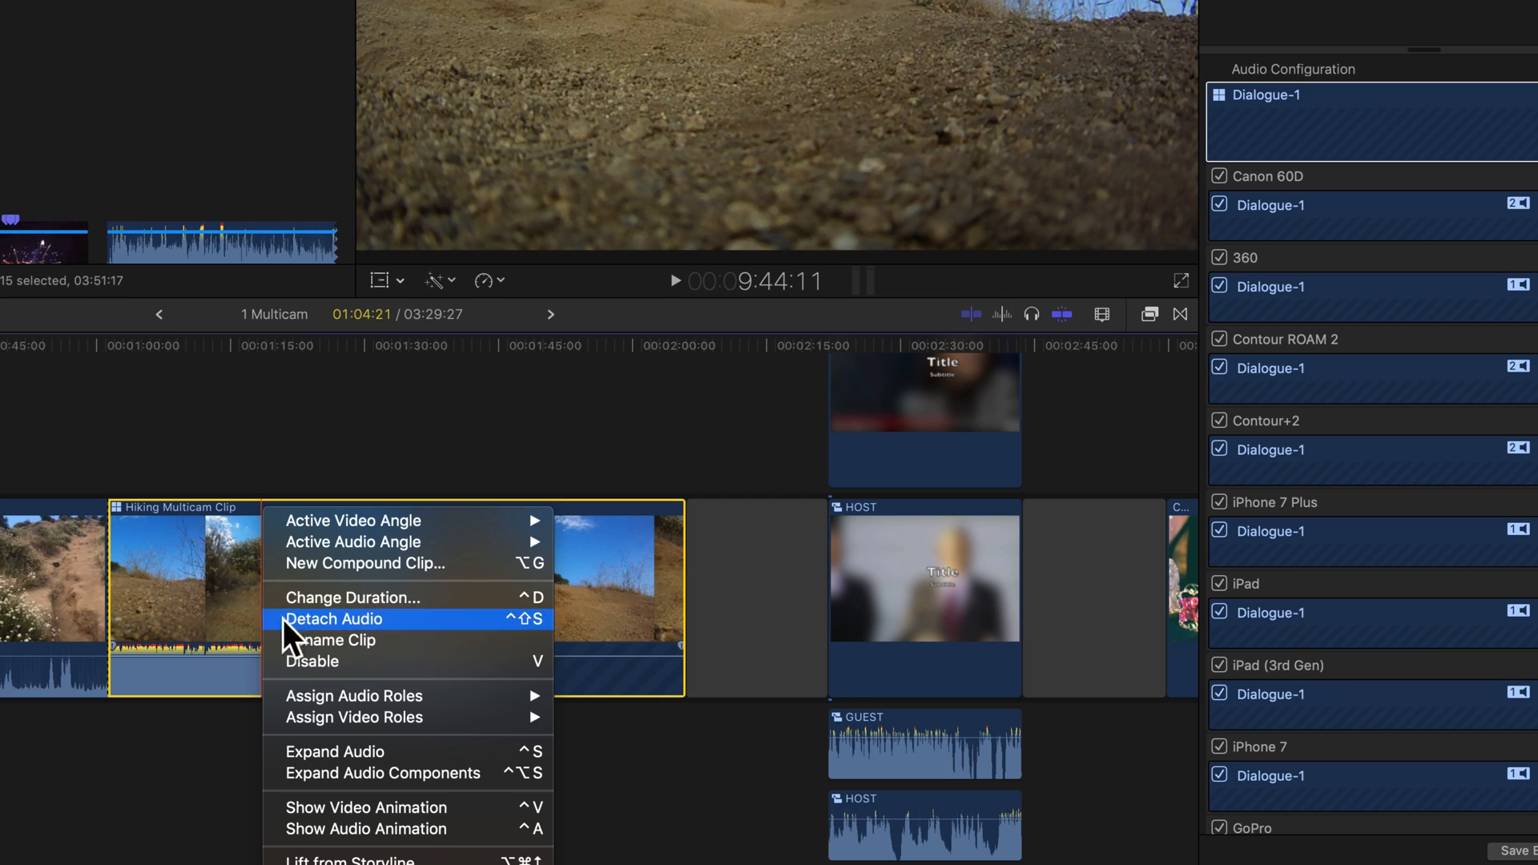
left_click(392, 780)
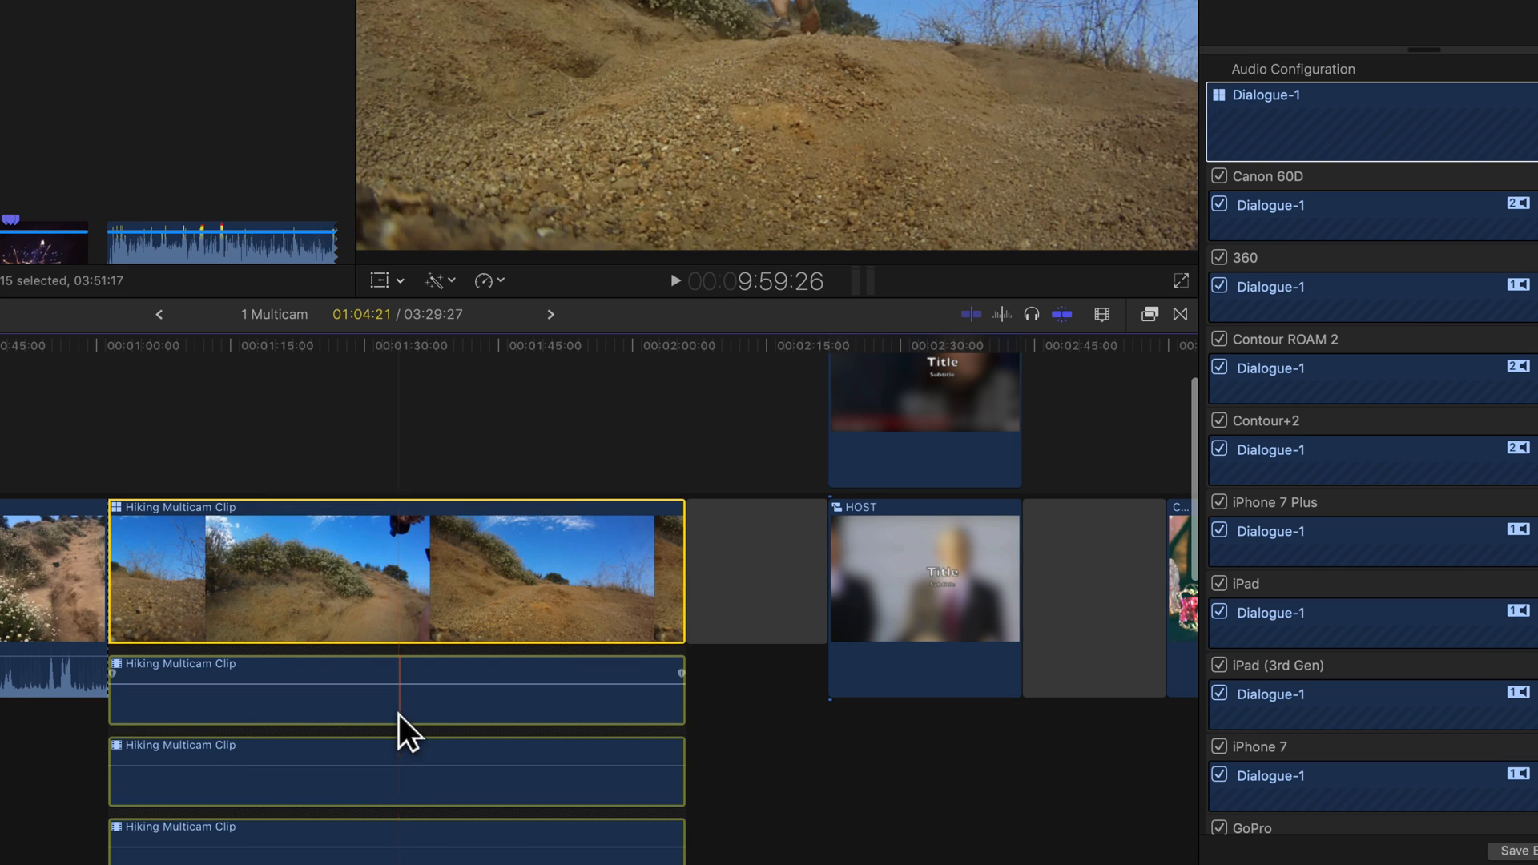
scroll(399, 715, "down", 3)
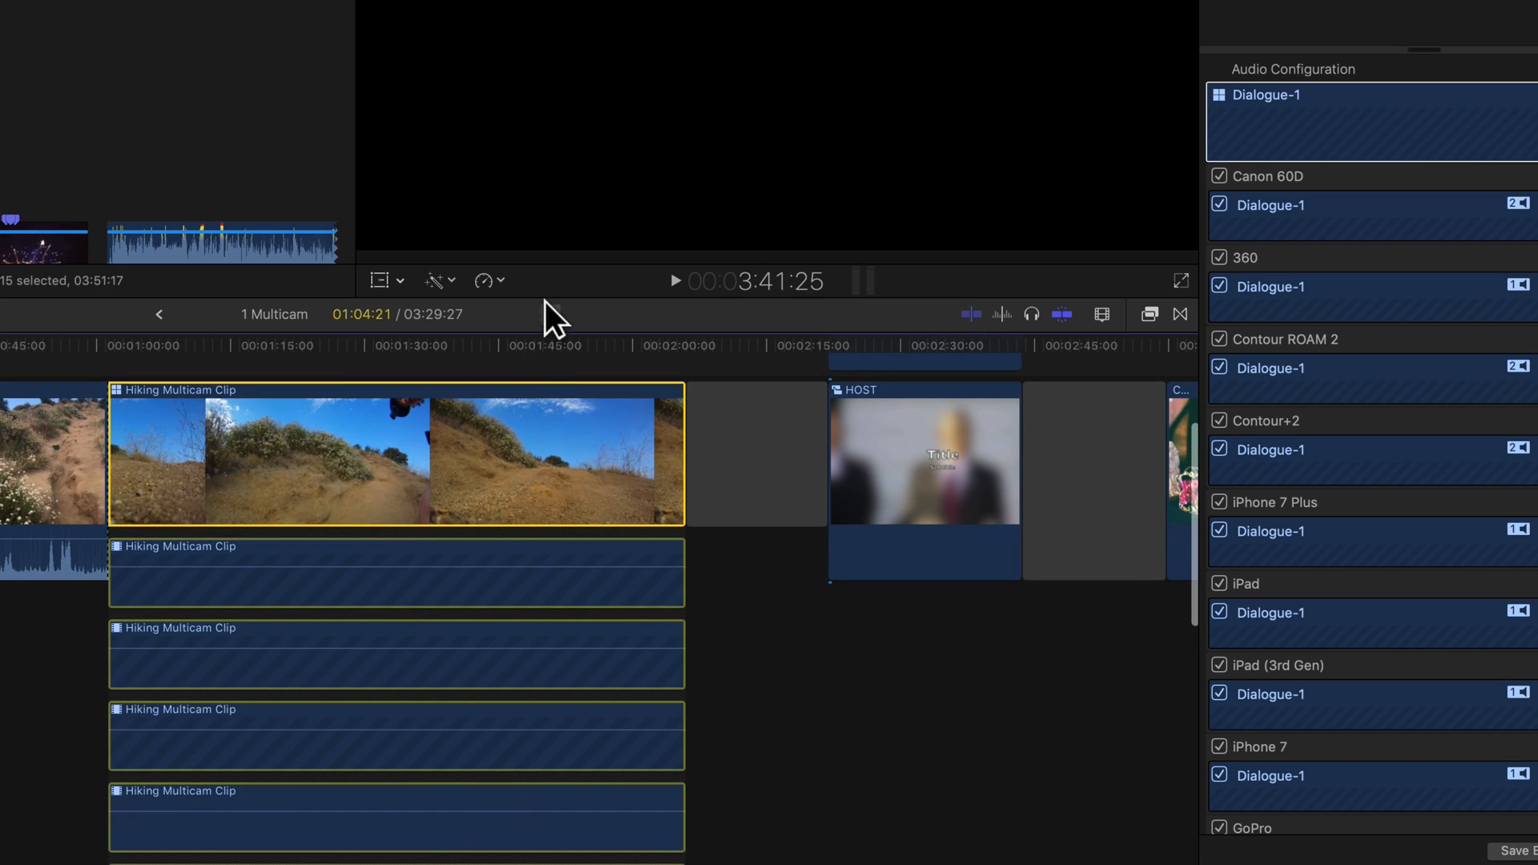
left_click_drag(546, 299, 545, 0)
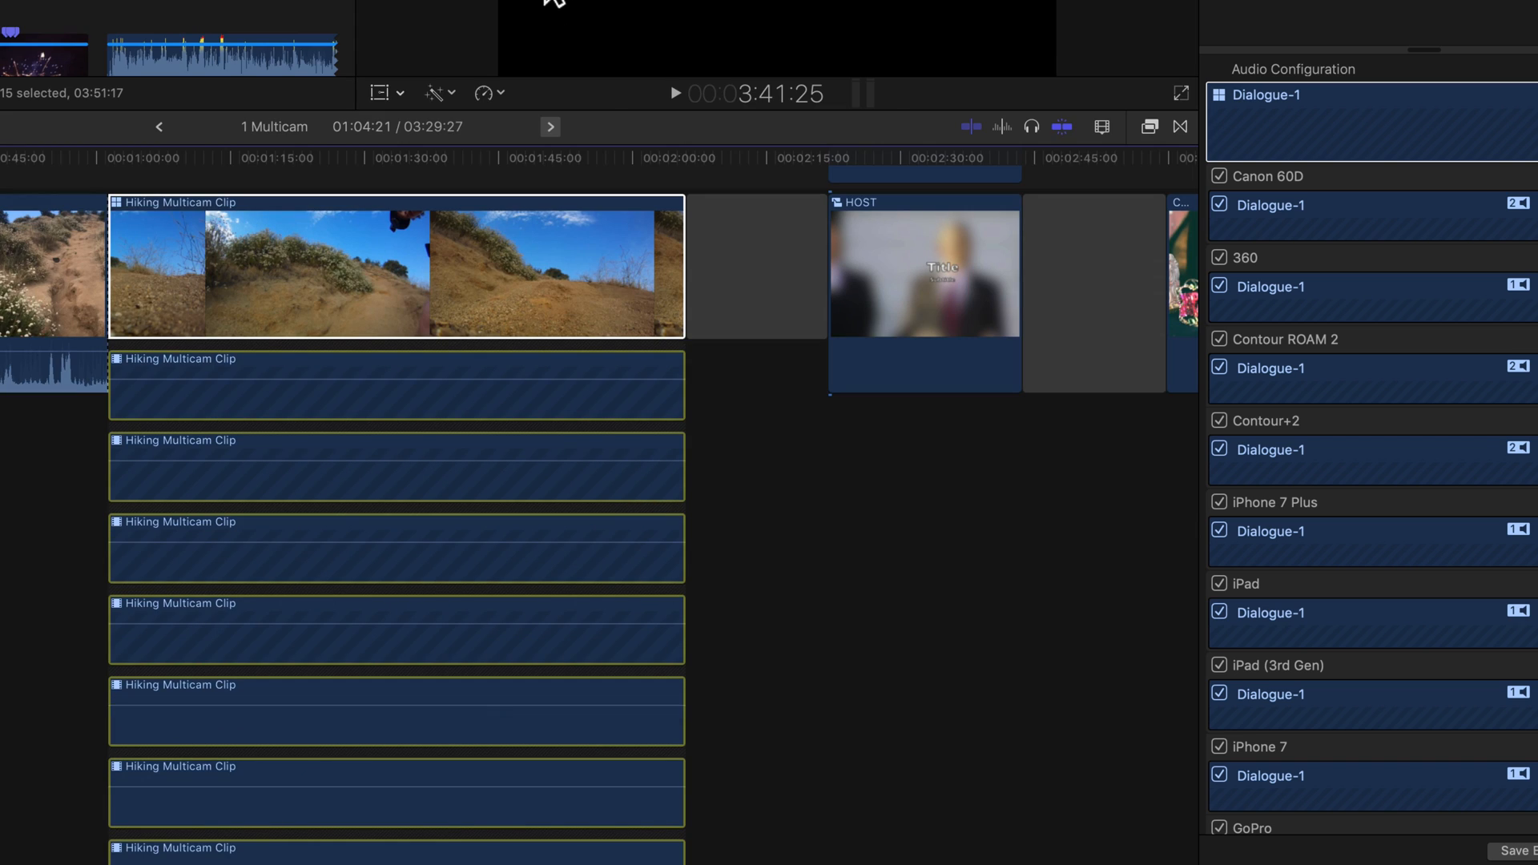
scroll(471, 511, "down", 5)
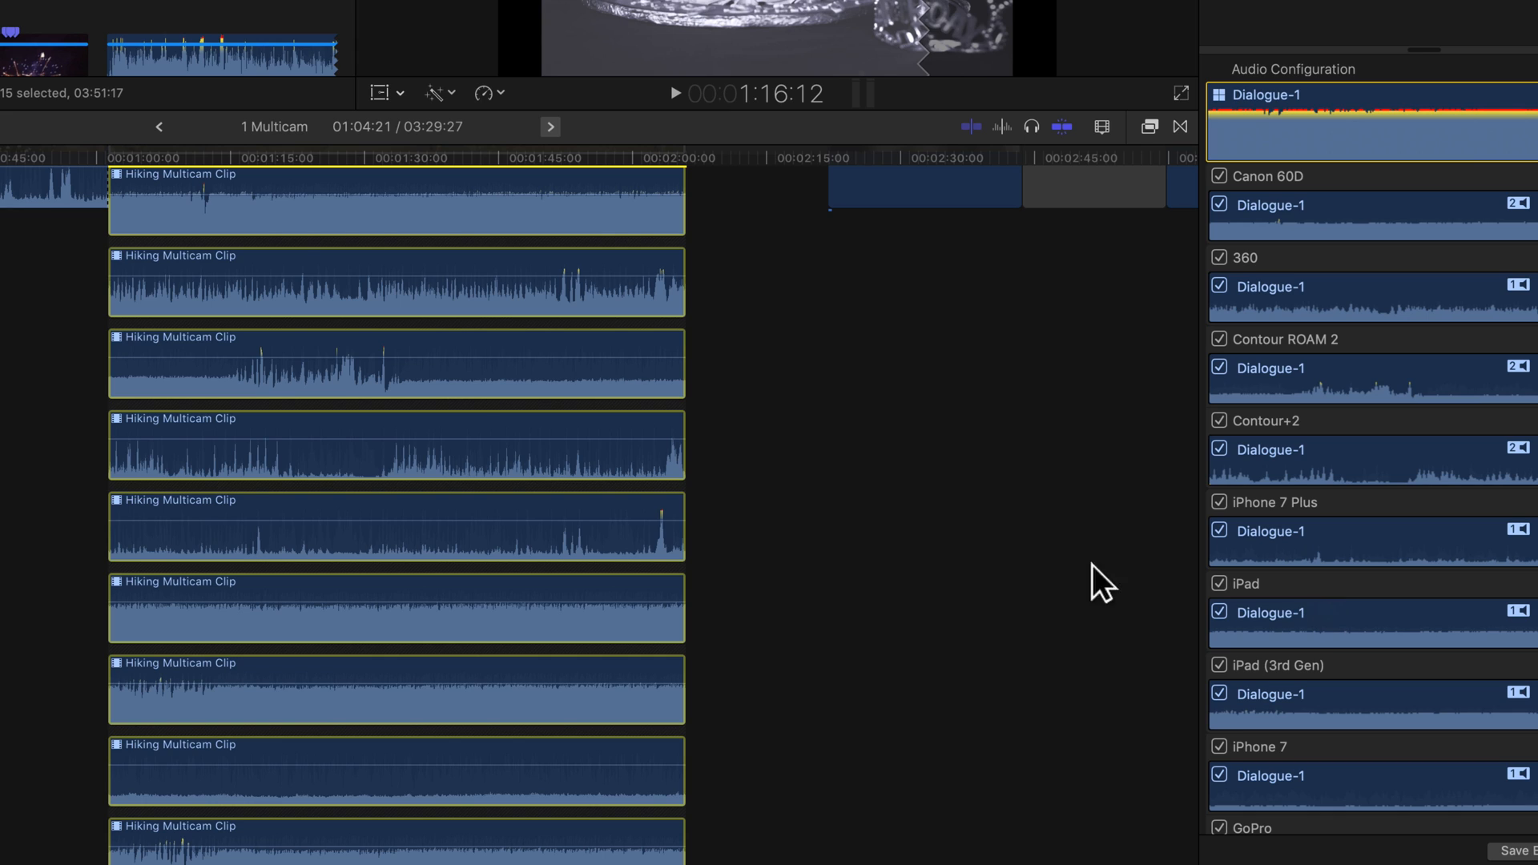
left_click(185, 440)
left_click(261, 441)
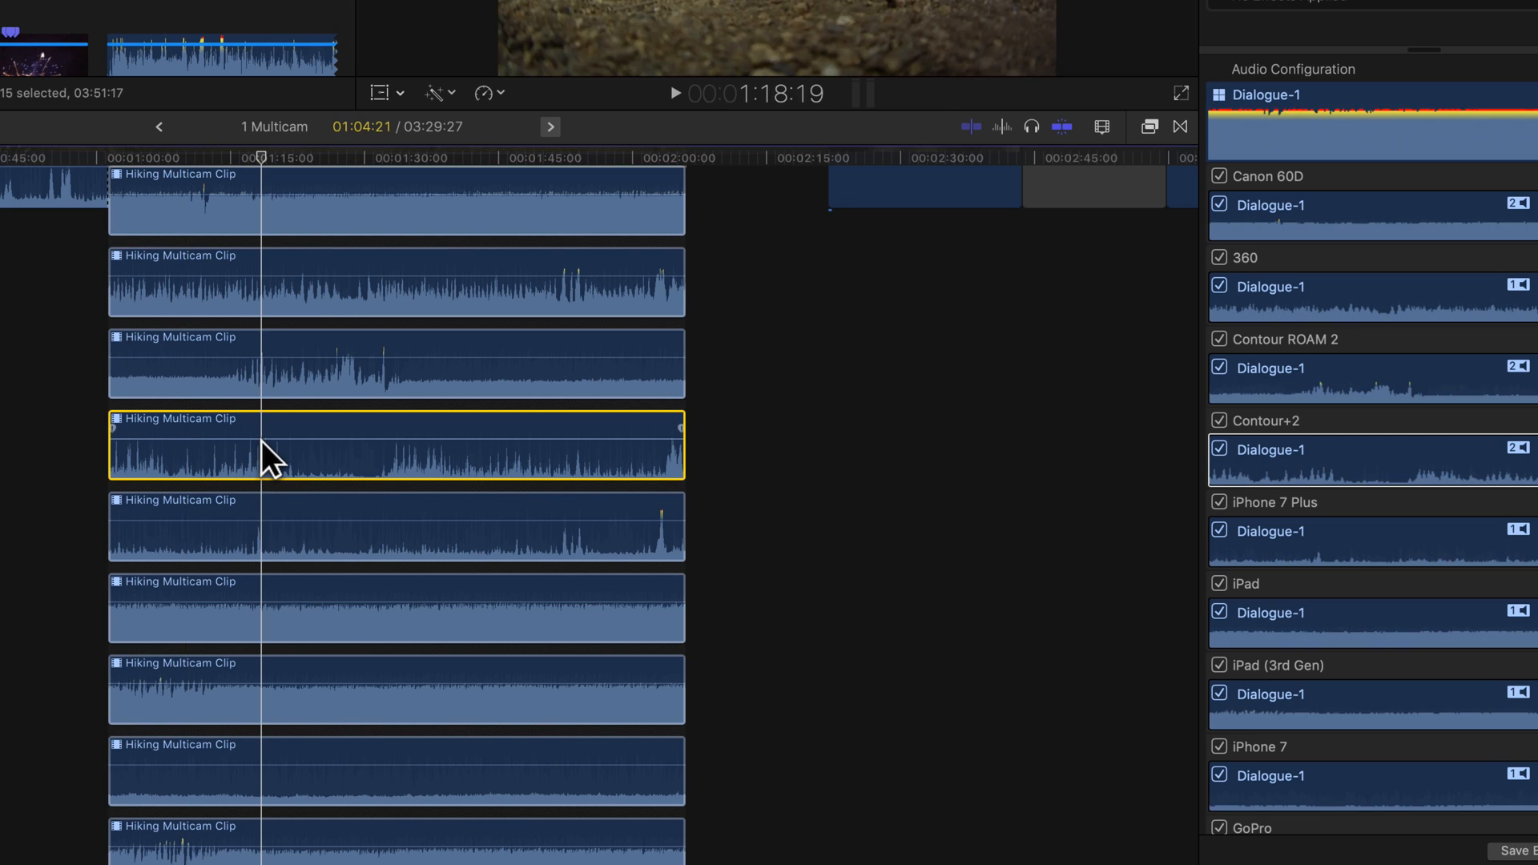
left_click(393, 441)
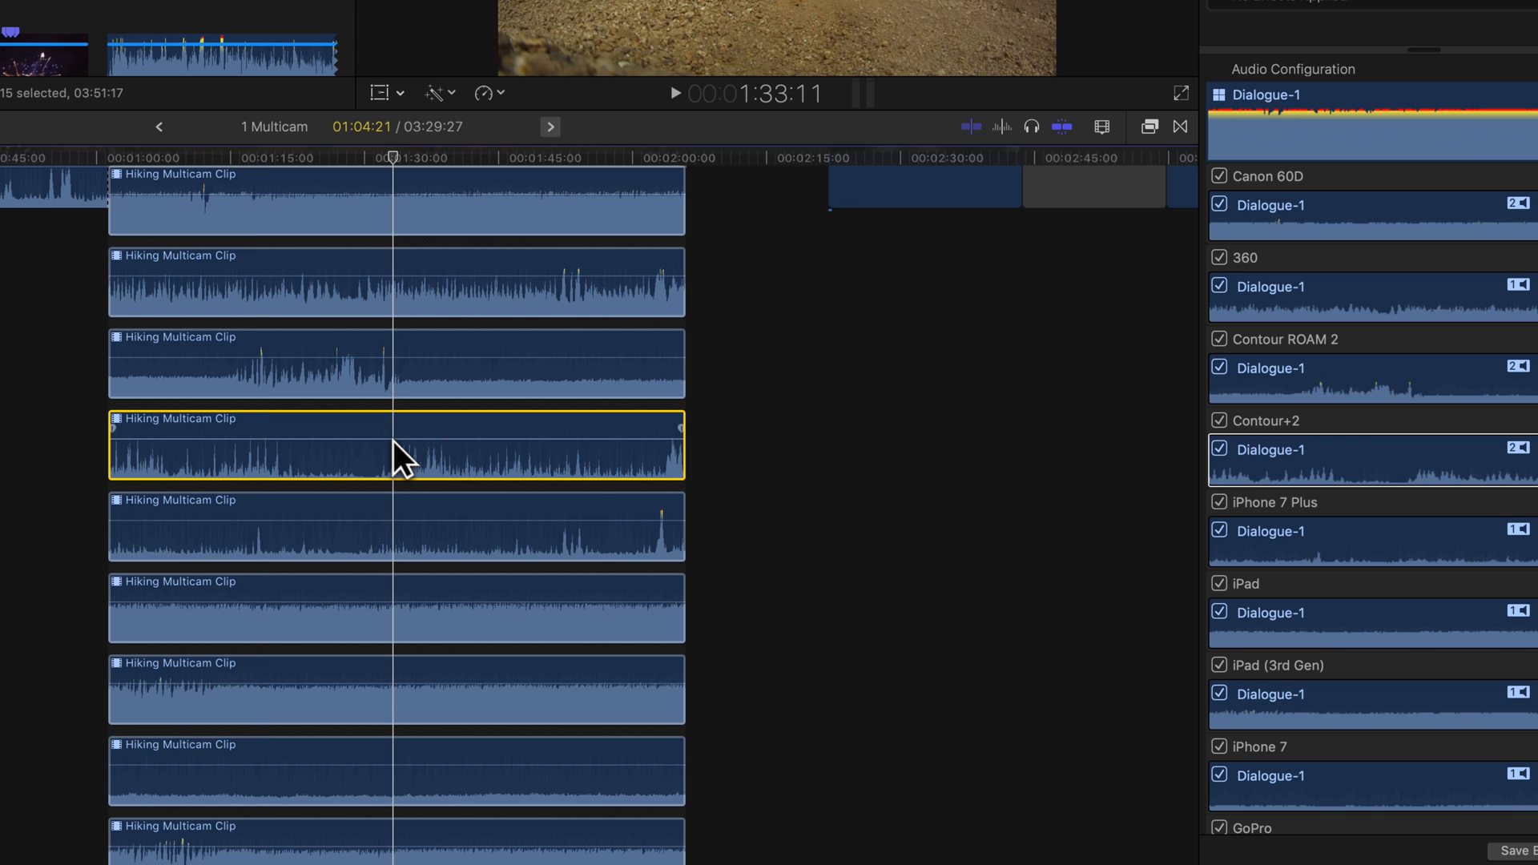
right_click(393, 441)
key("Escape")
key("super+a")
- Add volume keyframes on the first audio component and dip its middle section to about -23 dB
scroll(354, 425, "up", 5)
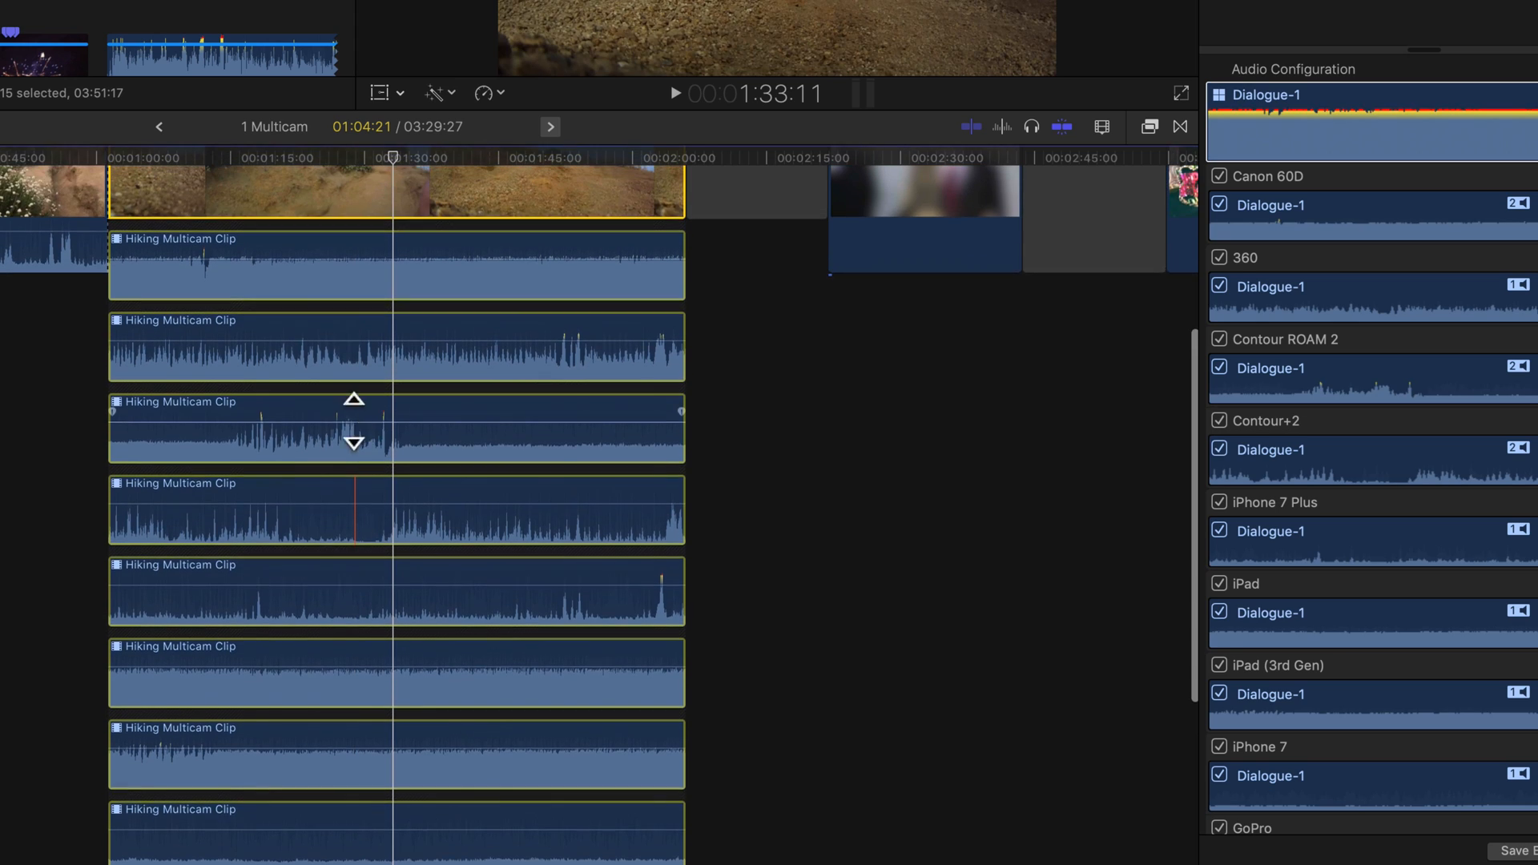
left_click(306, 346)
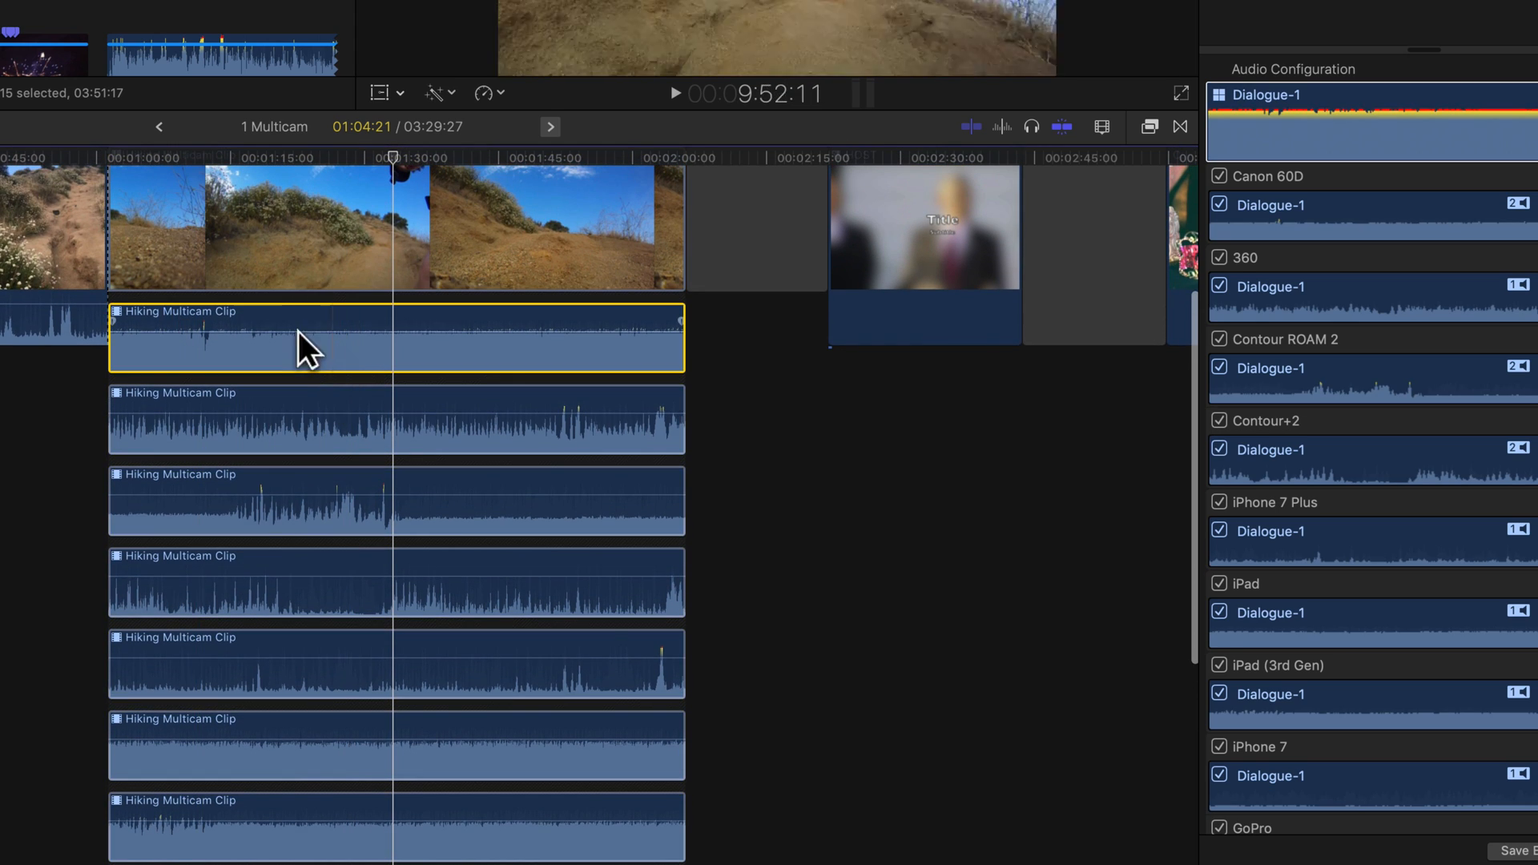
left_click(291, 331, "alt")
left_click(368, 331, "alt")
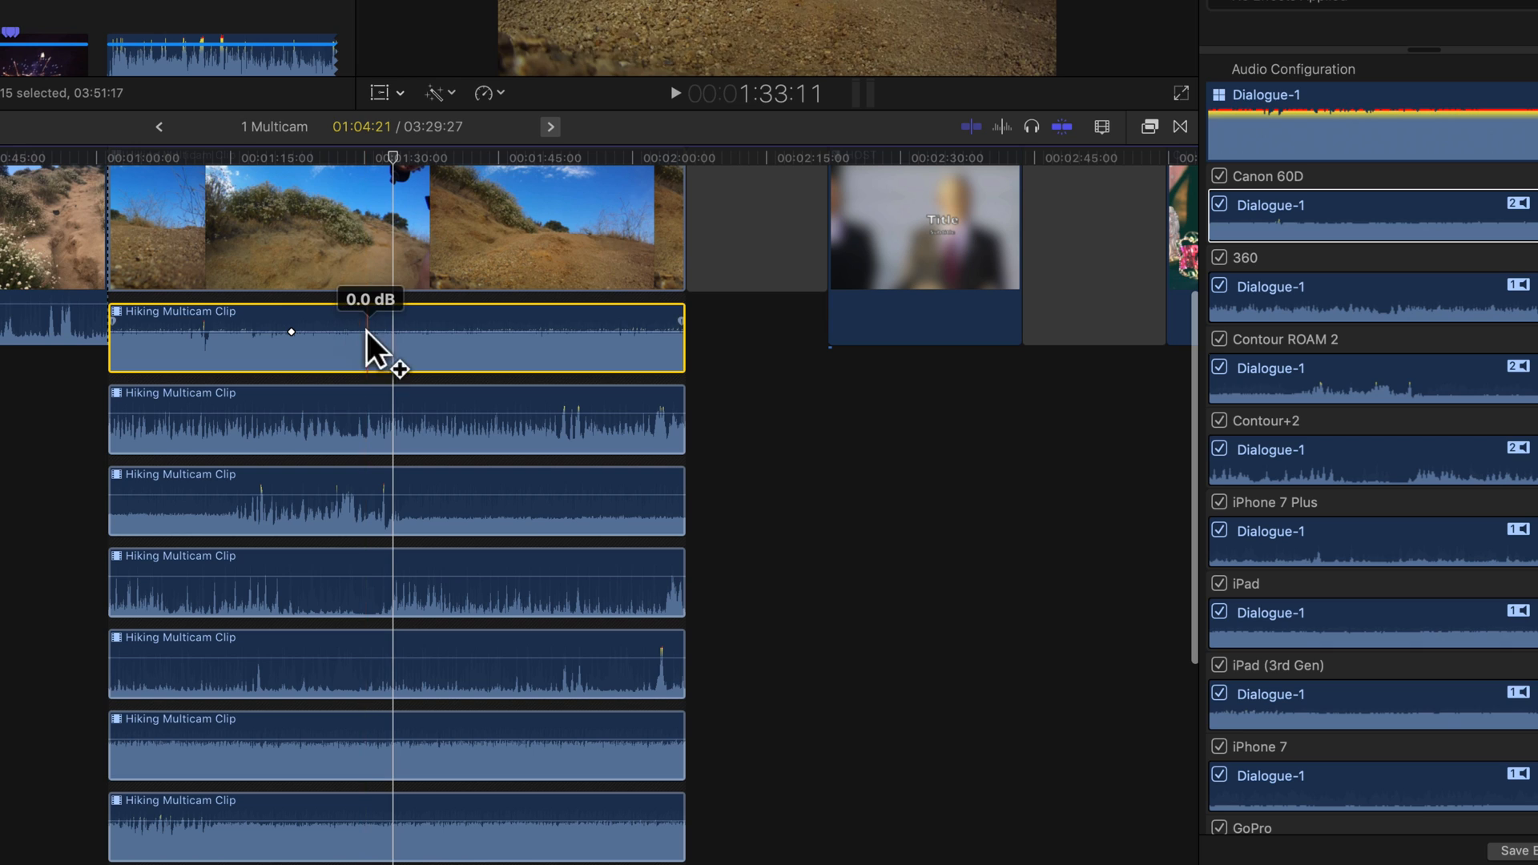
left_click_drag(329, 333, 299, 351)
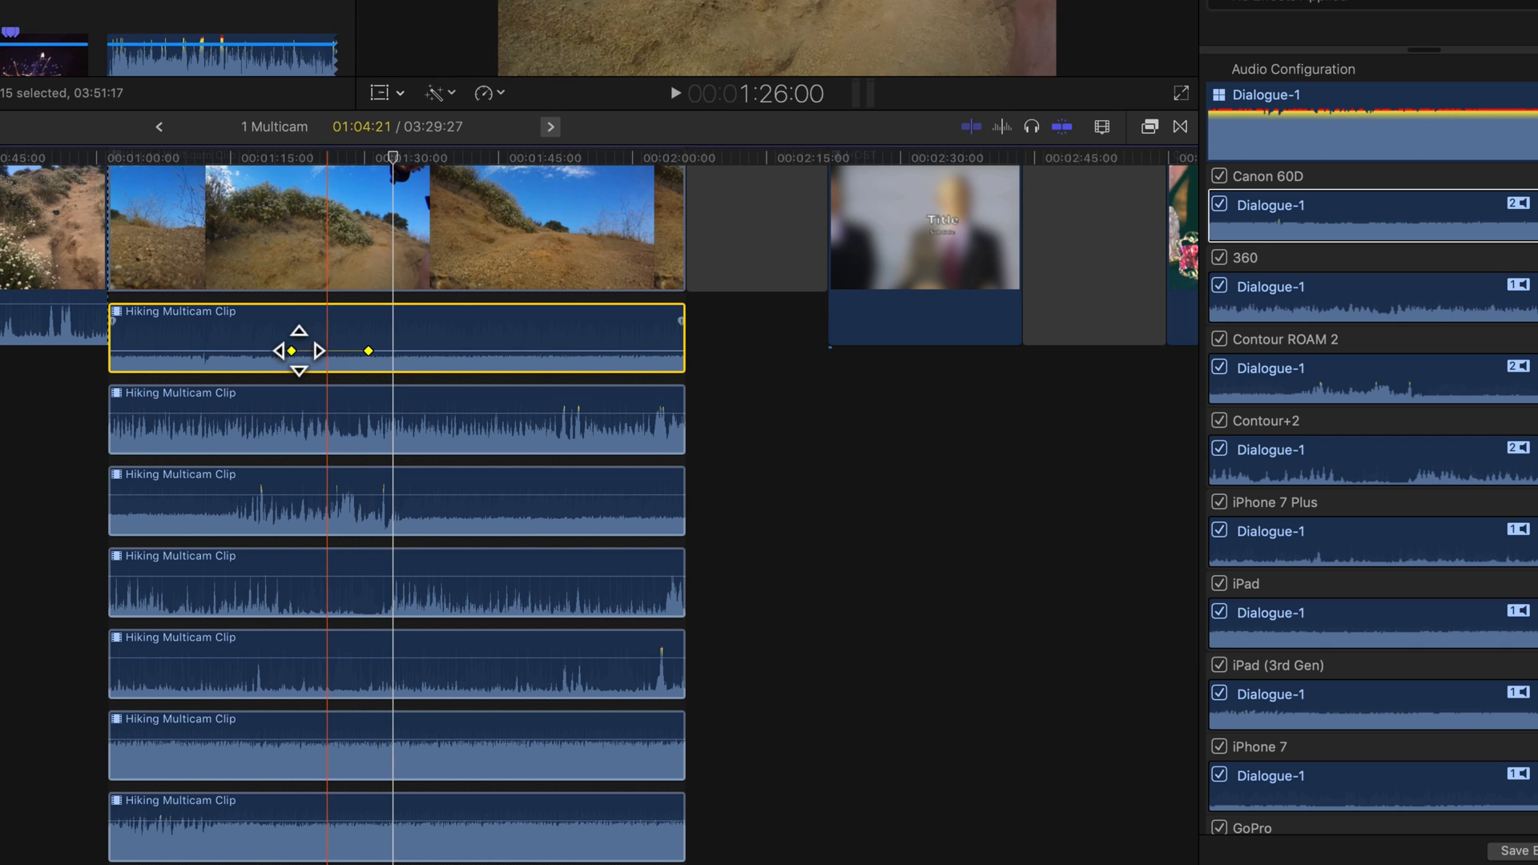
left_click(247, 350, "alt")
left_click(418, 351, "alt")
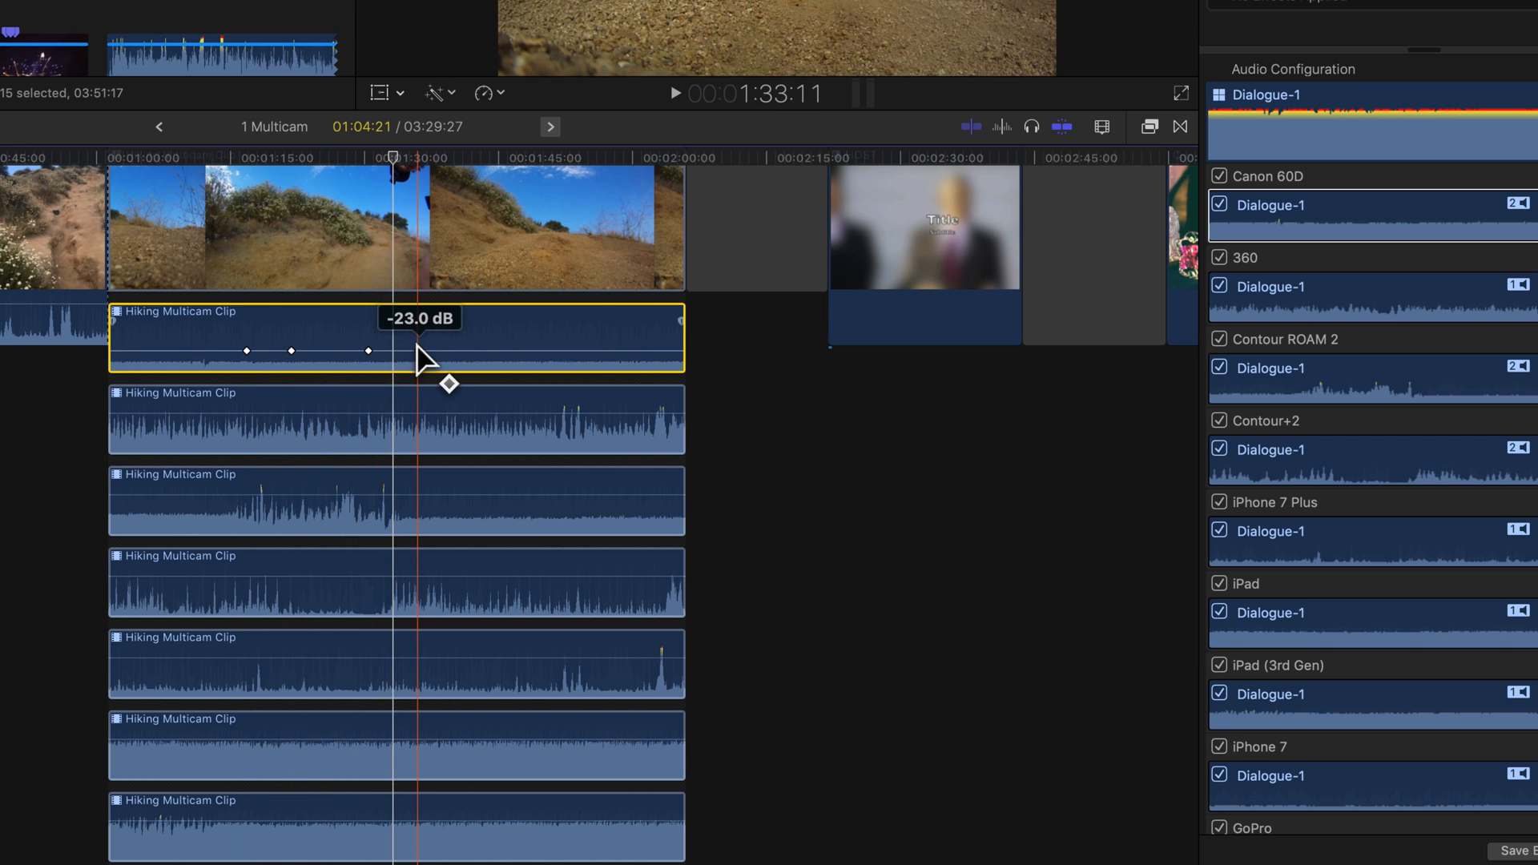
left_click_drag(419, 351, 418, 326)
left_click_drag(247, 351, 247, 324)
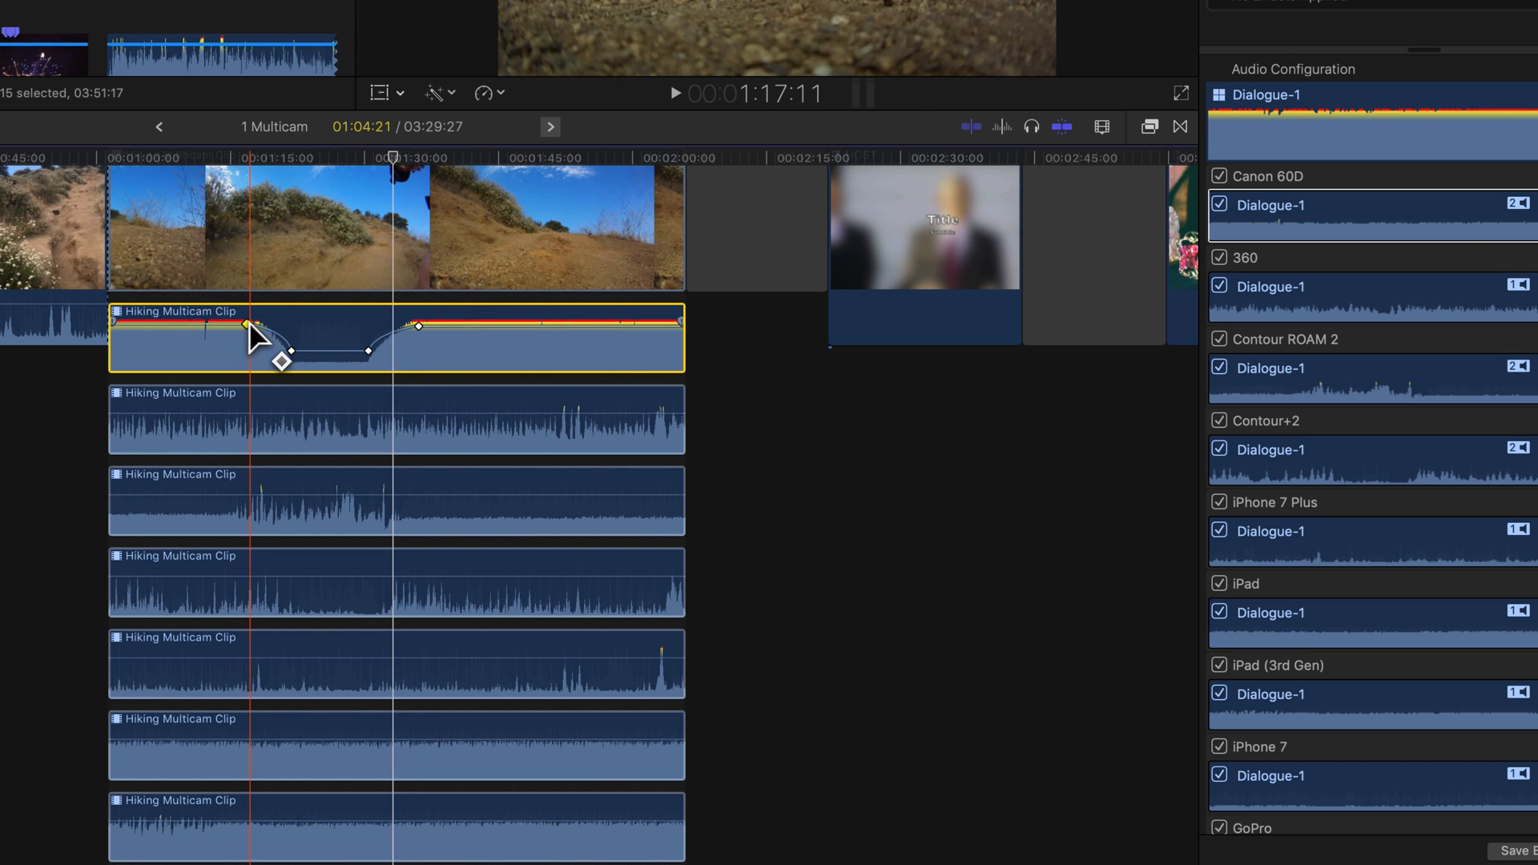
- Add keyframes to the second audio component and lower the volume at its start to create a fade-up
left_click(230, 413, "alt")
left_click(264, 413, "alt")
left_click(325, 413)
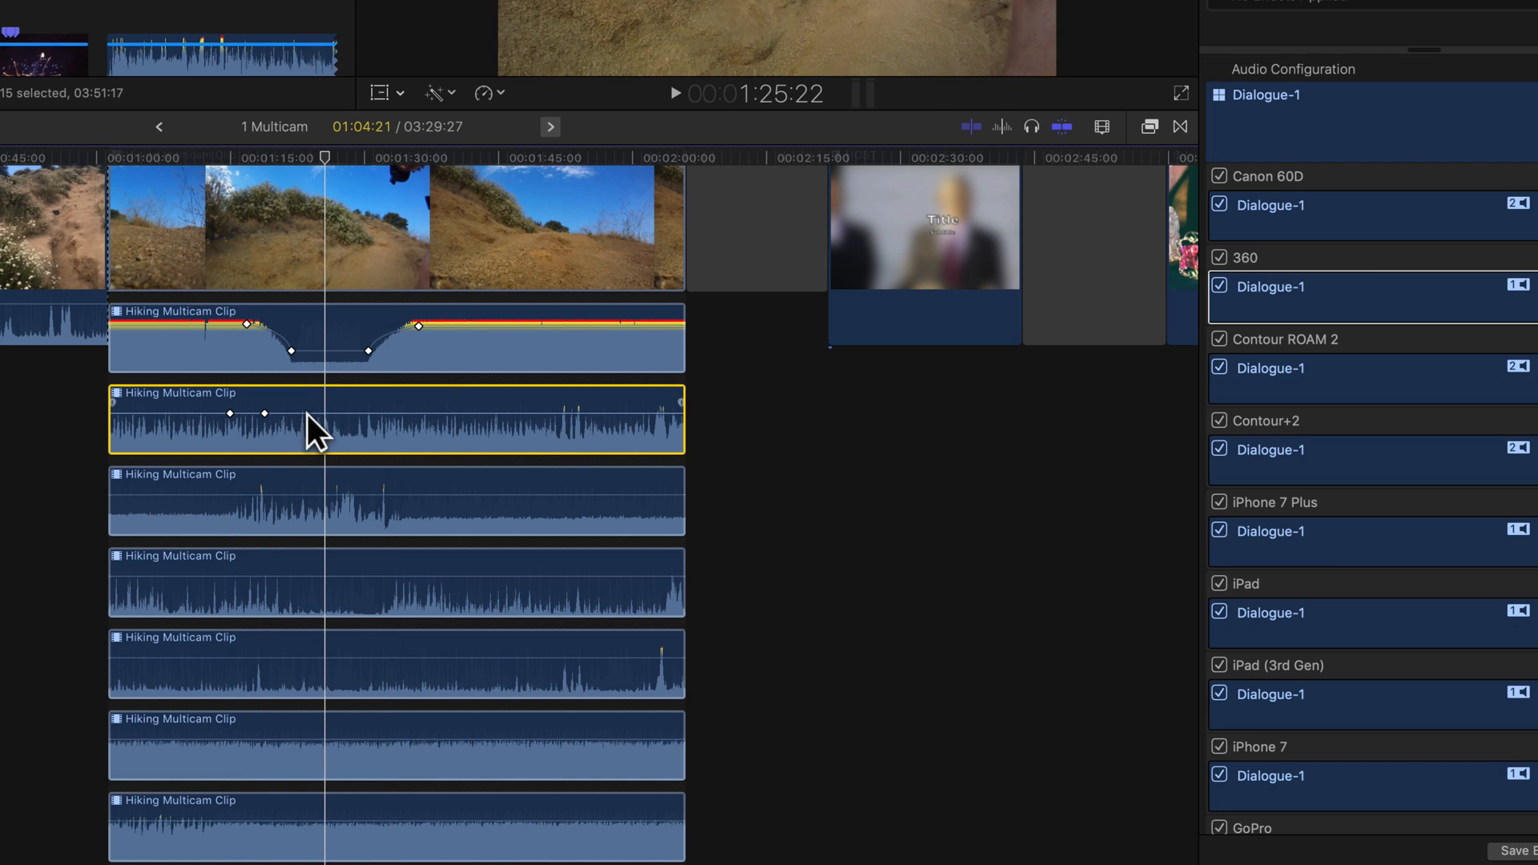
left_click(265, 414)
left_click_drag(230, 414, 229, 440)
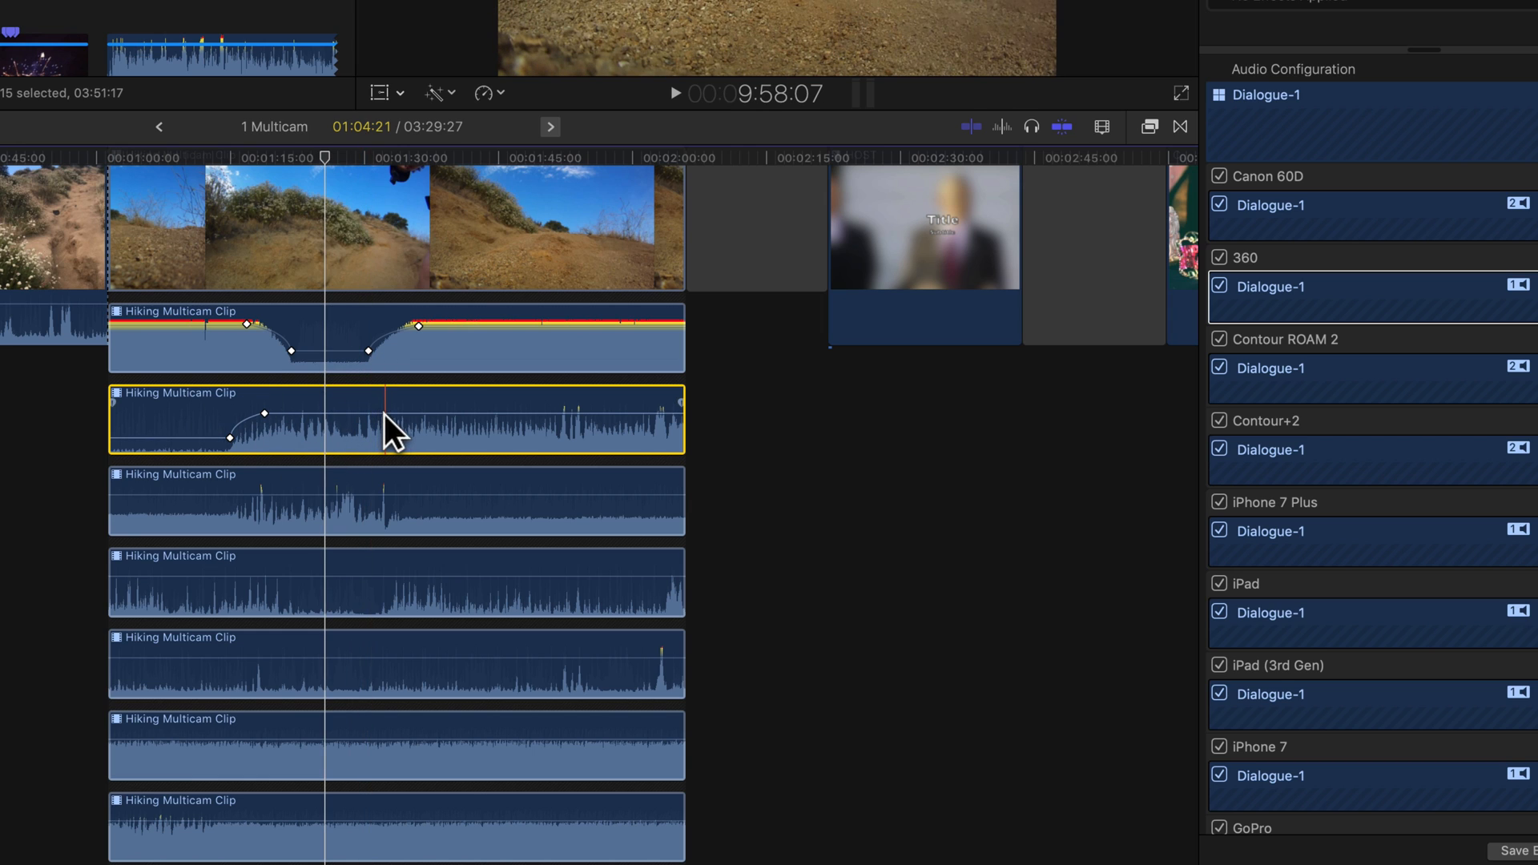
- Open the timeline index roles and inspect the combined Dialogue audio in the clip's audio configuration
left_click(1327, 86)
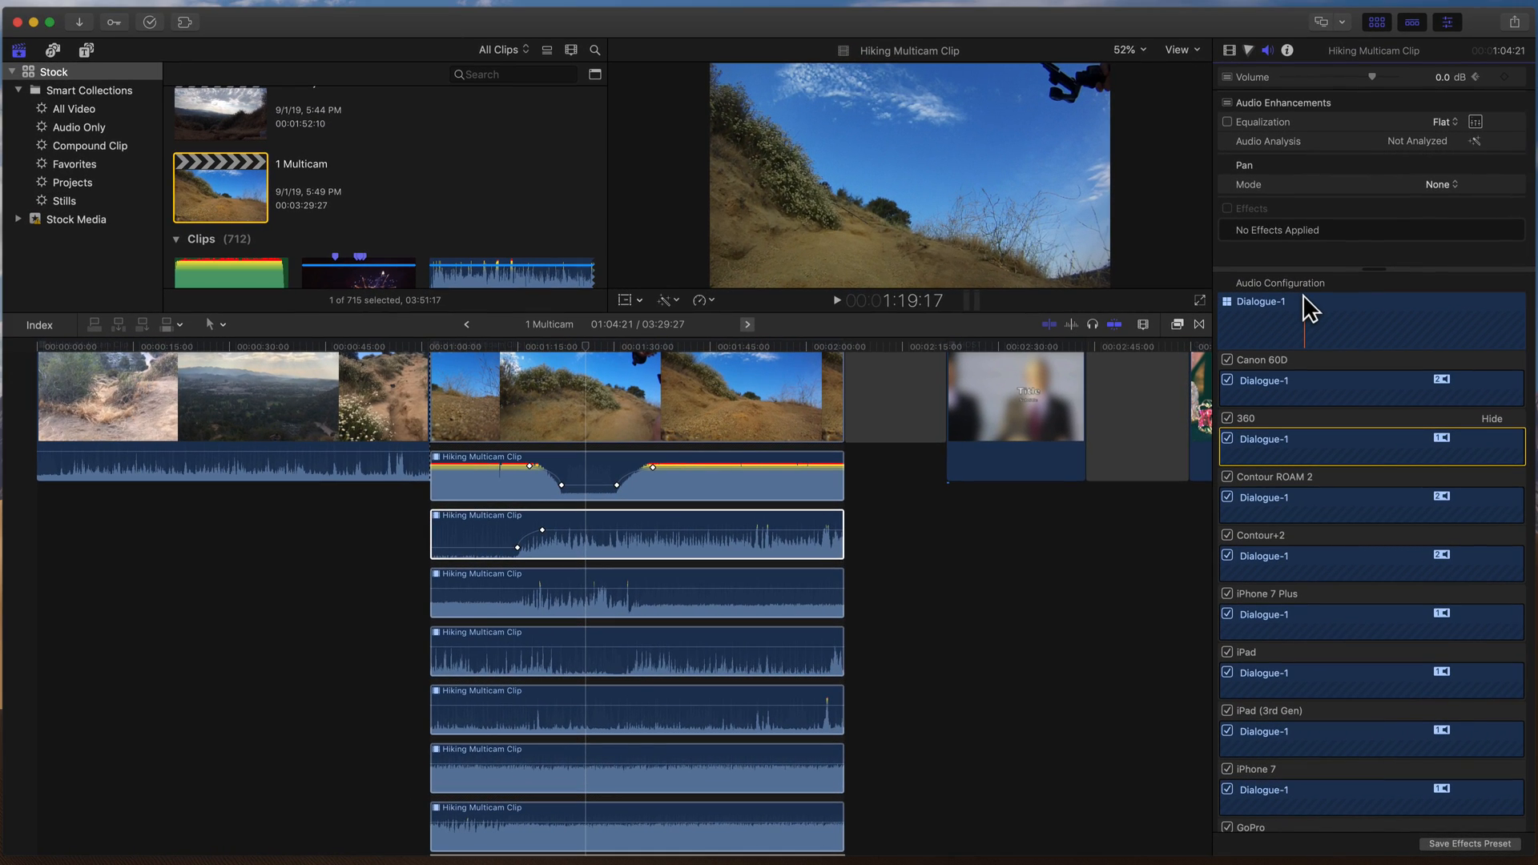
left_click(36, 325)
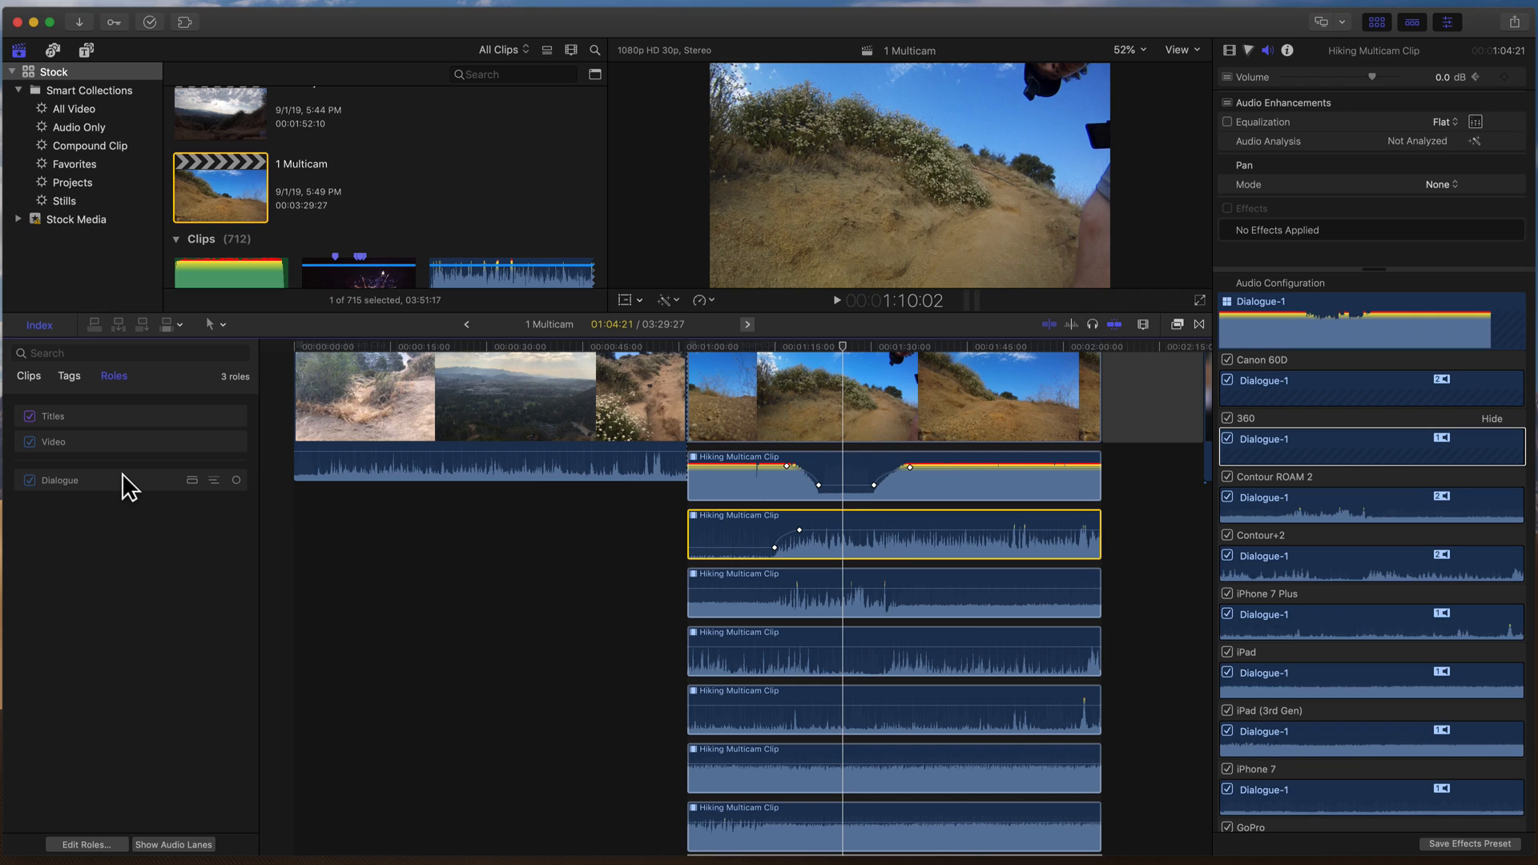
left_click(1277, 292)
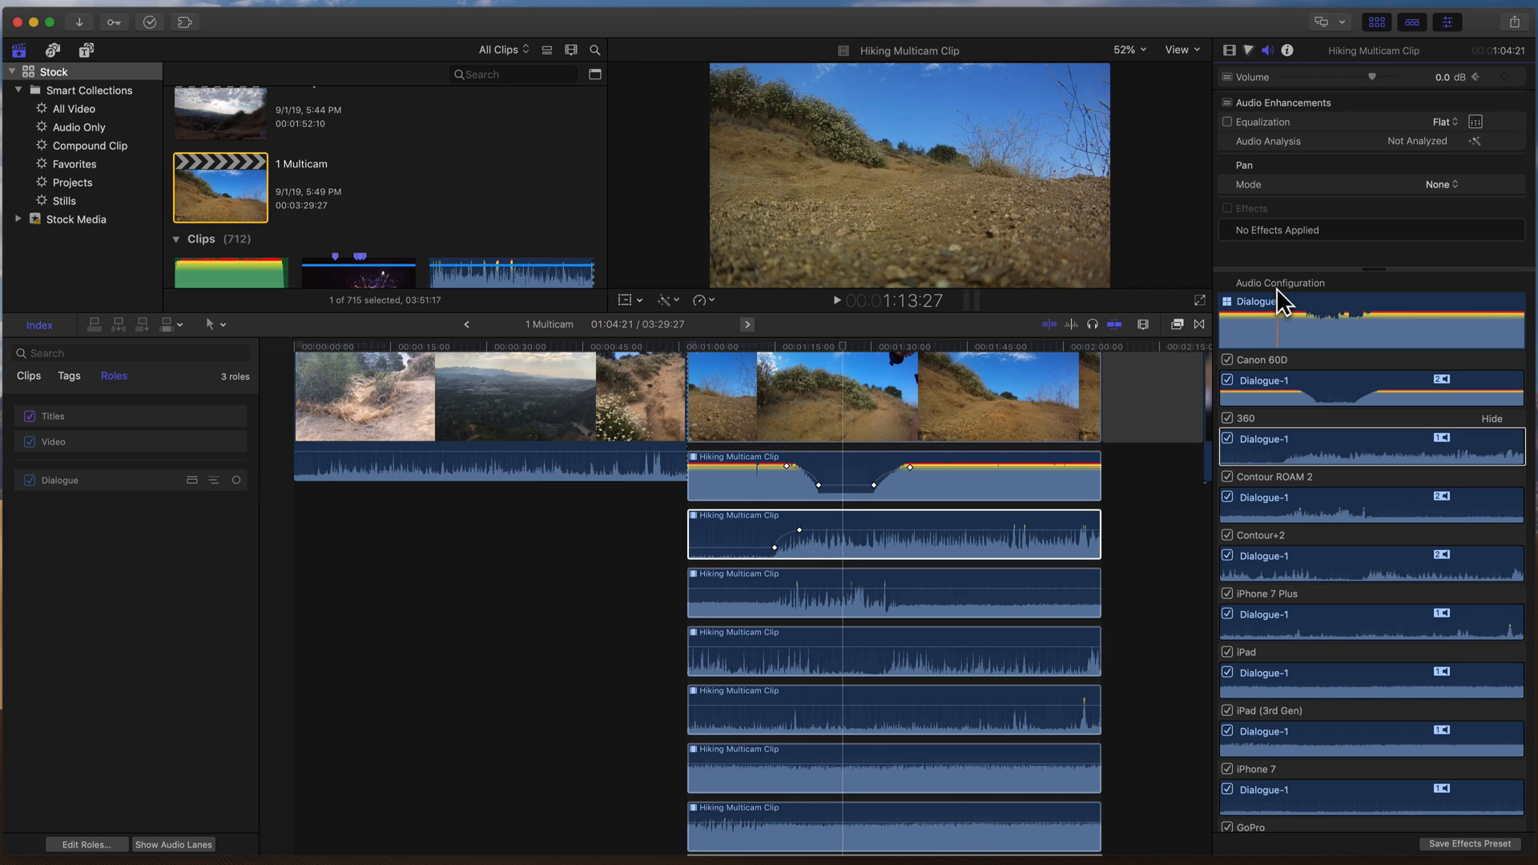